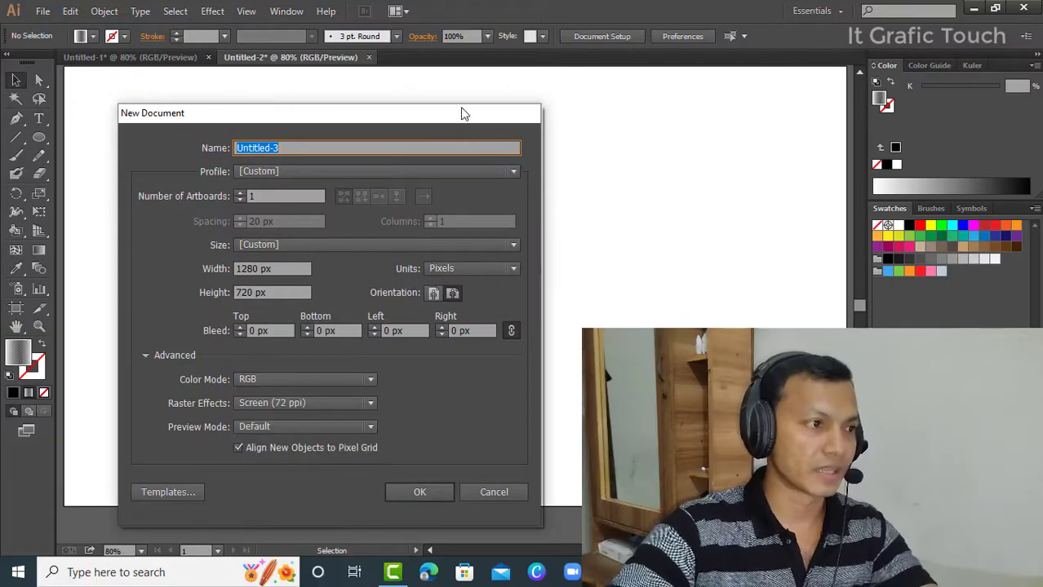
- Create a new landscape document named football, 1280 px wide and 720 px high, in RGB color mode
{"action": "left_click_drag", "start_coordinate": [461, 112], "coordinate": [487, 98]}
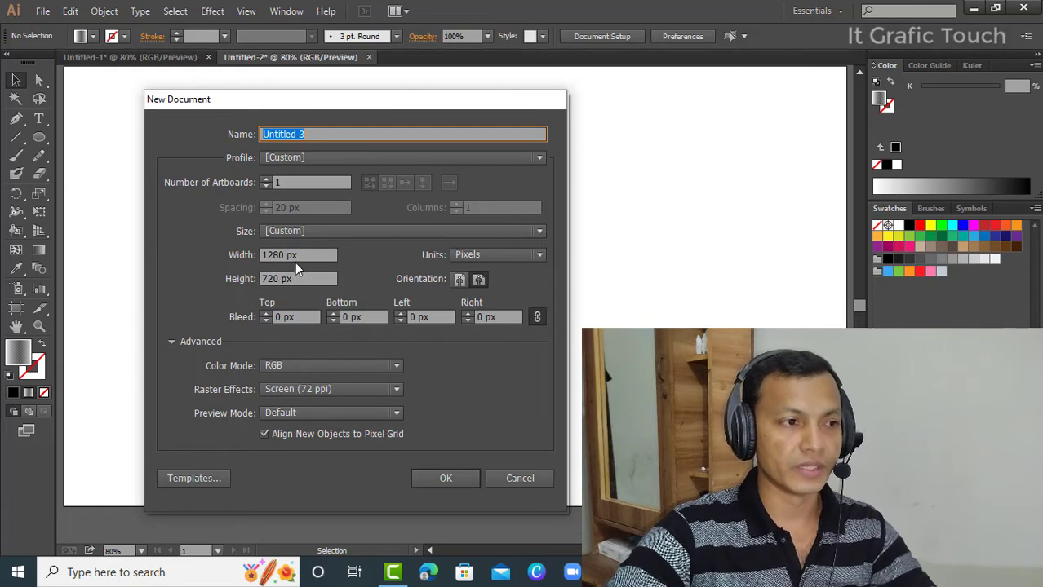
{"action": "left_click", "coordinate": [477, 281]}
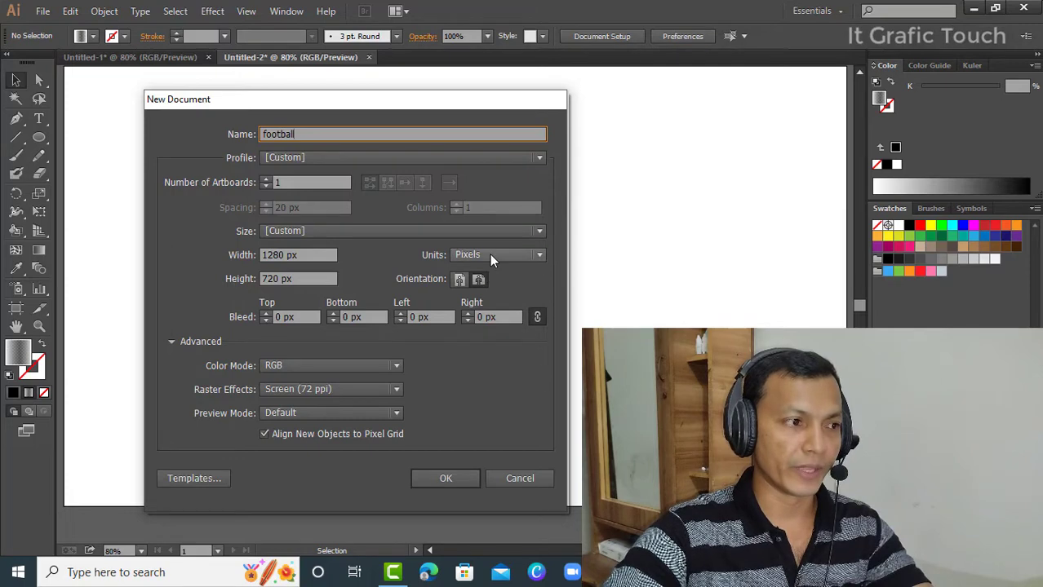
{"action": "left_click", "coordinate": [446, 478]}
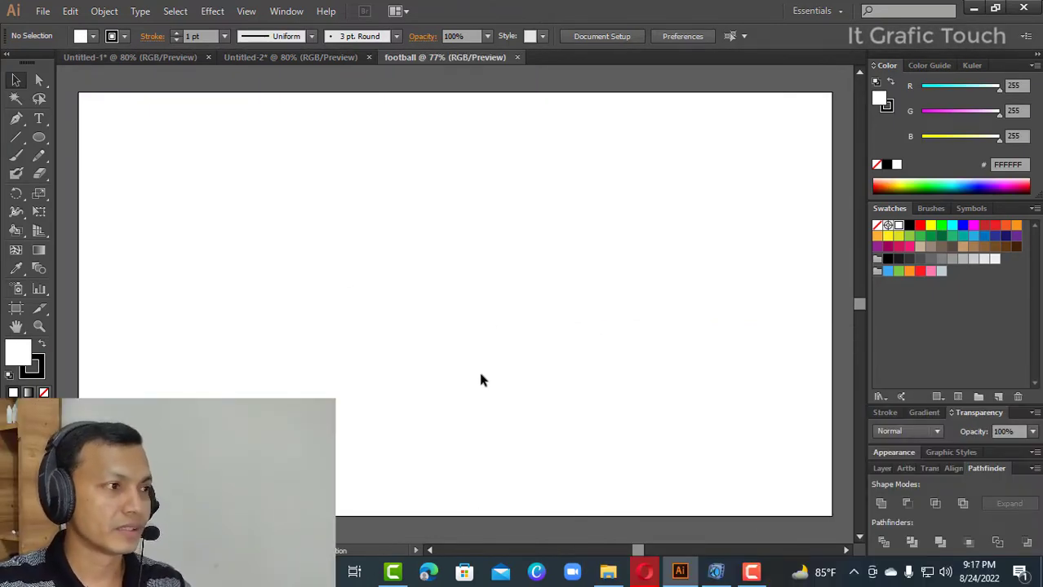
- Draw a hexagon in the middle of the artboard with the Polygon tool
{"action": "left_click", "coordinate": [36, 141]}
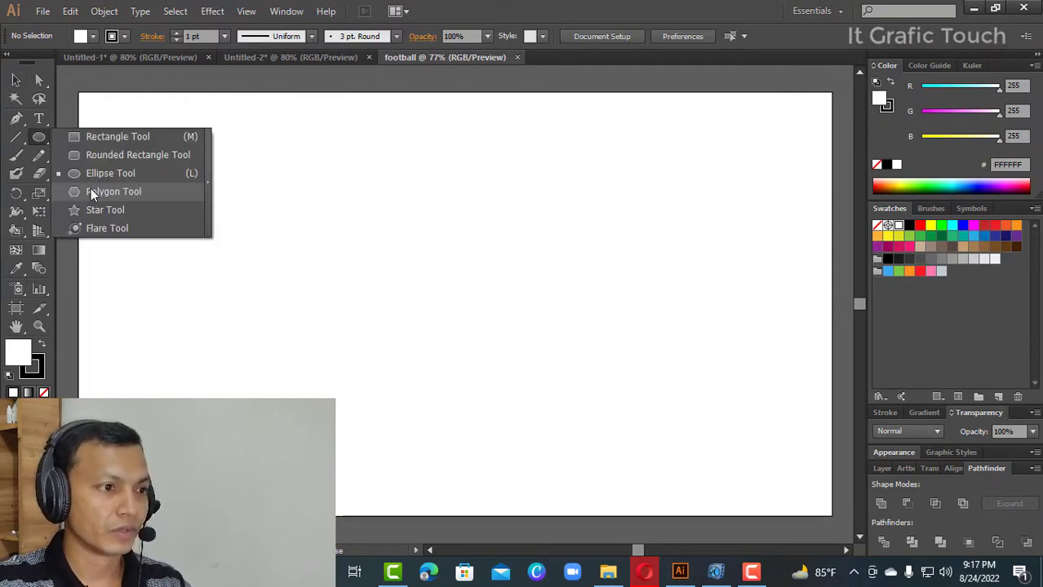
{"action": "left_click", "coordinate": [91, 191]}
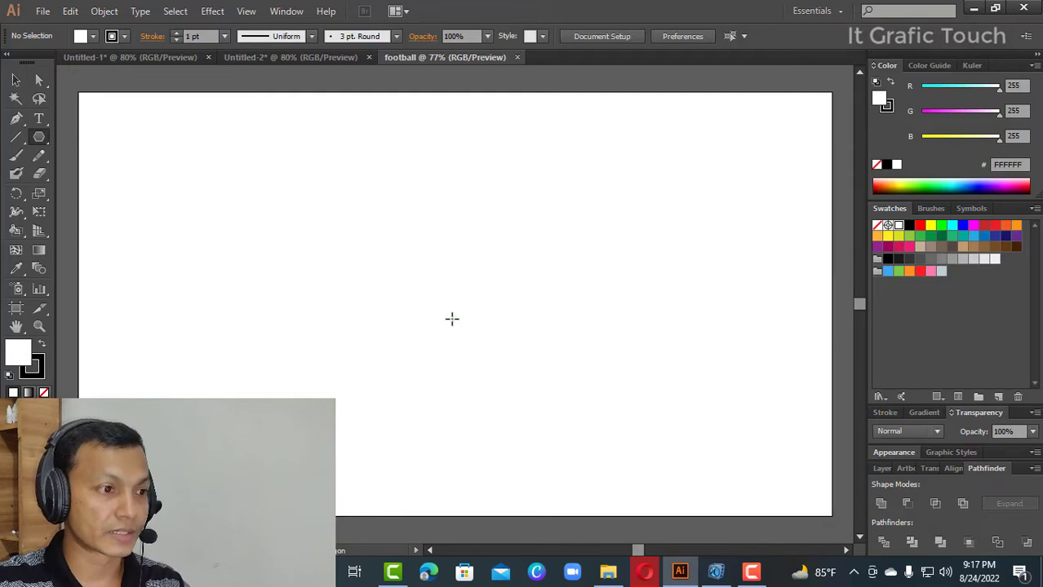
{"action": "left_click_drag", "start_coordinate": [455, 301], "coordinate": [500, 380]}
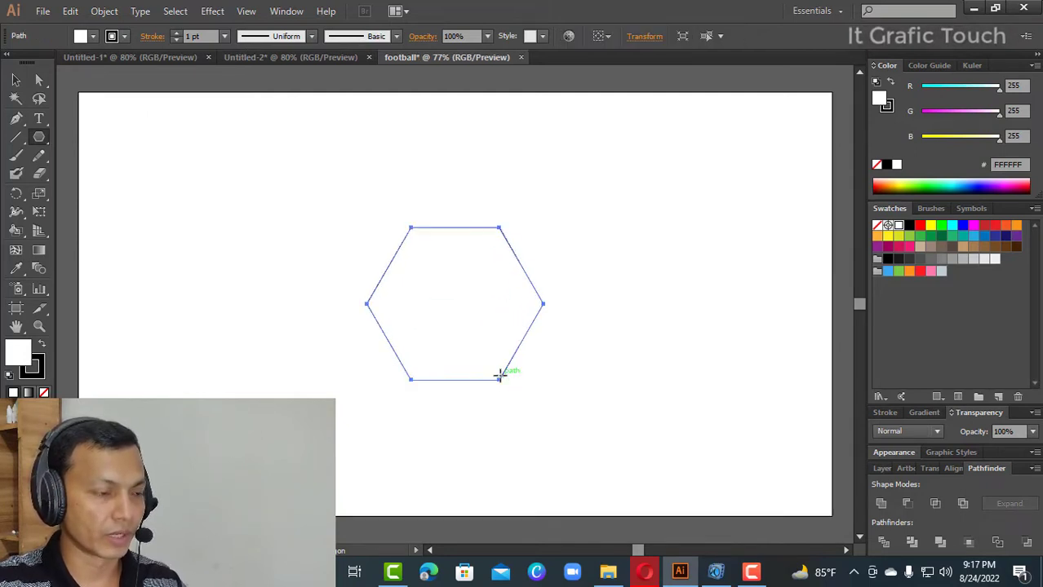
- Fill the hexagon with black, remove its stroke, and scale it down slightly about its center
{"action": "left_click", "coordinate": [43, 346]}
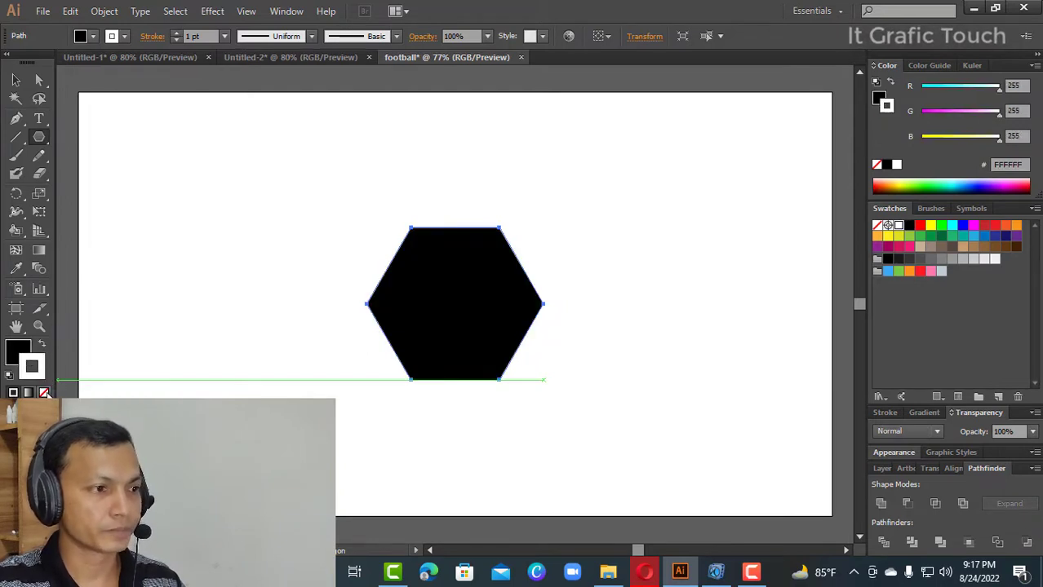
{"action": "left_click", "coordinate": [45, 392]}
{"action": "left_click", "coordinate": [16, 80]}
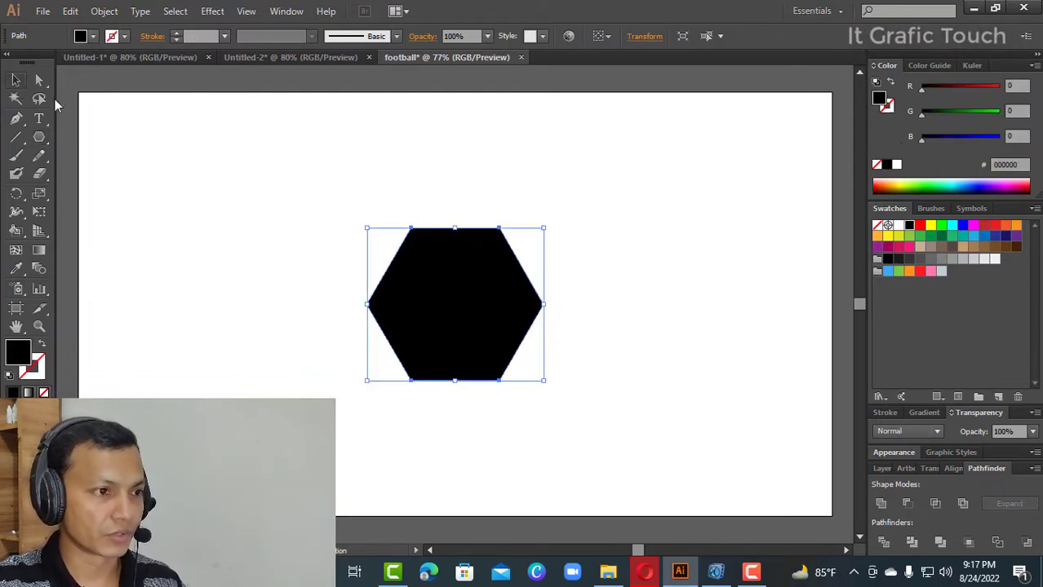
{"action": "left_click", "coordinate": [613, 283]}
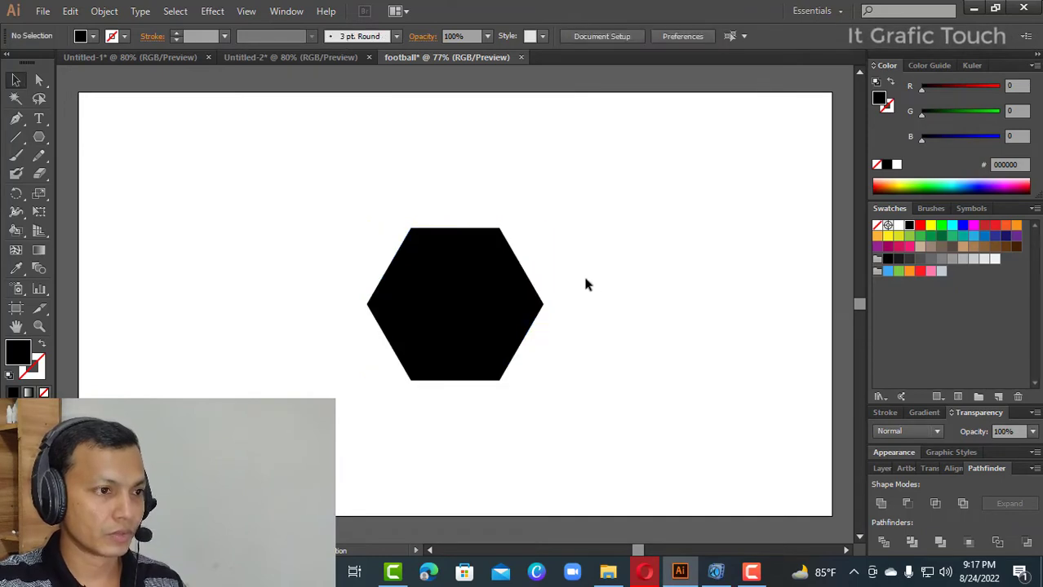
{"action": "left_click", "coordinate": [434, 298]}
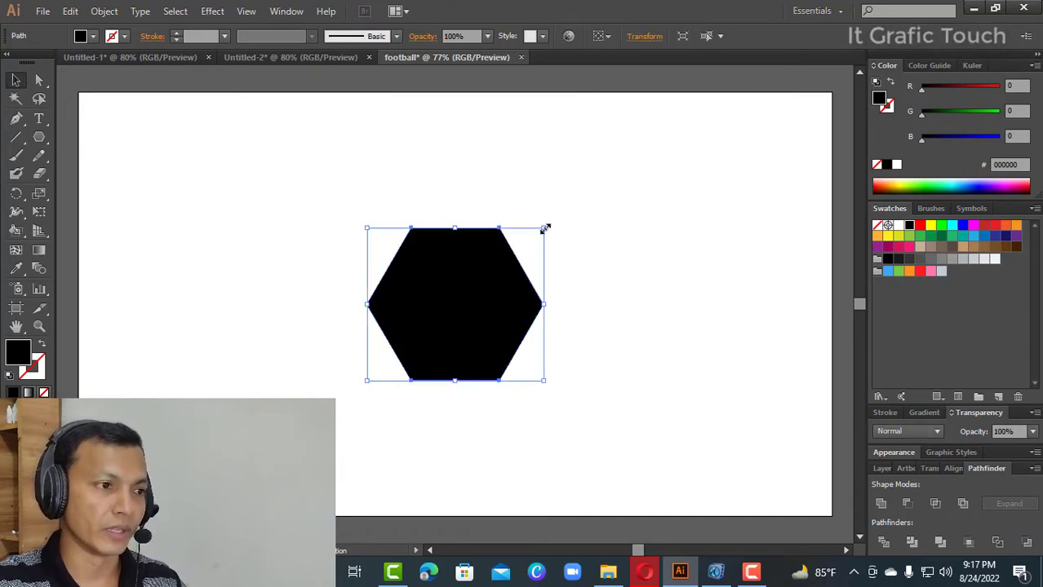
{"action": "left_click_drag", "start_coordinate": [545, 228], "coordinate": [536, 248]}
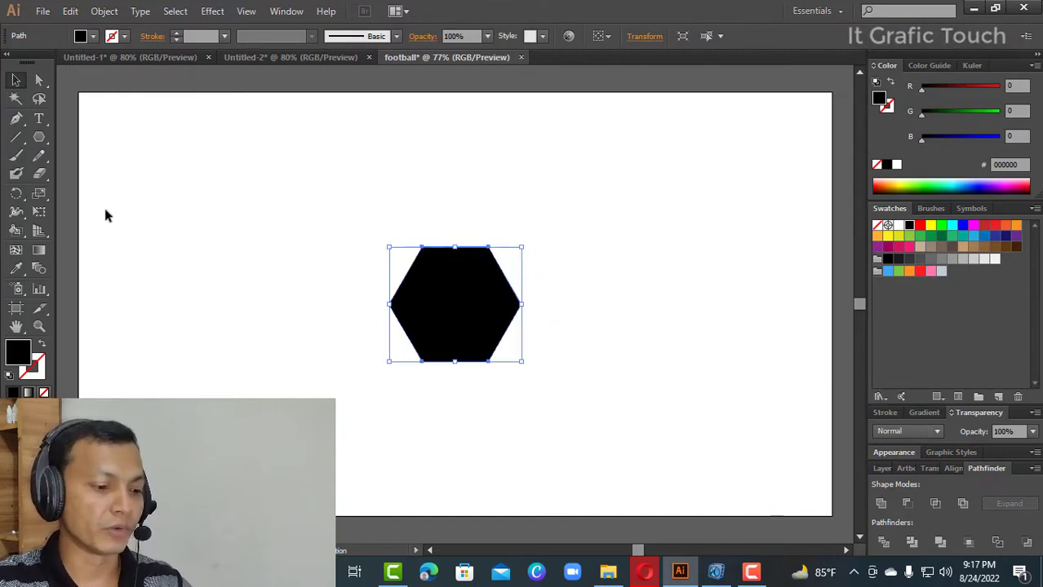
- Draw a large circle from the hexagon's center with the Ellipse tool, nearly filling the artboard's height
{"action": "key", "text": "l"}
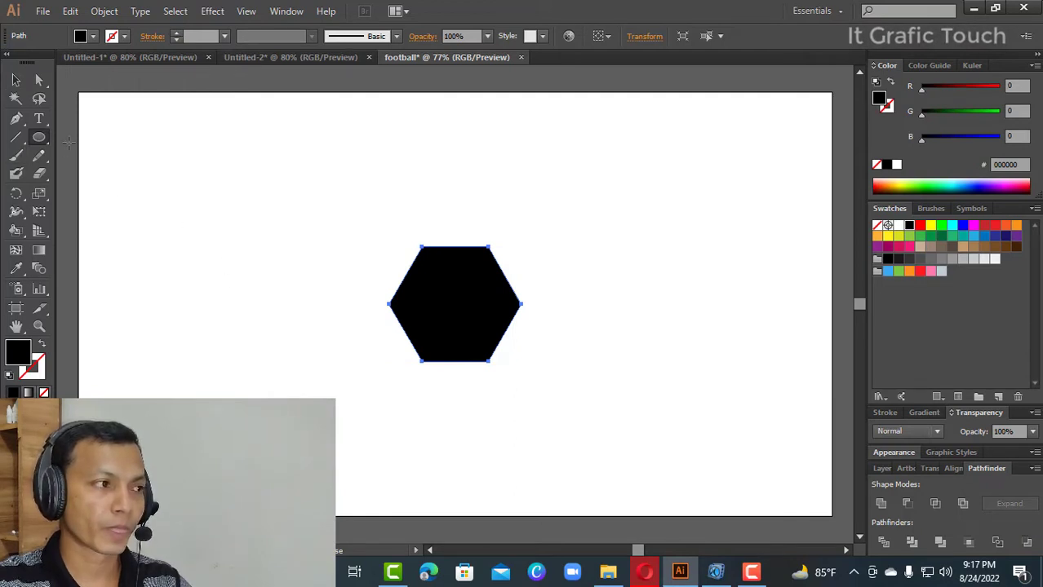
{"action": "left_click_drag", "start_coordinate": [44, 142], "coordinate": [77, 178]}
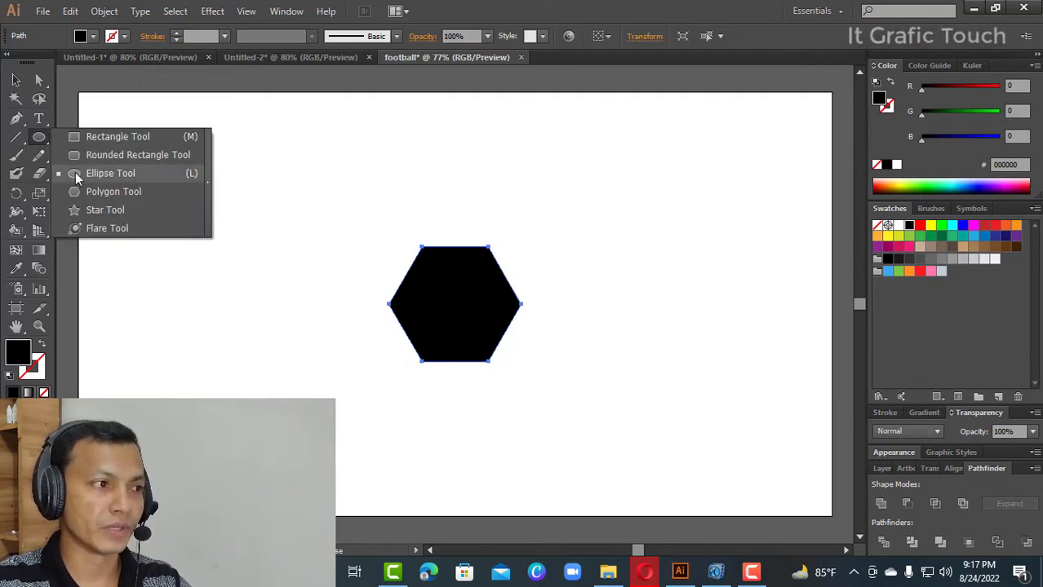
{"action": "left_click", "coordinate": [158, 175]}
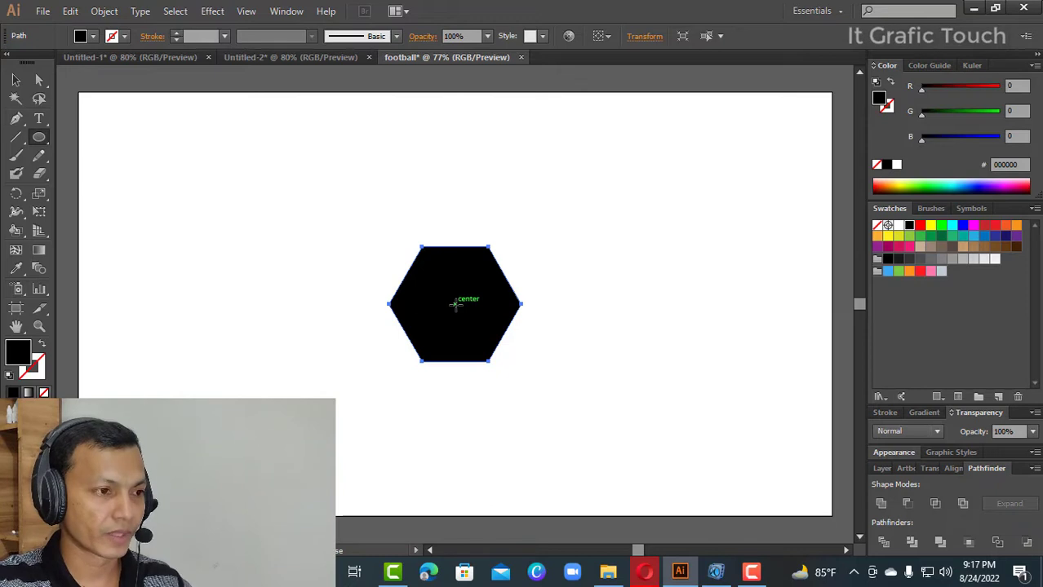
{"action": "left_click_drag", "start_coordinate": [454, 305], "coordinate": [543, 472]}
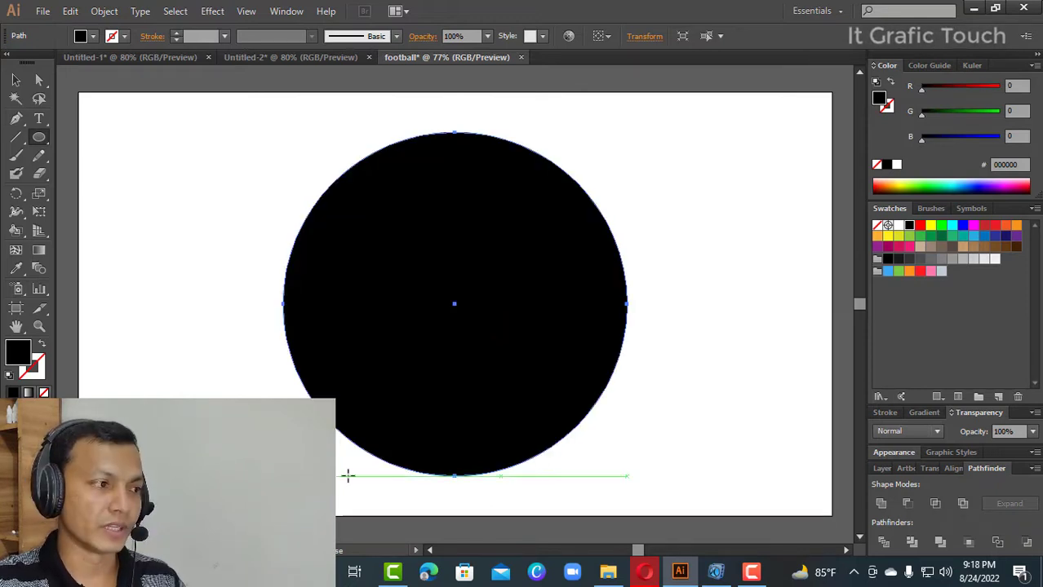
- Give the large circle no fill and a black stroke
{"action": "left_click", "coordinate": [44, 349]}
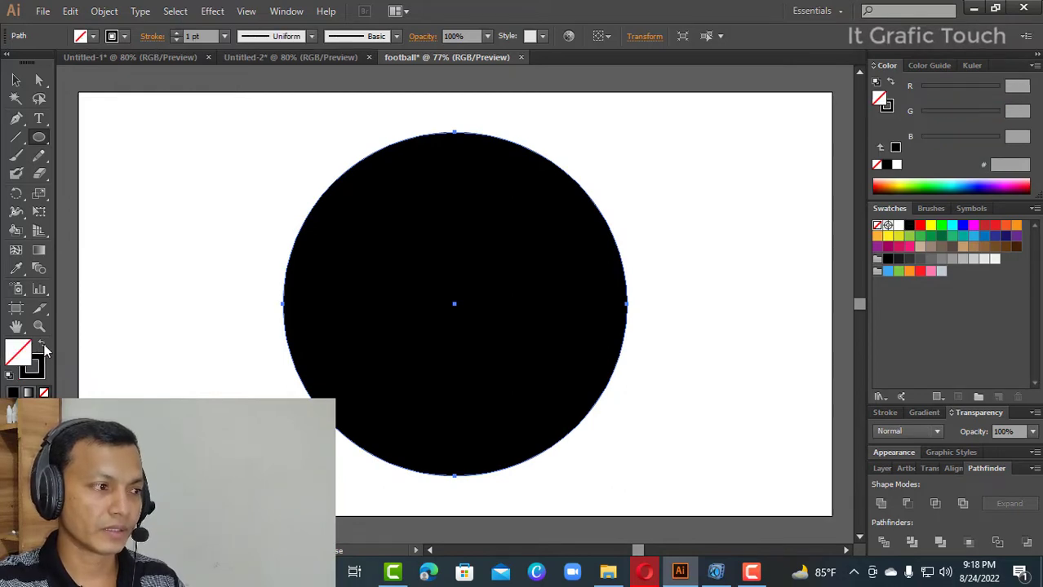
{"action": "left_click", "coordinate": [38, 372]}
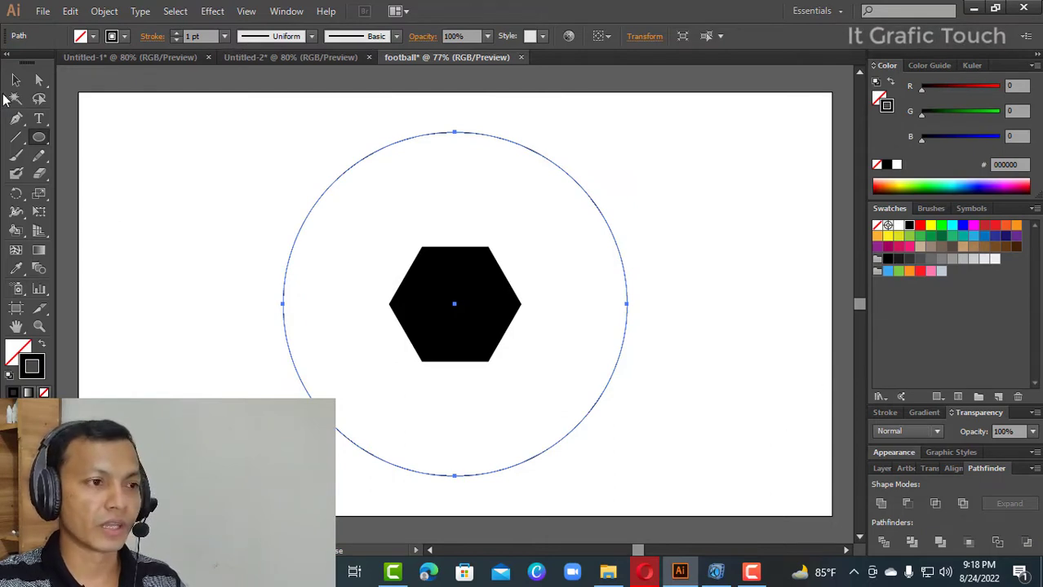
{"action": "left_click", "coordinate": [14, 81]}
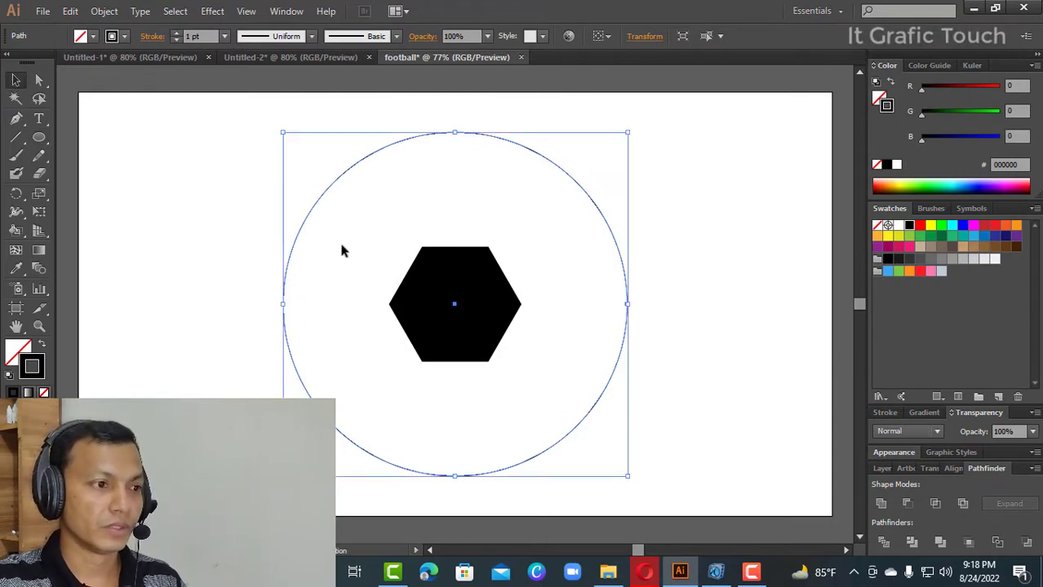
{"action": "left_click", "coordinate": [724, 294]}
- Rotate the central hexagon within the circle so that one of its corners points straight up
{"action": "left_click_drag", "start_coordinate": [216, 249], "coordinate": [570, 401]}
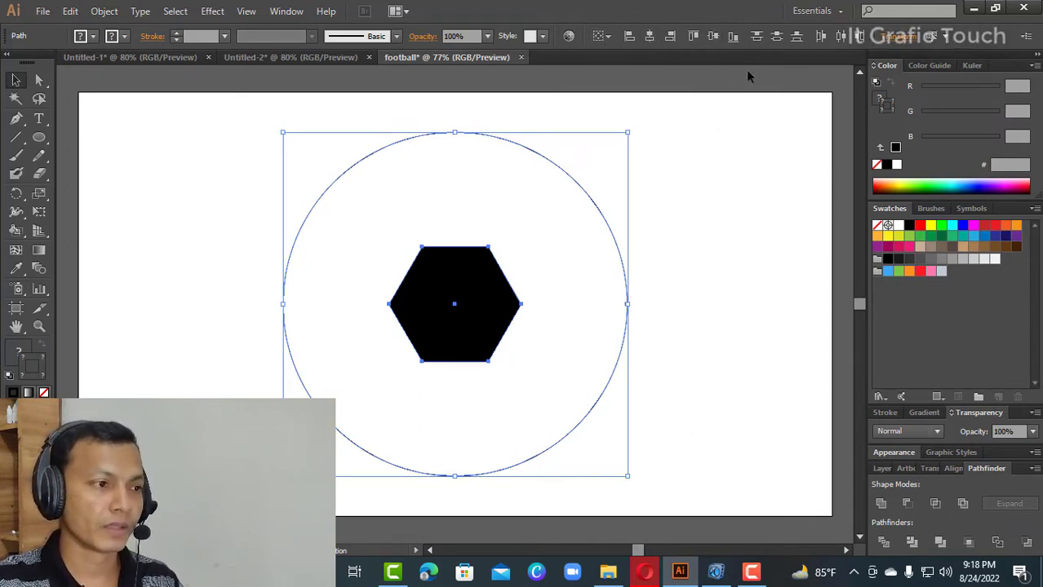
{"action": "left_click", "coordinate": [671, 353]}
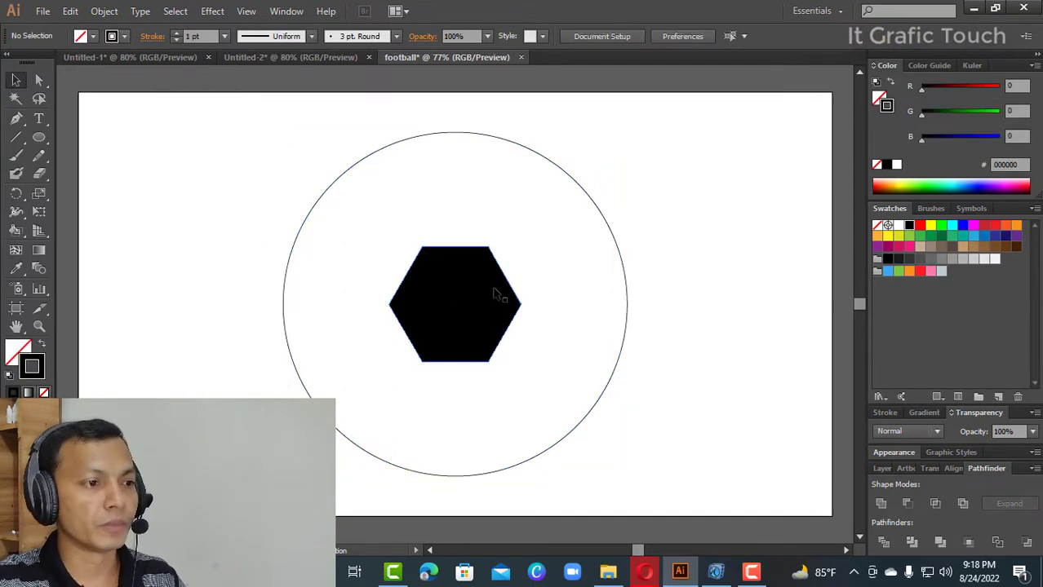
{"action": "left_click", "coordinate": [496, 294]}
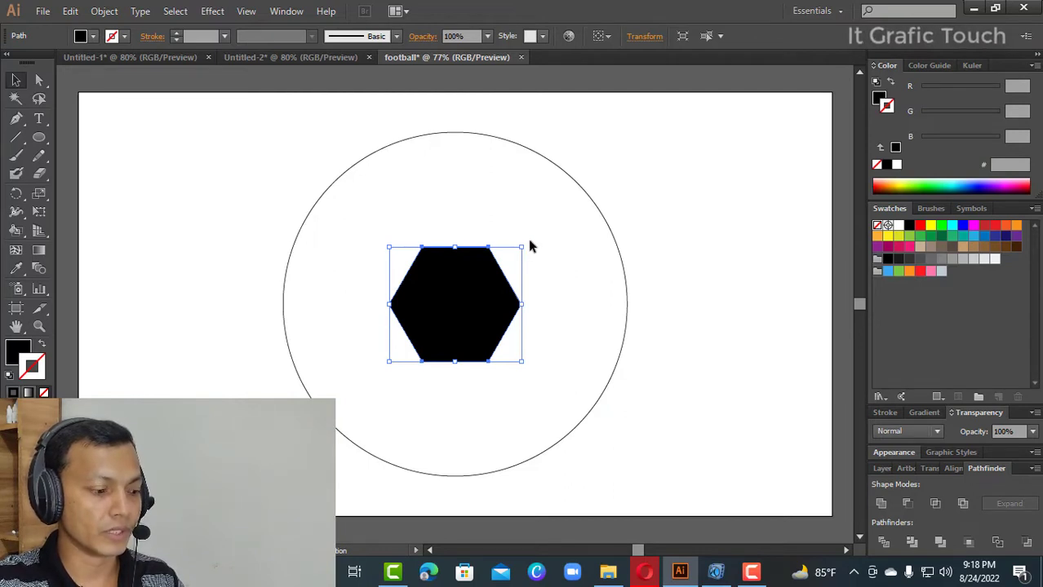
{"action": "left_click_drag", "start_coordinate": [526, 245], "coordinate": [652, 335]}
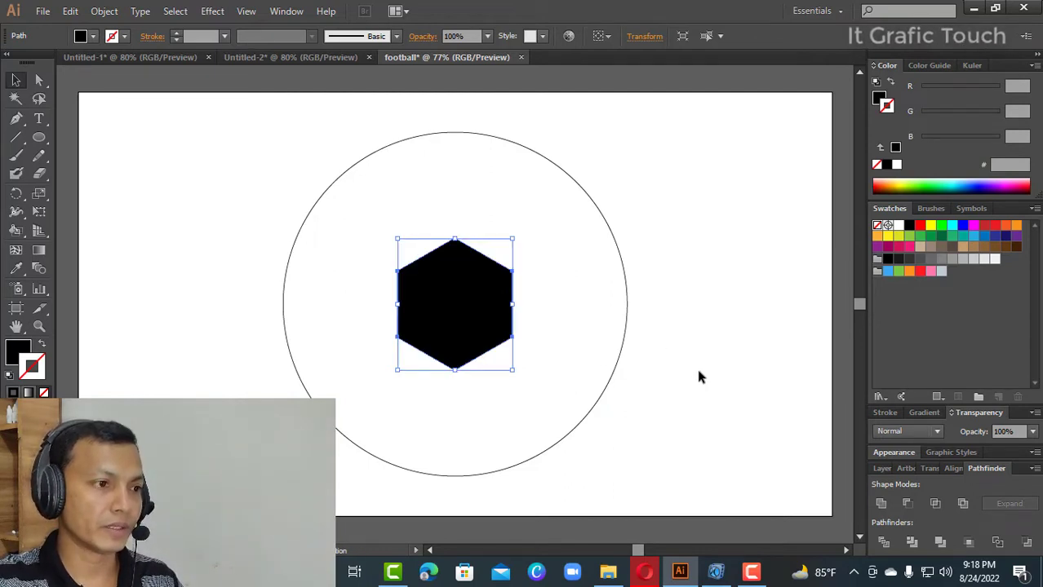
{"action": "key", "text": "ctrl+a"}
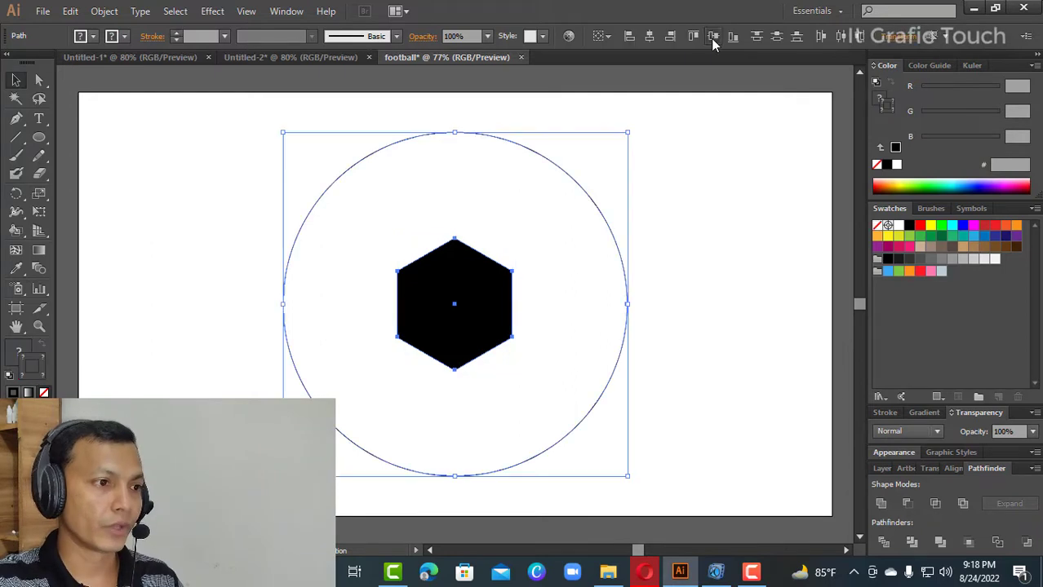
{"action": "left_click", "coordinate": [729, 198]}
- Copy the central hexagon straight up by about 292 px so the duplicate is centered on the circle's top point
{"action": "left_click", "coordinate": [489, 293]}
{"action": "left_click_drag", "start_coordinate": [494, 298], "coordinate": [494, 131]}
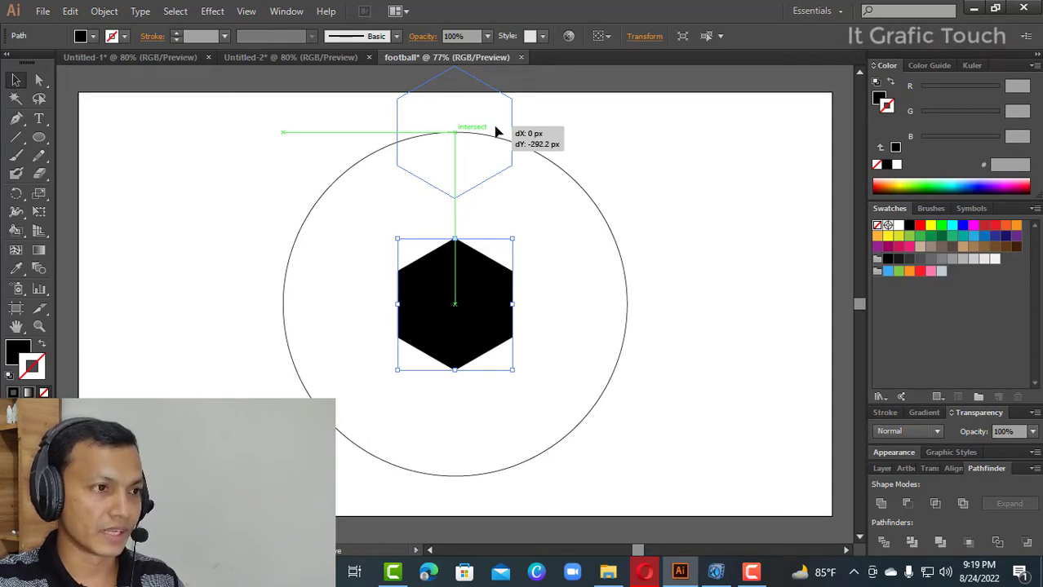
{"action": "left_click_drag", "start_coordinate": [494, 132], "coordinate": [494, 132]}
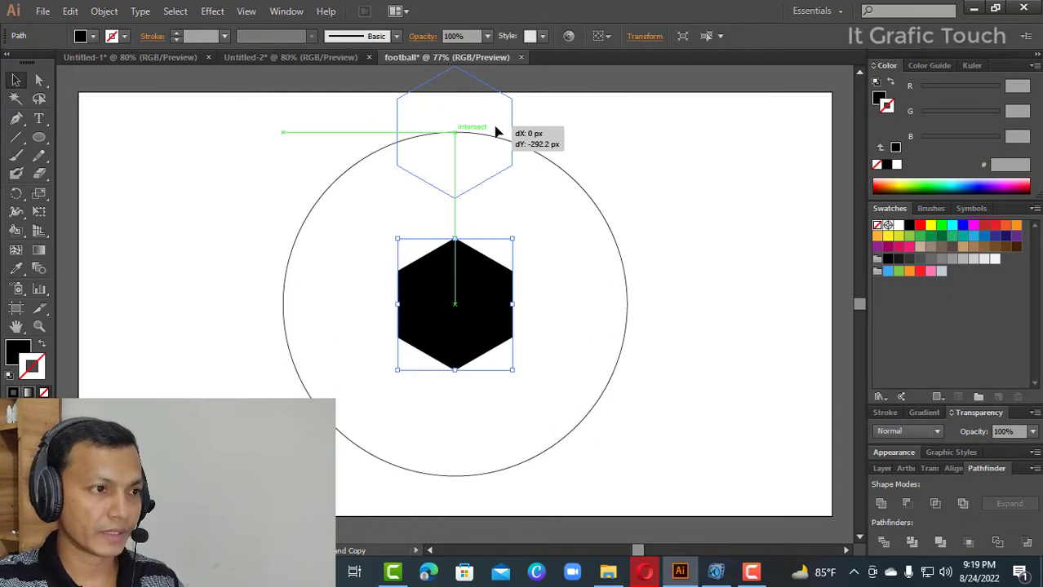
{"action": "left_click_drag", "start_coordinate": [494, 131], "coordinate": [494, 131]}
{"action": "left_click", "coordinate": [394, 220], "text": "shift"}
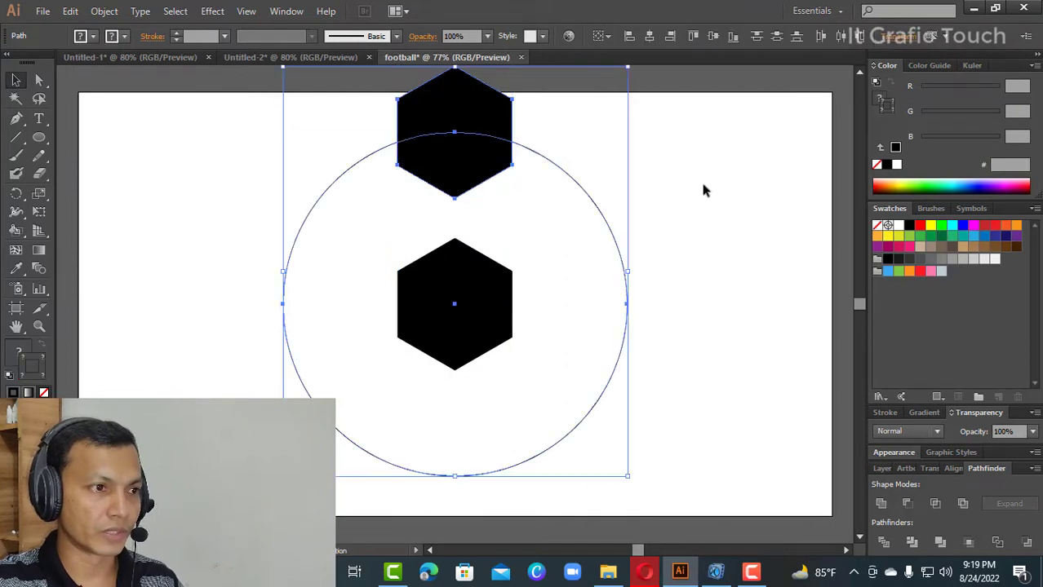
{"action": "left_click", "coordinate": [332, 196]}
{"action": "left_click_drag", "start_coordinate": [660, 135], "coordinate": [332, 204]}
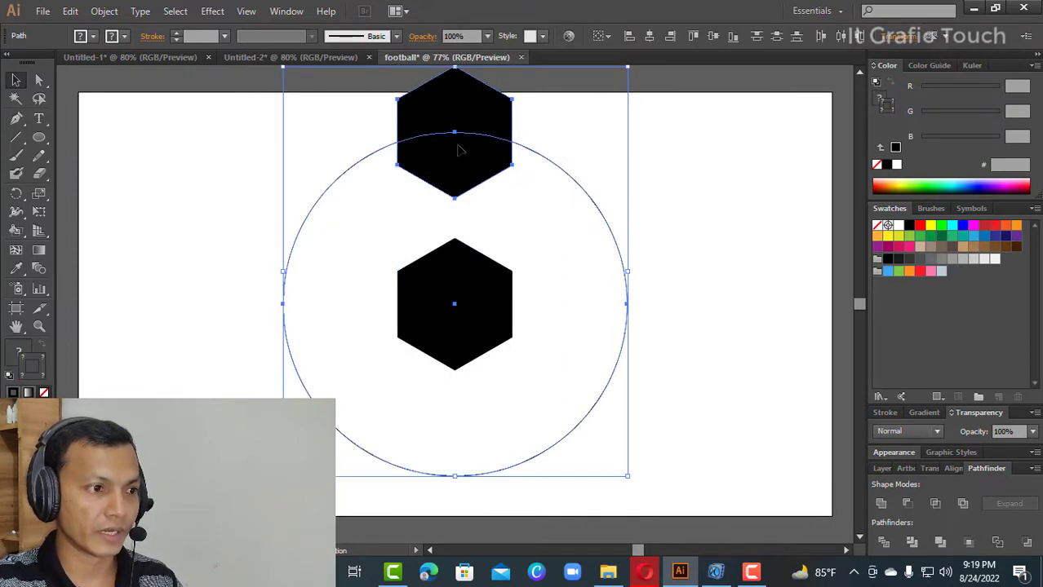
{"action": "left_click", "coordinate": [764, 537]}
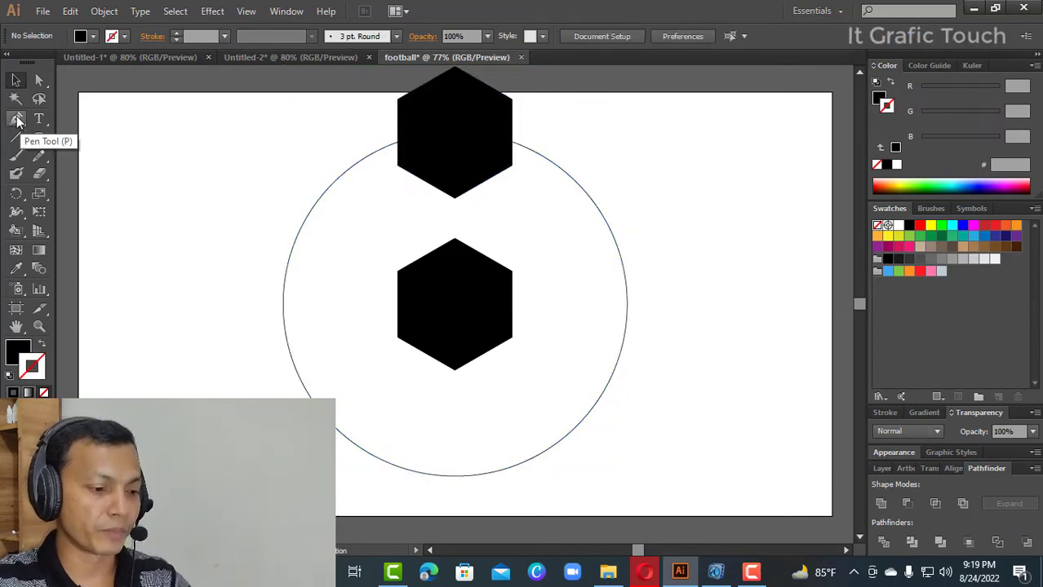
- Draw a vertical line about 258 px long with the Pen tool from the central hexagon's center up into the upper hexagon
{"action": "key", "text": "p"}
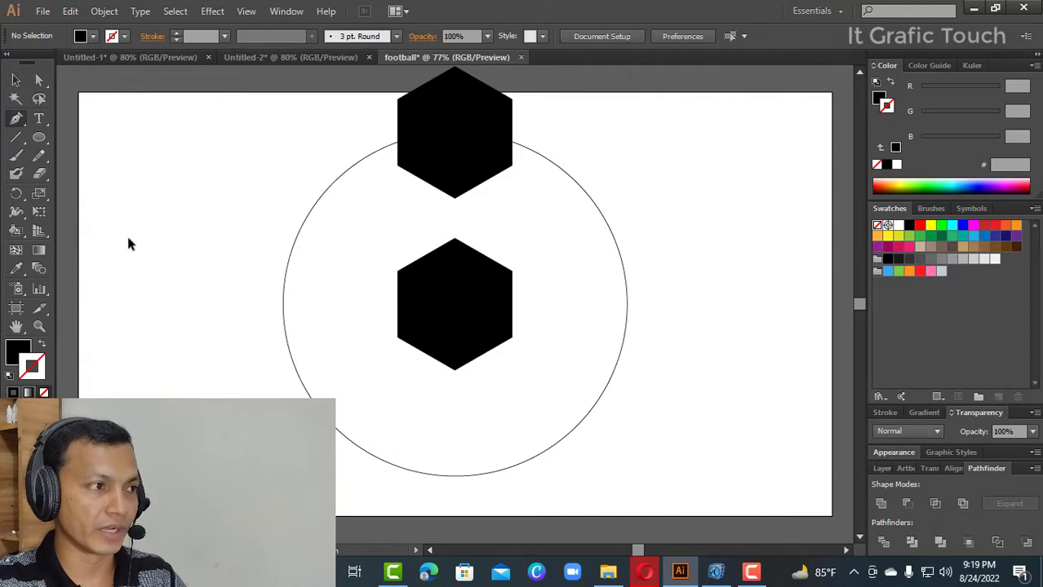
{"action": "left_click", "coordinate": [456, 306]}
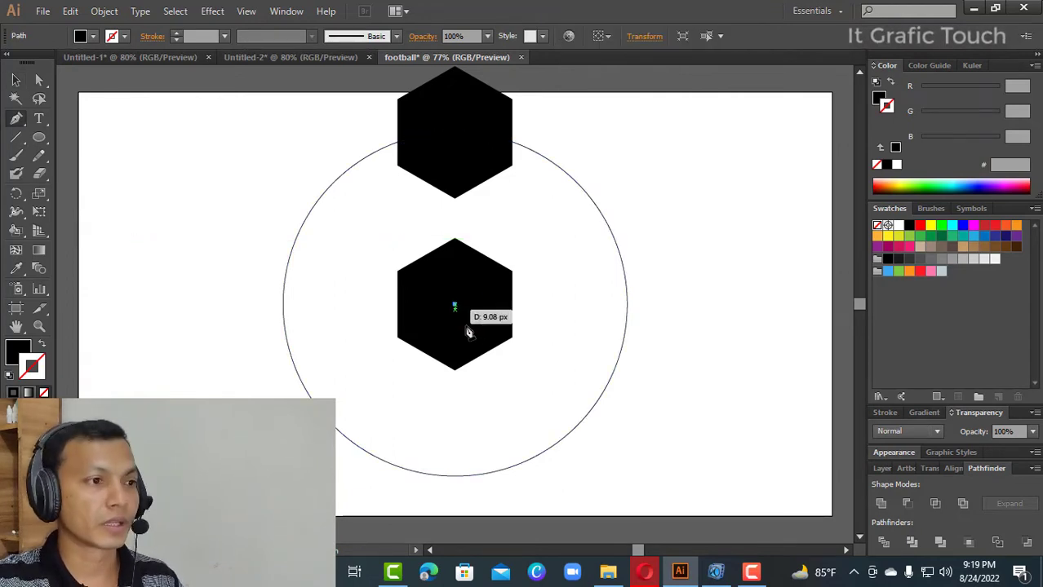
{"action": "left_click", "coordinate": [455, 153]}
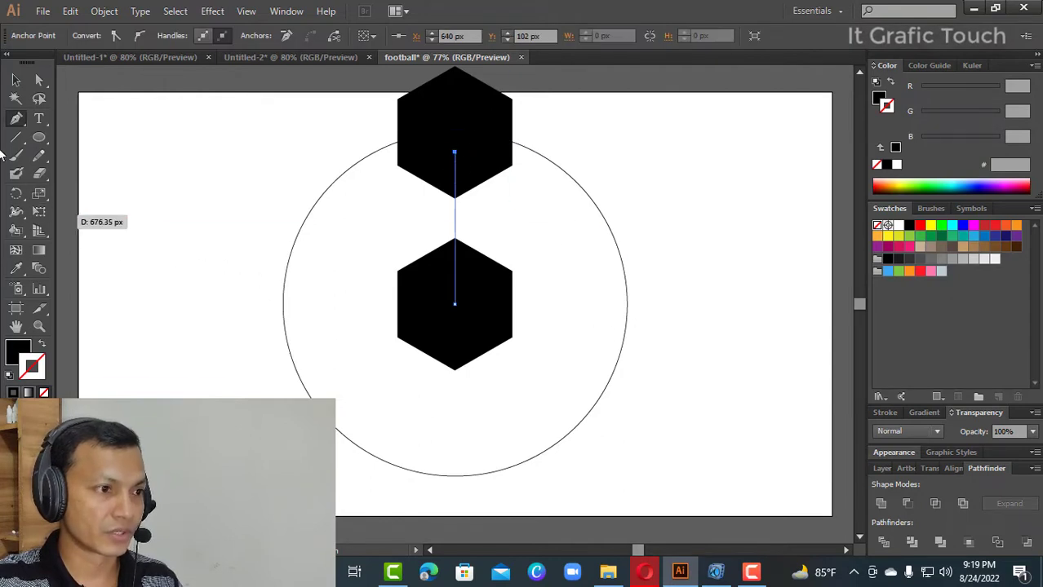
{"action": "left_click", "coordinate": [16, 79]}
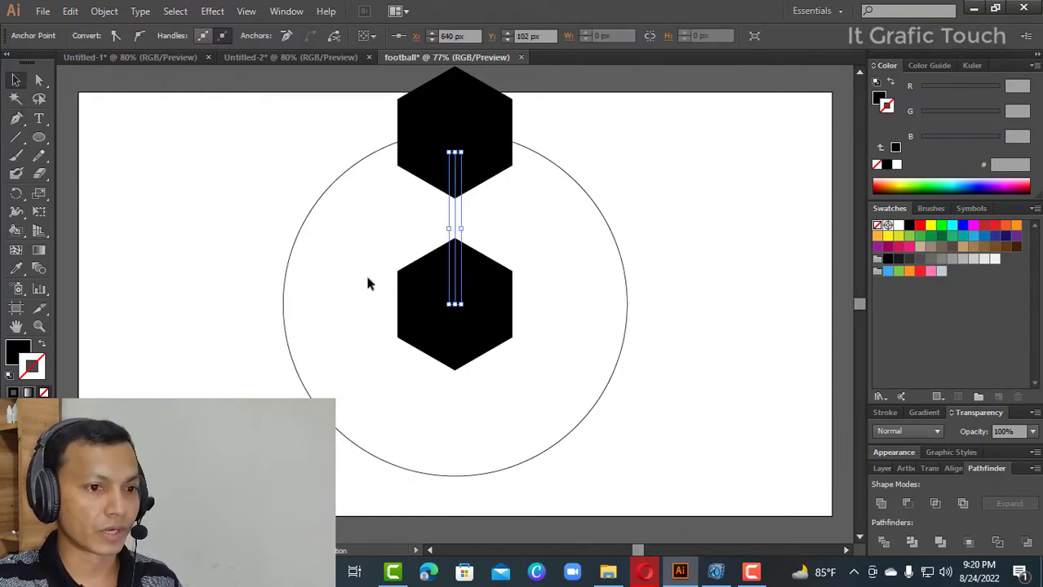
- Set a 4 pt black stroke on both the vertical connecting line and the large circle
{"action": "left_click", "coordinate": [884, 412]}
{"action": "left_click", "coordinate": [923, 292]}
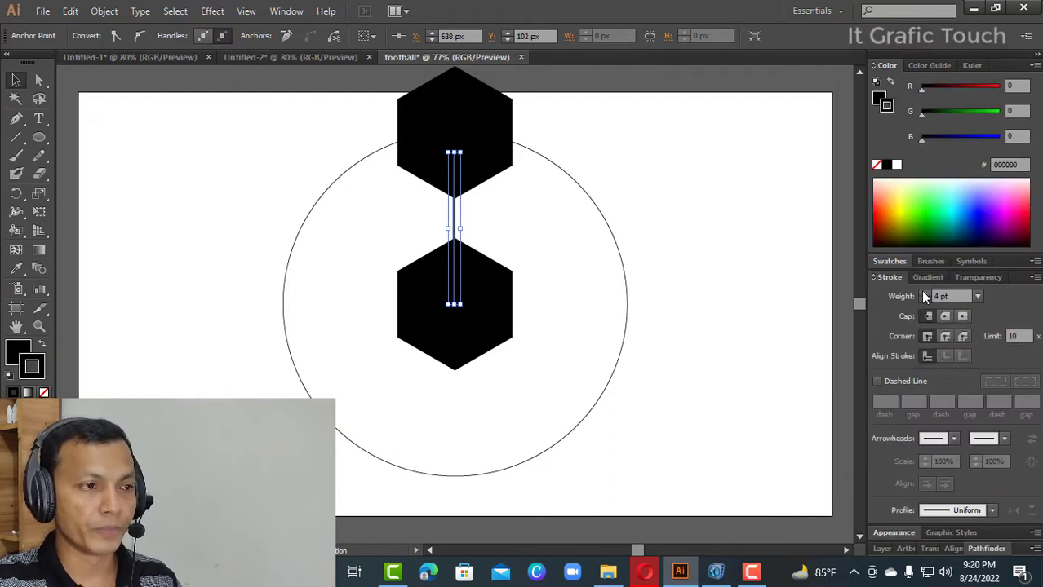
{"action": "left_click_drag", "start_coordinate": [261, 187], "coordinate": [334, 273]}
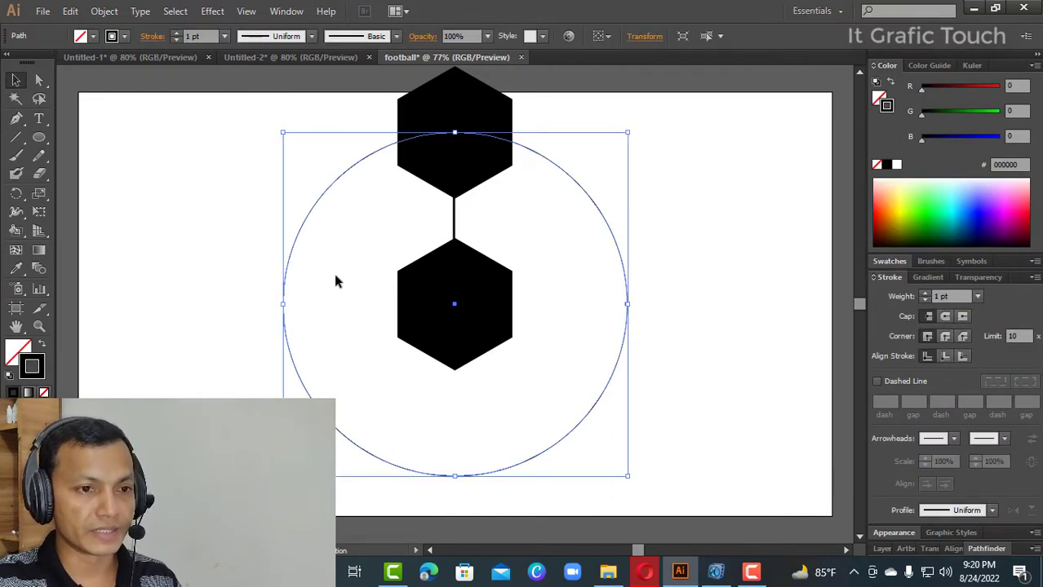
{"action": "left_click", "coordinate": [922, 293]}
{"action": "left_click", "coordinate": [923, 292]}
{"action": "left_click", "coordinate": [922, 293]}
{"action": "left_click", "coordinate": [777, 306]}
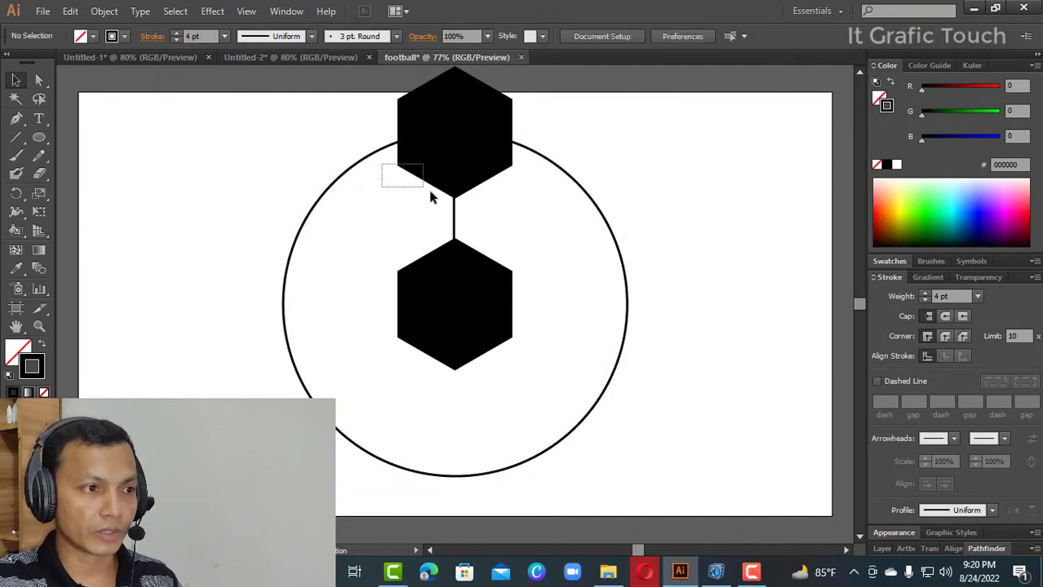
- Group the upper hexagon with the vertical connecting line
{"action": "left_click_drag", "start_coordinate": [430, 191], "coordinate": [473, 219]}
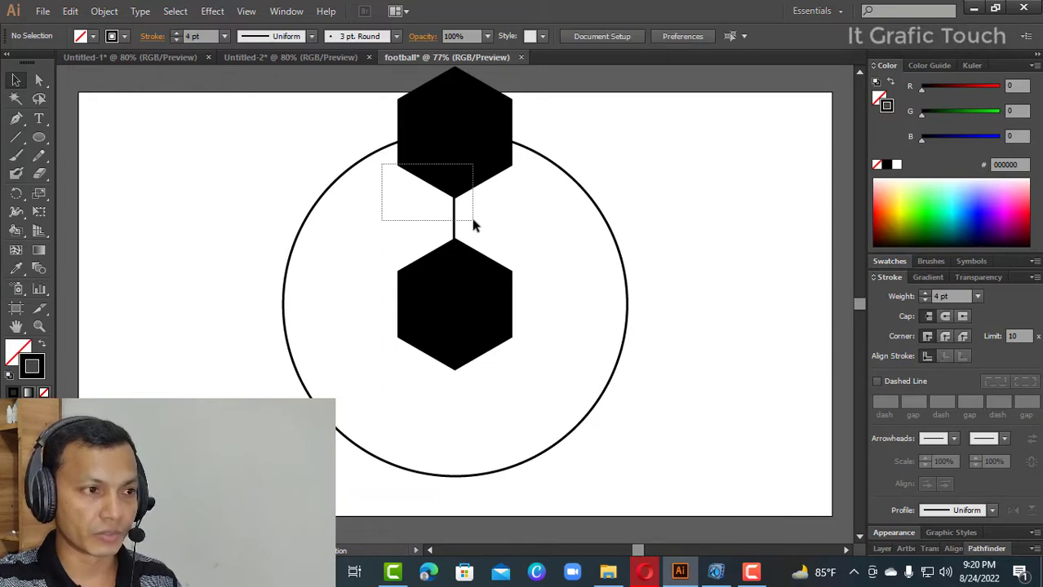
{"action": "left_click_drag", "start_coordinate": [472, 219], "coordinate": [474, 222]}
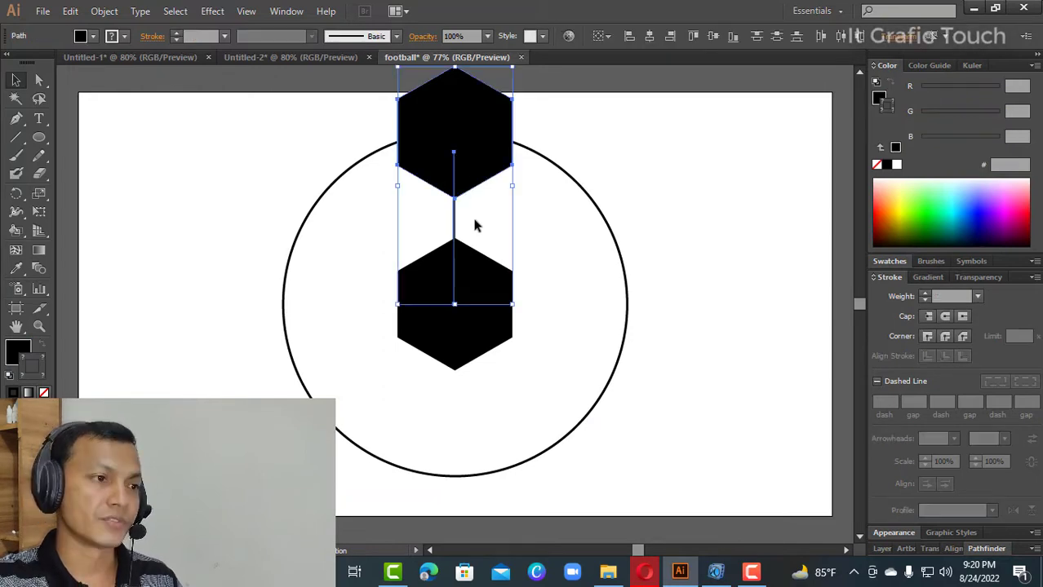
{"action": "right_click", "coordinate": [470, 162]}
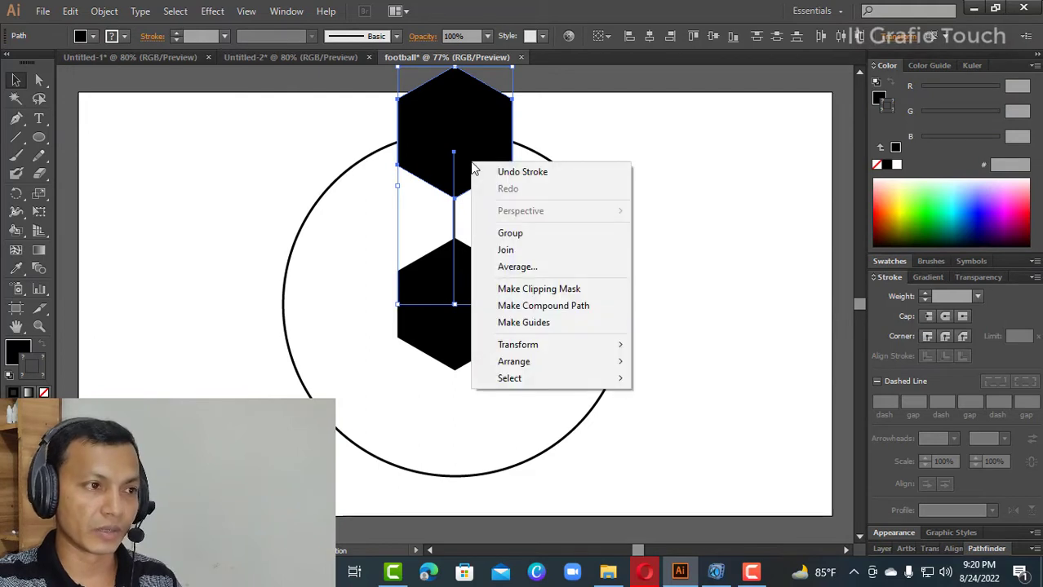
{"action": "left_click", "coordinate": [511, 234]}
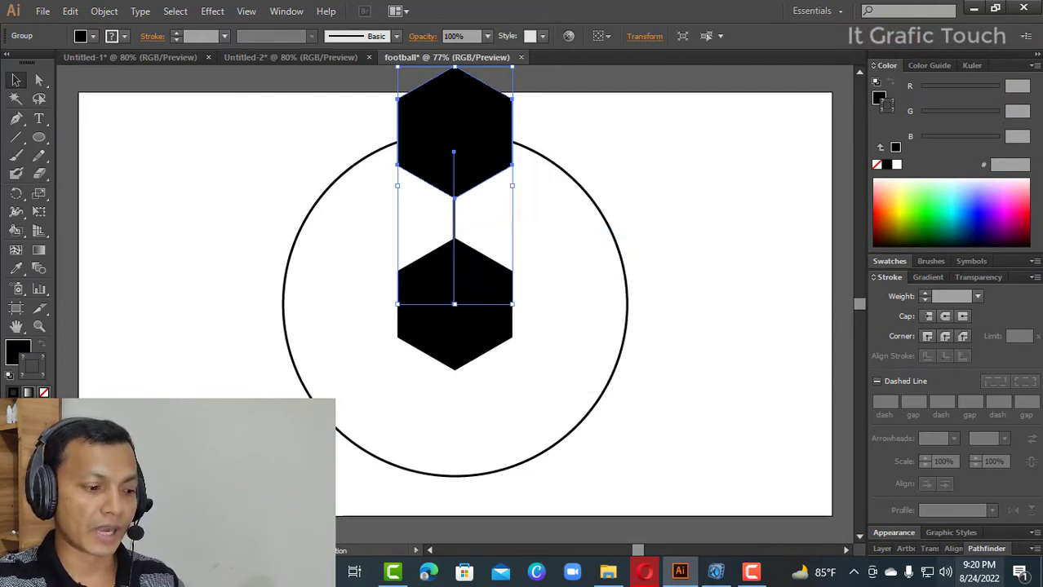
- Make a rotated copy of the hexagon-and-line group at 360/6 (60°) around the central hexagon's center point
{"action": "key", "text": "r"}
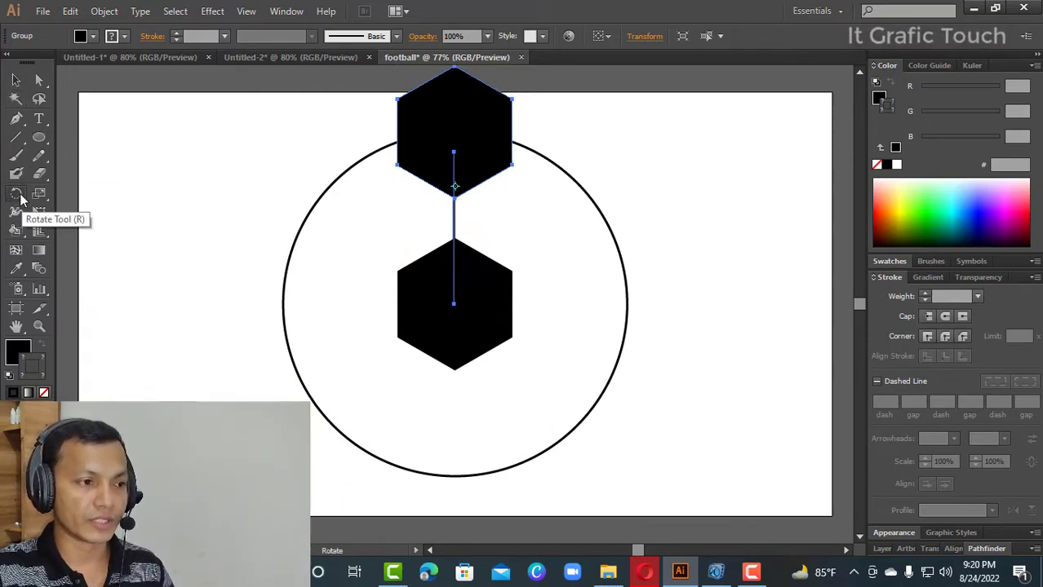
{"action": "left_click", "coordinate": [454, 304], "text": "alt"}
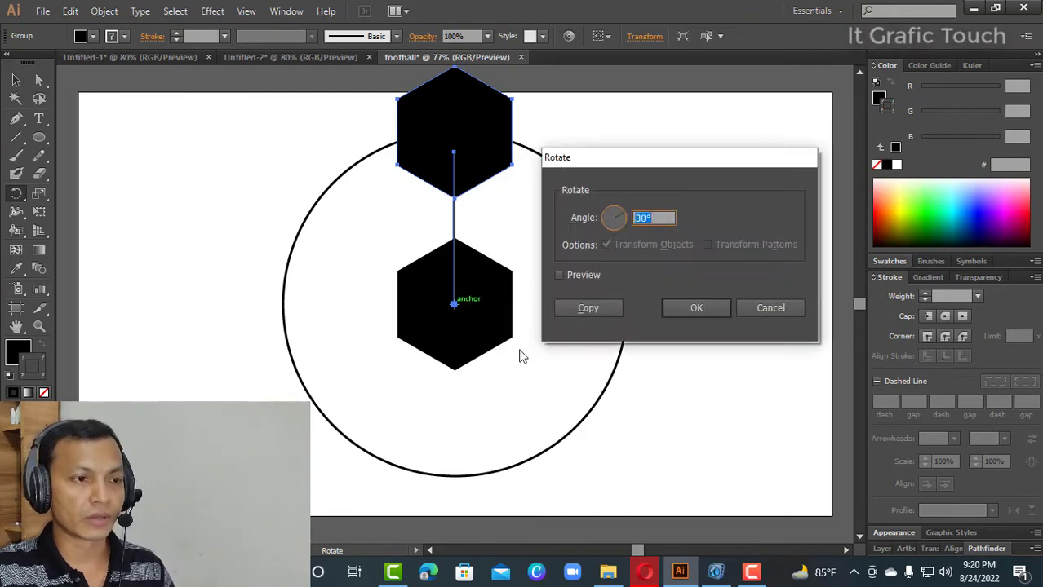
{"action": "left_click_drag", "start_coordinate": [645, 162], "coordinate": [640, 161]}
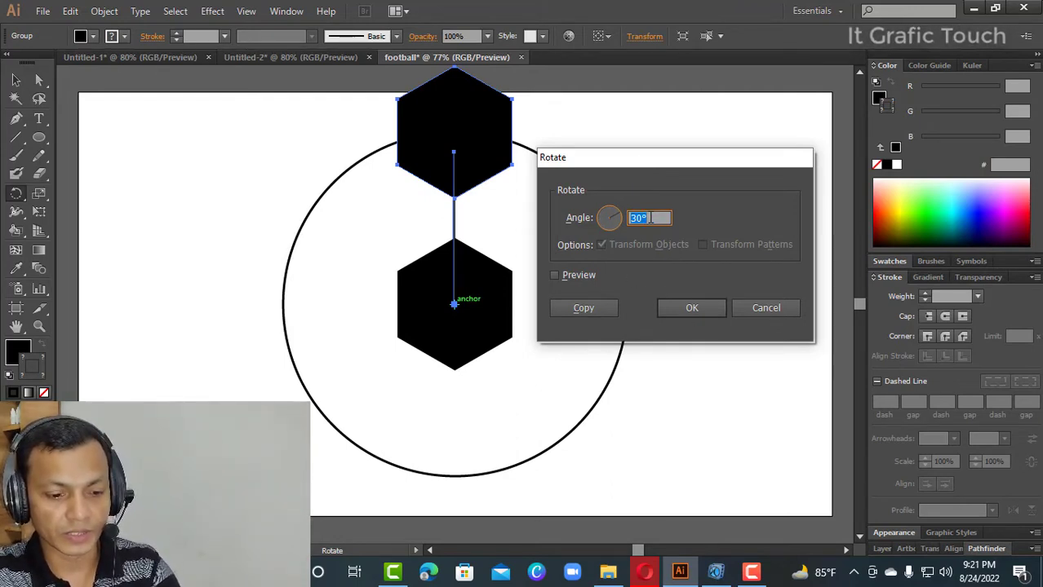
{"action": "type", "text": "360"}
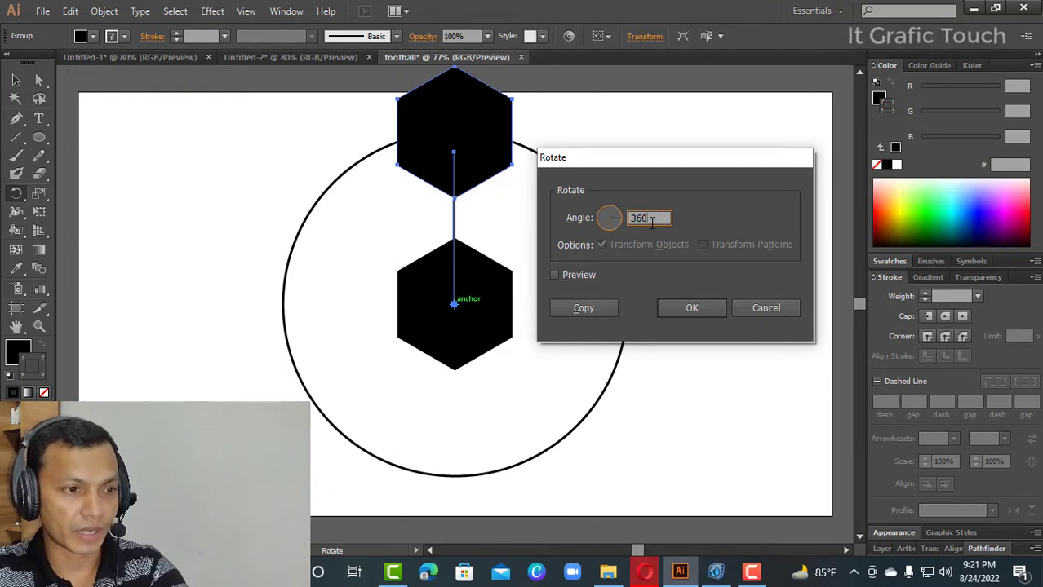
{"action": "type", "text": "/"}
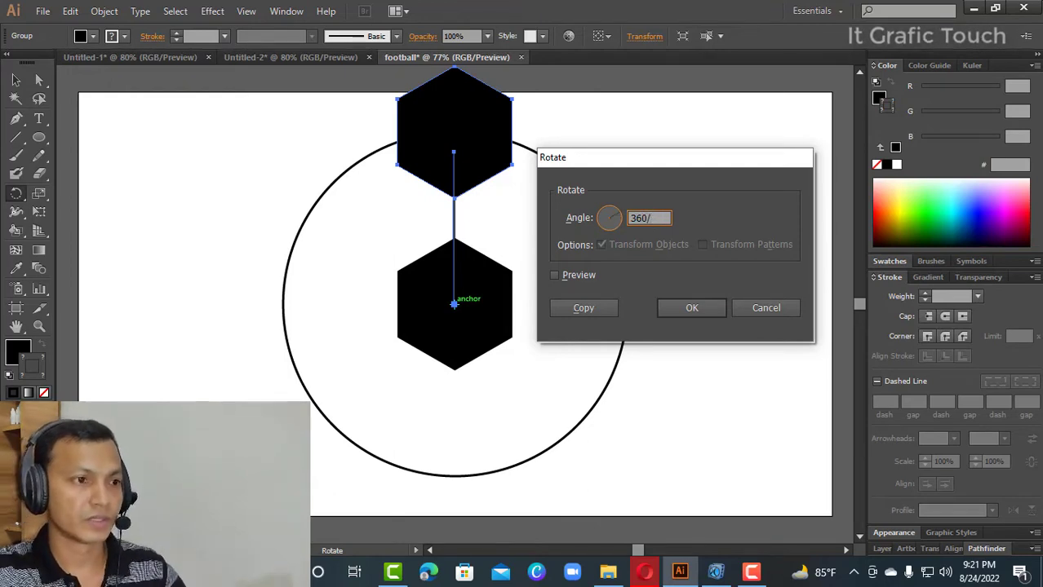
{"action": "type", "text": "6"}
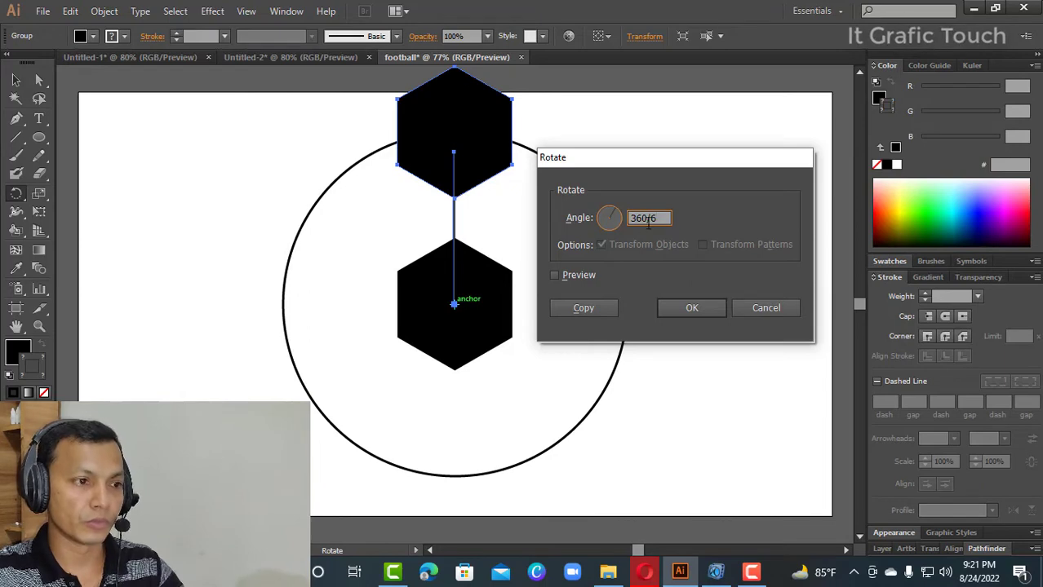
{"action": "left_click", "coordinate": [554, 275]}
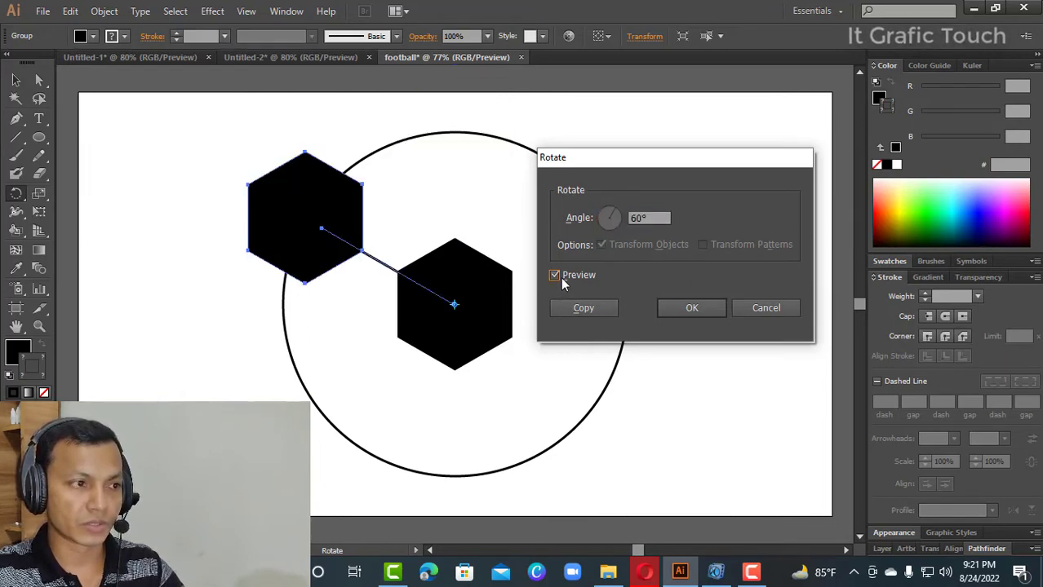
{"action": "left_click", "coordinate": [581, 308]}
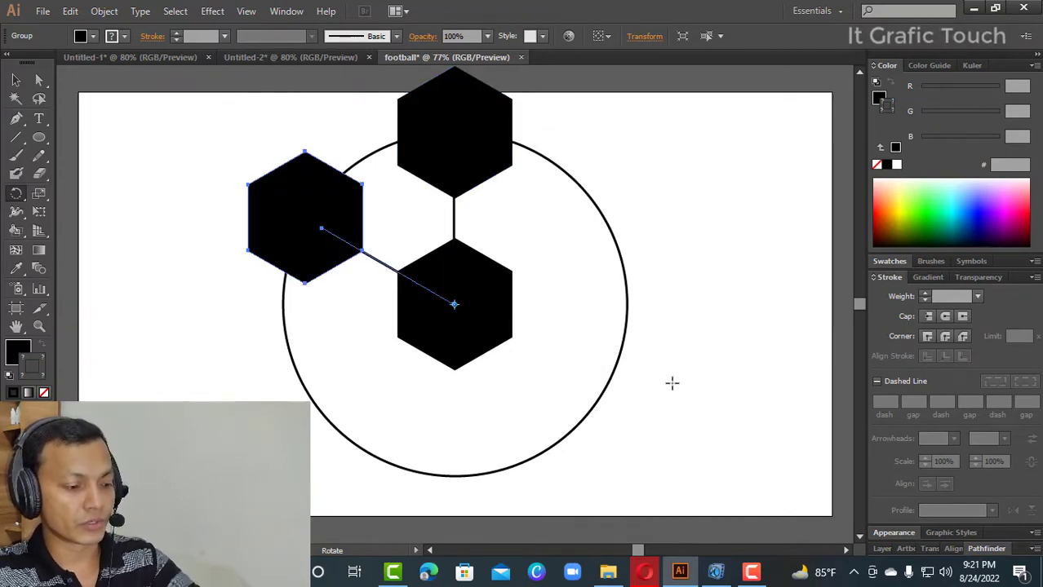
- Repeat the 60° rotated copy four more times to ring the central hexagon with six outer hexagons, and deselect
{"action": "key", "text": "ctrl"}
{"action": "key", "text": "ctrl+d"}
{"action": "key", "text": "ctrl+d"}
{"action": "key", "text": "ctrl+d"}
{"action": "key", "text": "ctrl+d"}
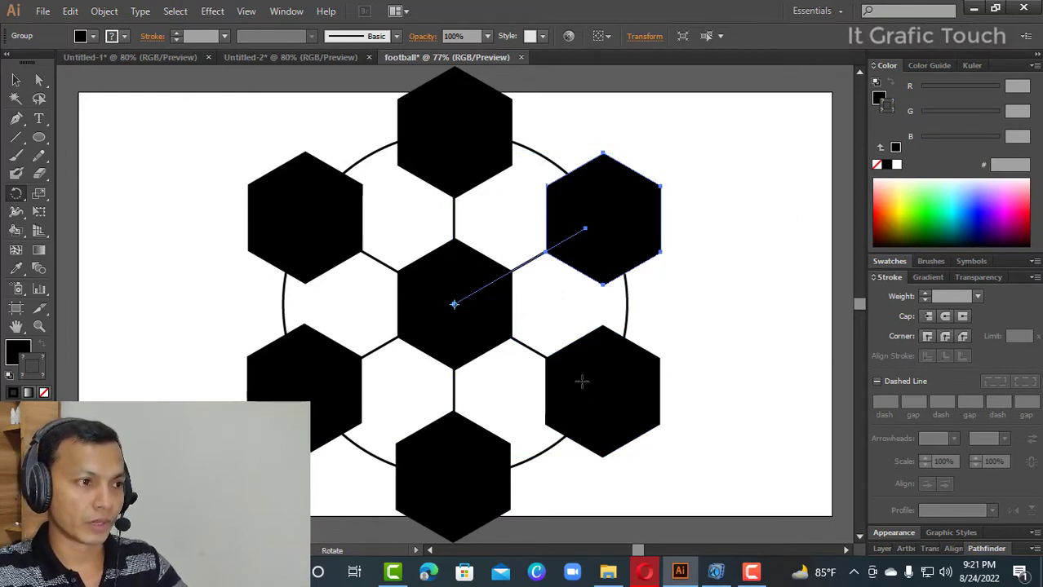
{"action": "left_click", "coordinate": [17, 84]}
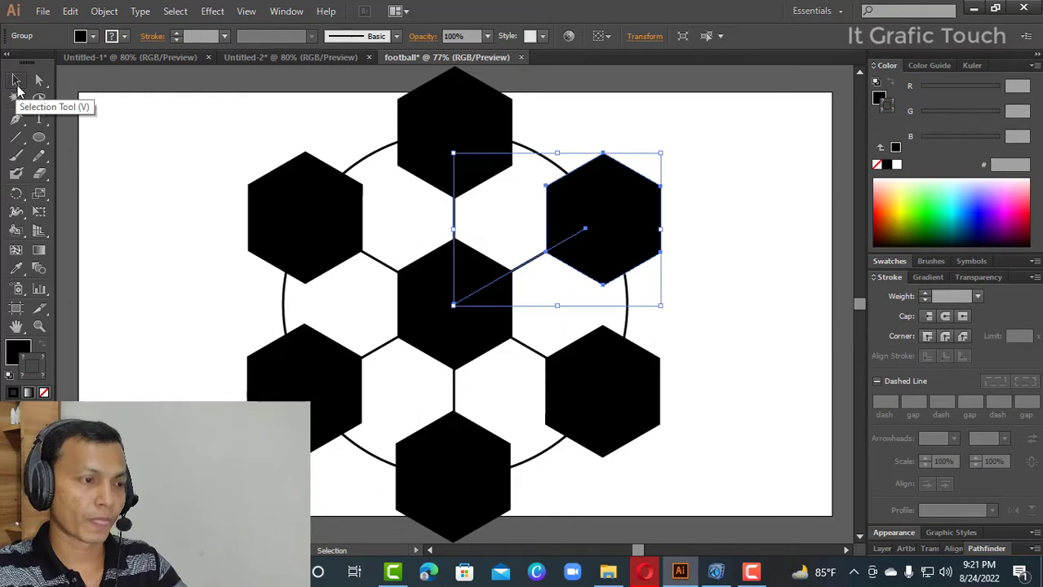
{"action": "left_click", "coordinate": [132, 143]}
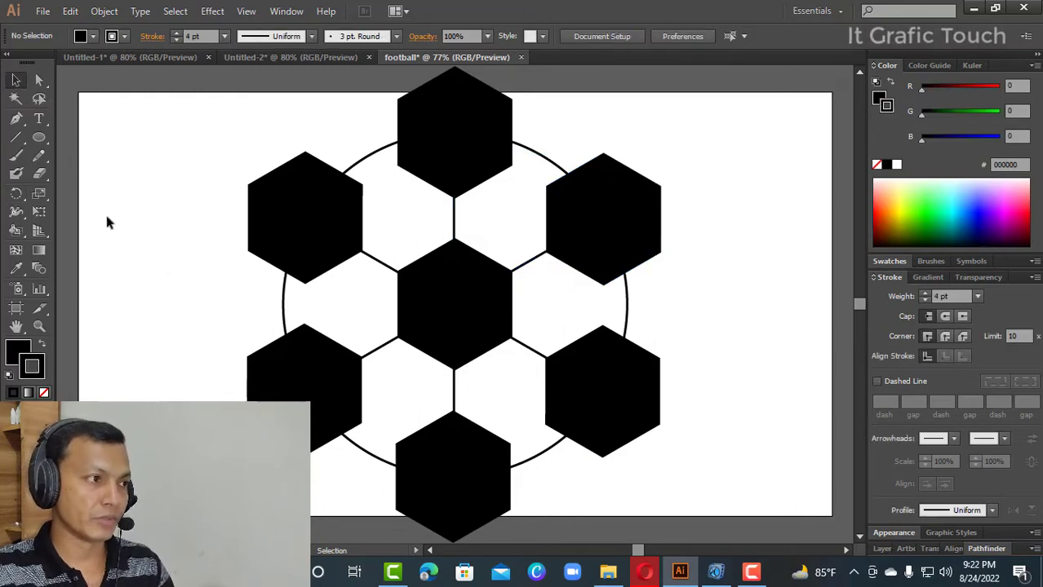
- Draw an unfilled Pen path from the top hexagon's lower-left corner through the facing corners of both left hexagons to the bottom hexagon's upper-left corner
{"action": "left_click", "coordinate": [16, 118]}
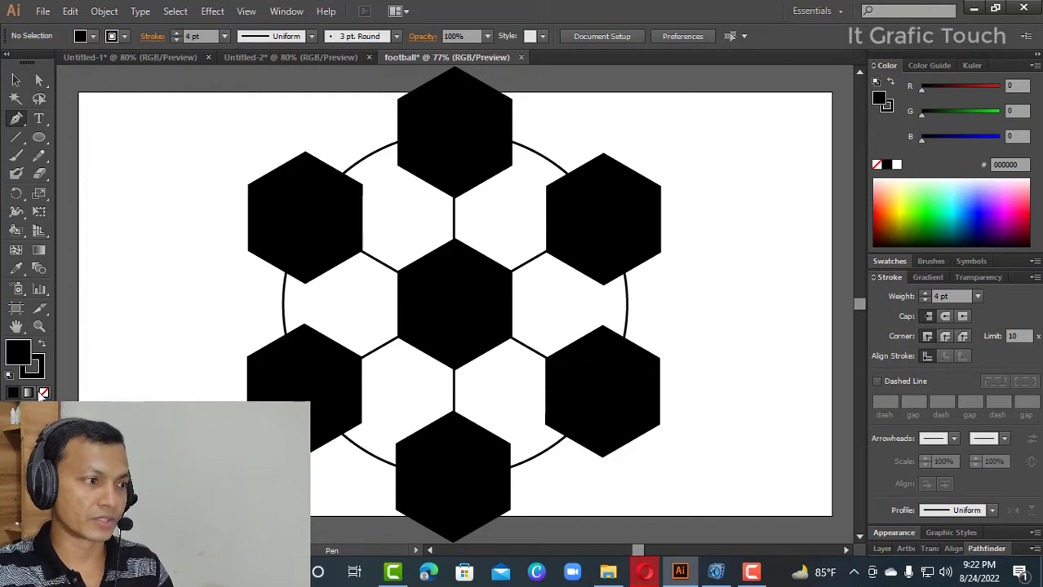
{"action": "left_click", "coordinate": [44, 393]}
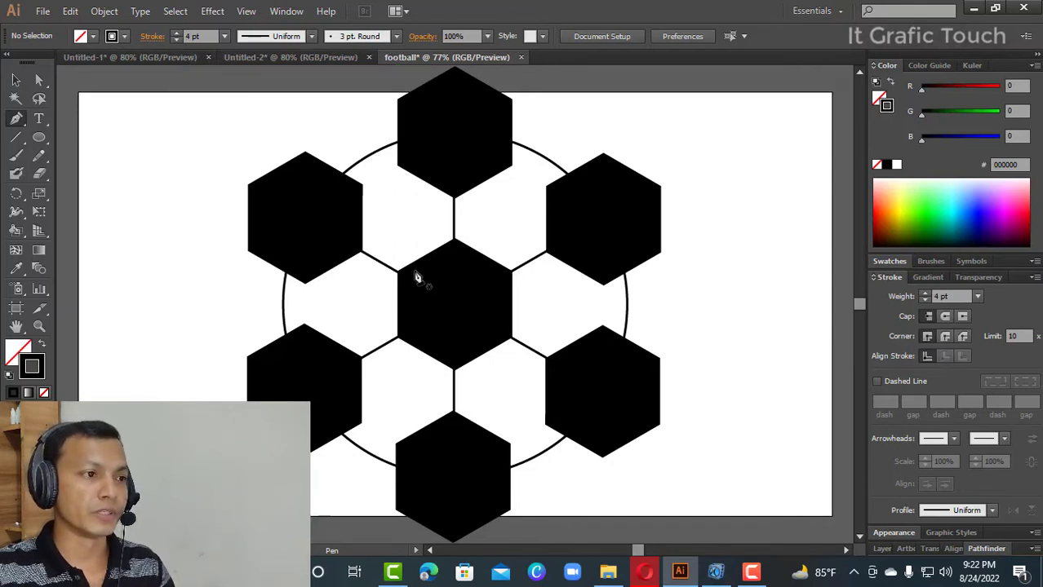
{"action": "left_click", "coordinate": [399, 167]}
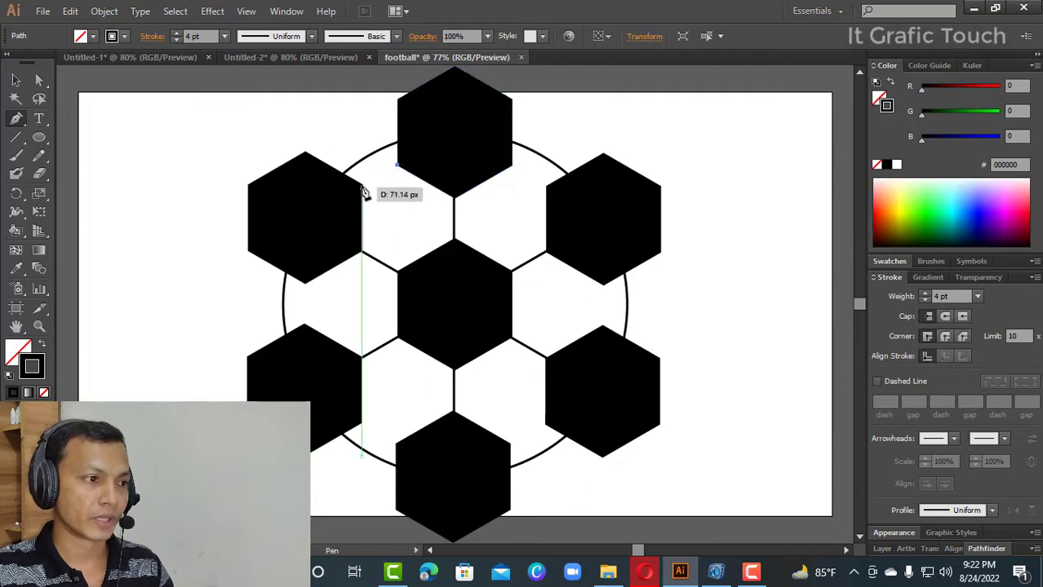
{"action": "left_click", "coordinate": [362, 184]}
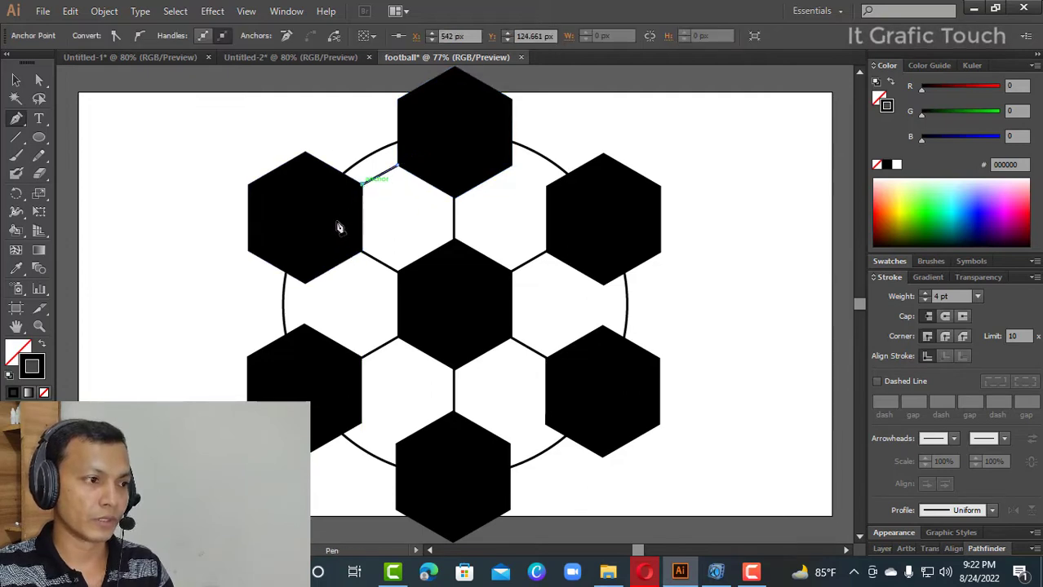
{"action": "left_click", "coordinate": [305, 284]}
{"action": "left_click", "coordinate": [304, 324]}
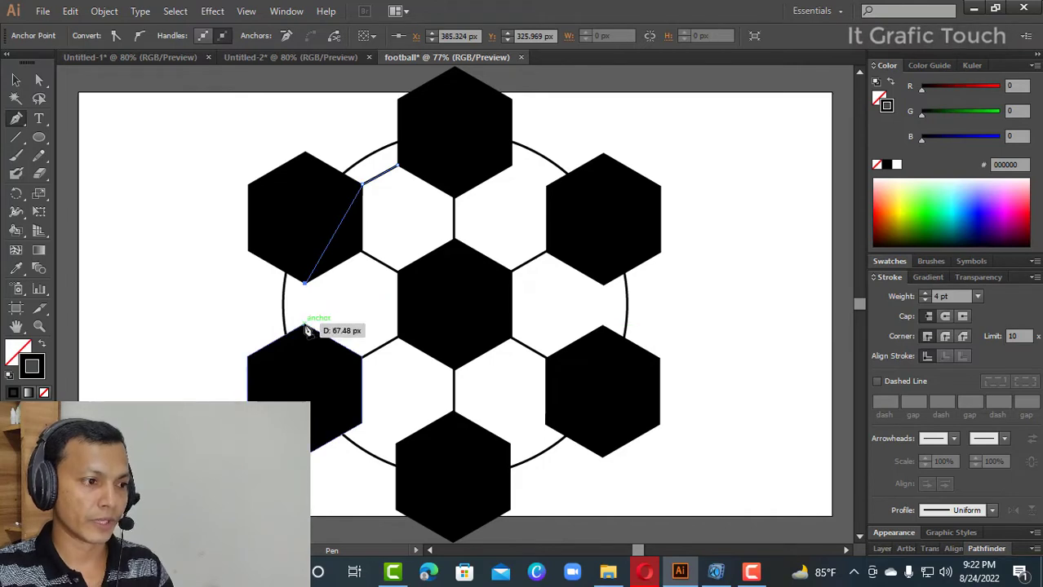
{"action": "left_click", "coordinate": [361, 422]}
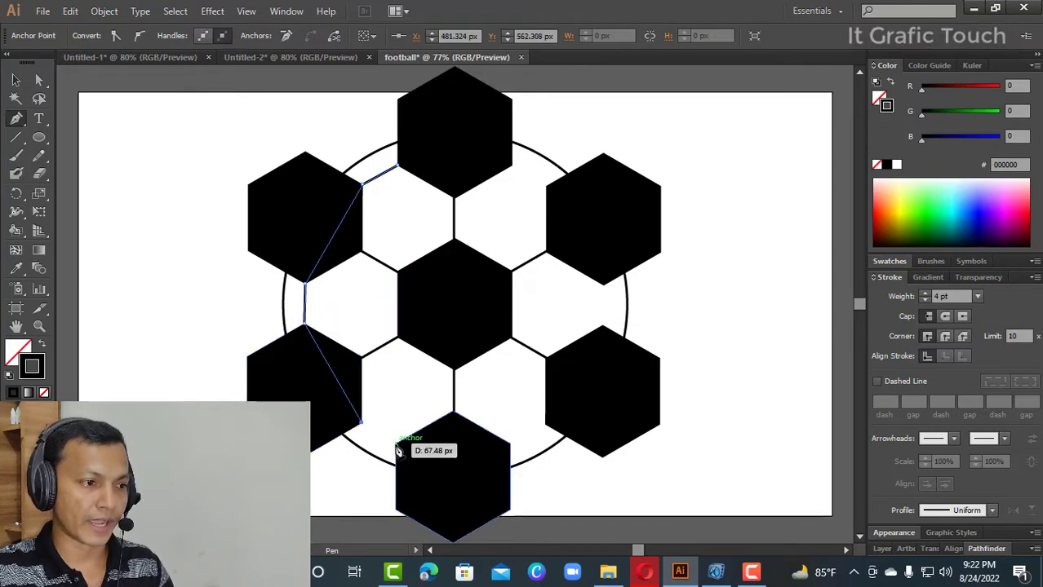
{"action": "left_click", "coordinate": [397, 445]}
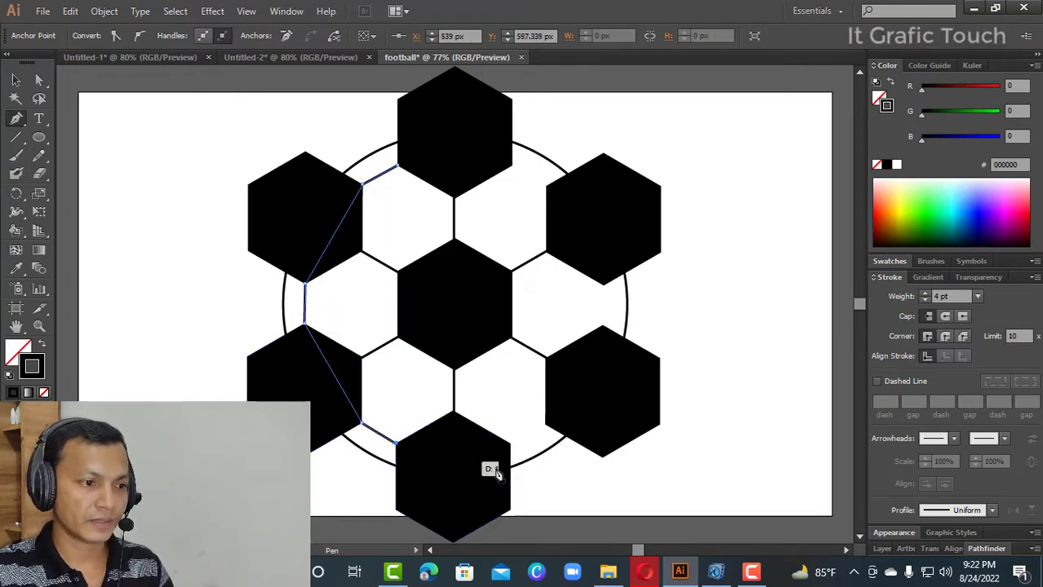
- Continue the path from the bottom hexagon's upper-right corner through the facing corners of both right hexagons and close it at its starting point
{"action": "left_click", "coordinate": [510, 445]}
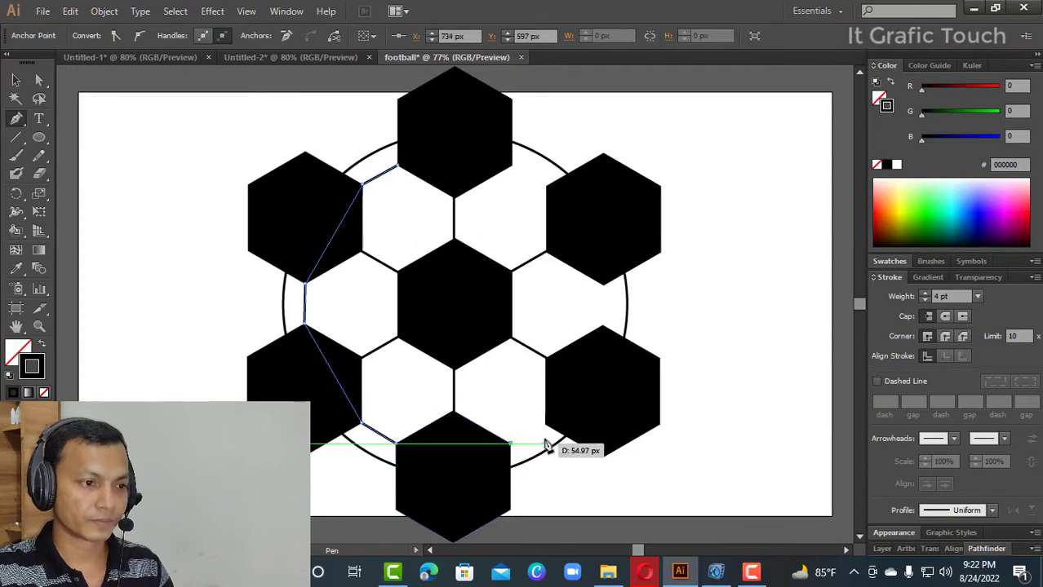
{"action": "left_click", "coordinate": [545, 425]}
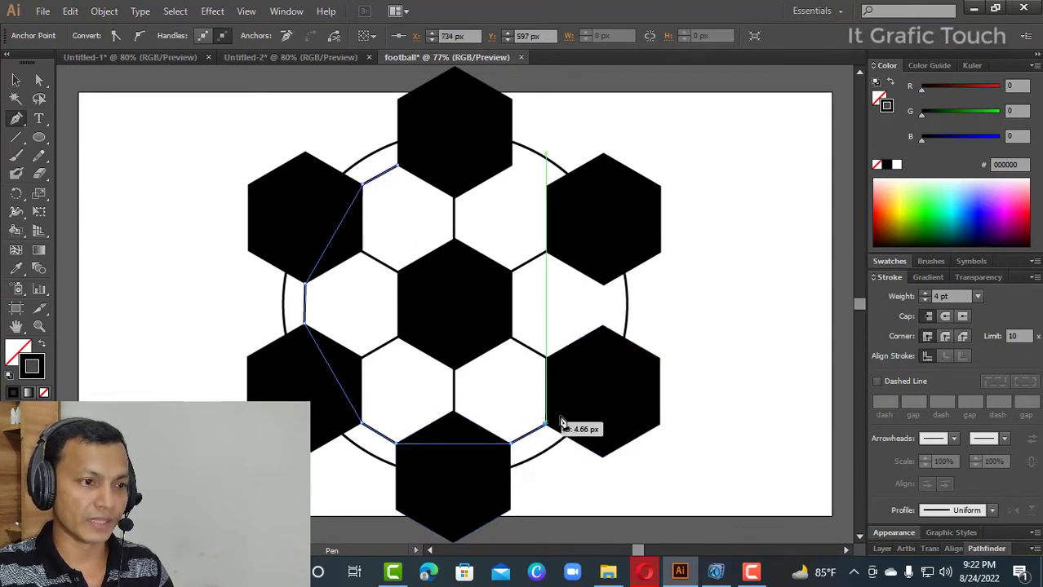
{"action": "left_click", "coordinate": [603, 330]}
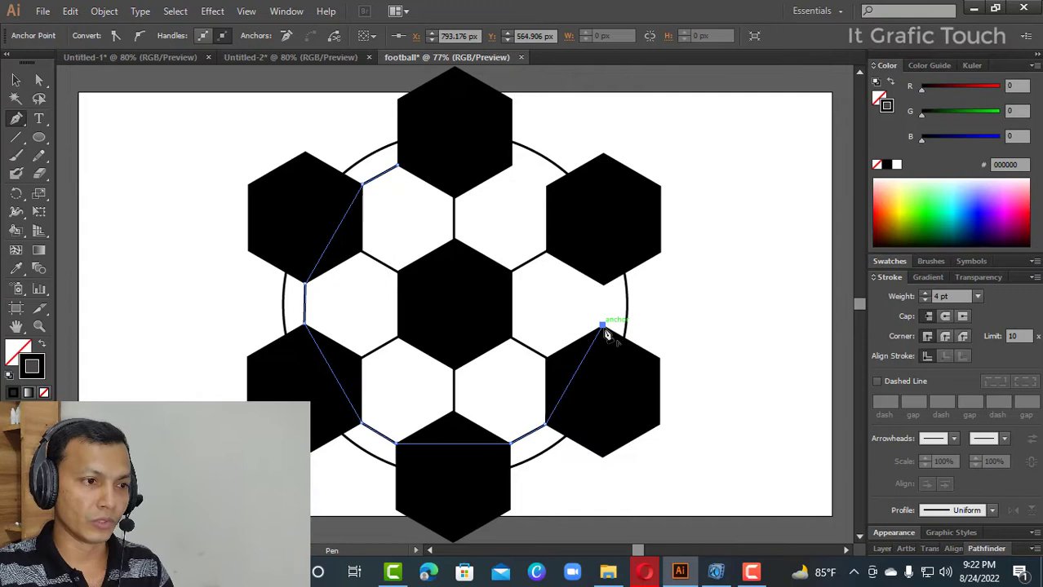
{"action": "left_click", "coordinate": [603, 285]}
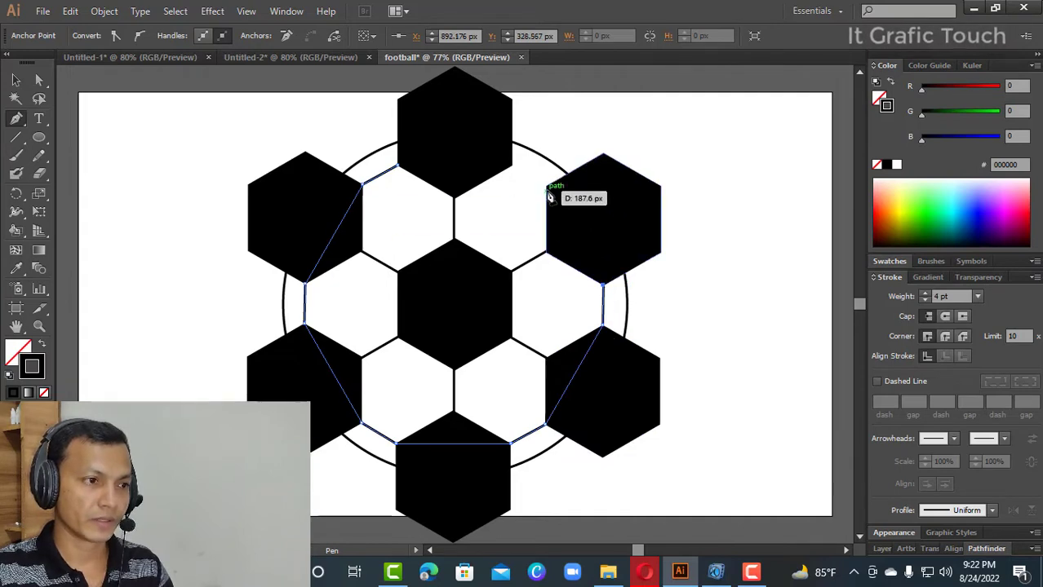
{"action": "left_click", "coordinate": [548, 186]}
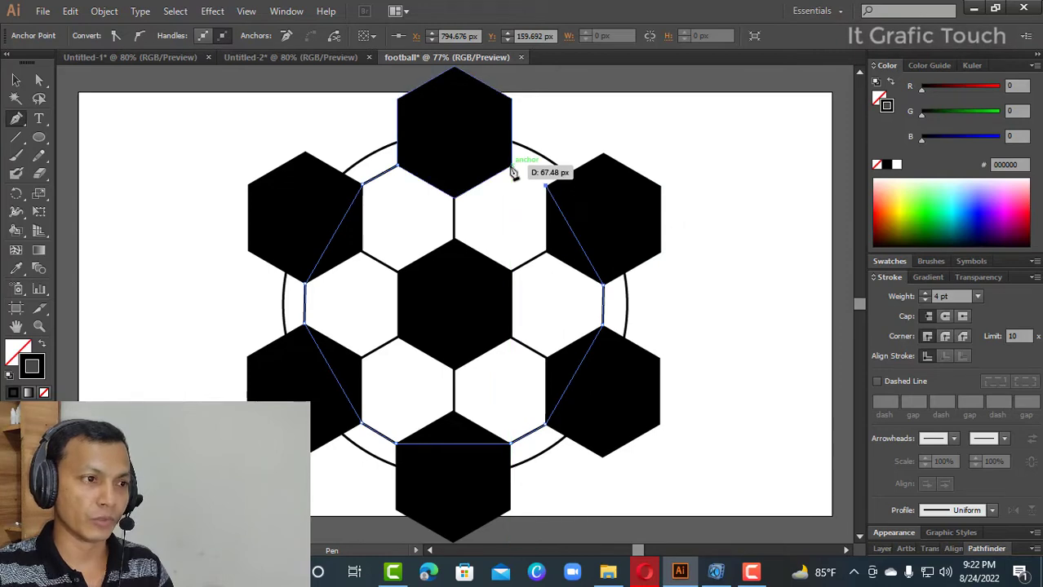
{"action": "left_click", "coordinate": [513, 169]}
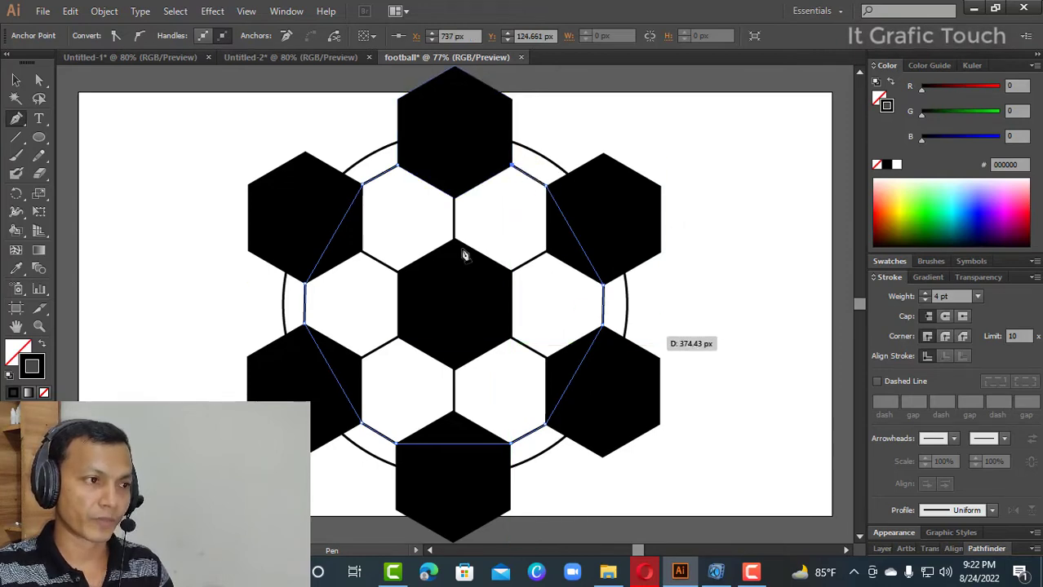
{"action": "left_click", "coordinate": [398, 168]}
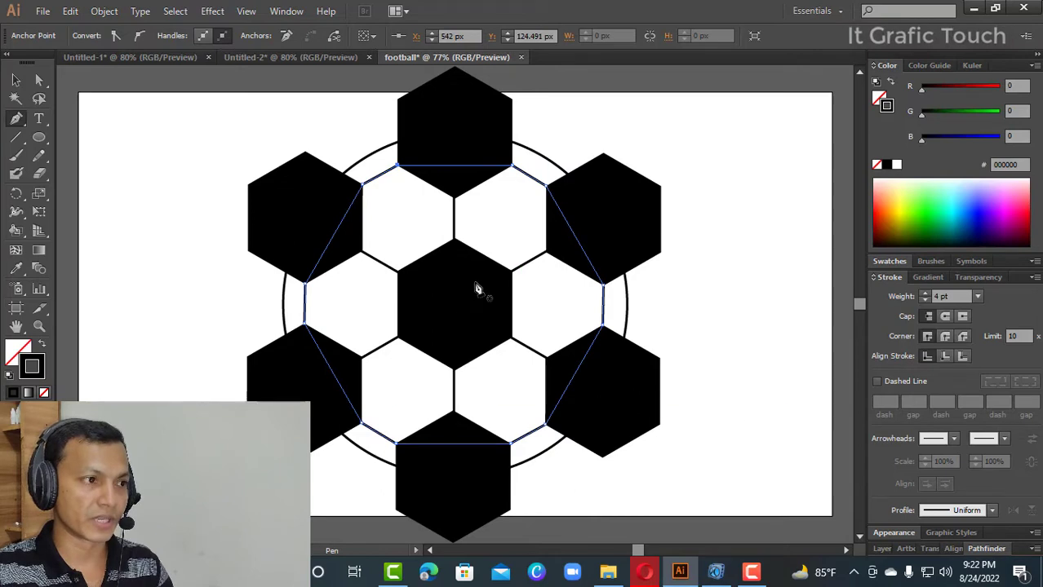
- Select all the football artwork, expand its fill and stroke, and bring up the Pathfinder options
{"action": "double_click", "coordinate": [16, 81]}
{"action": "left_click", "coordinate": [549, 407]}
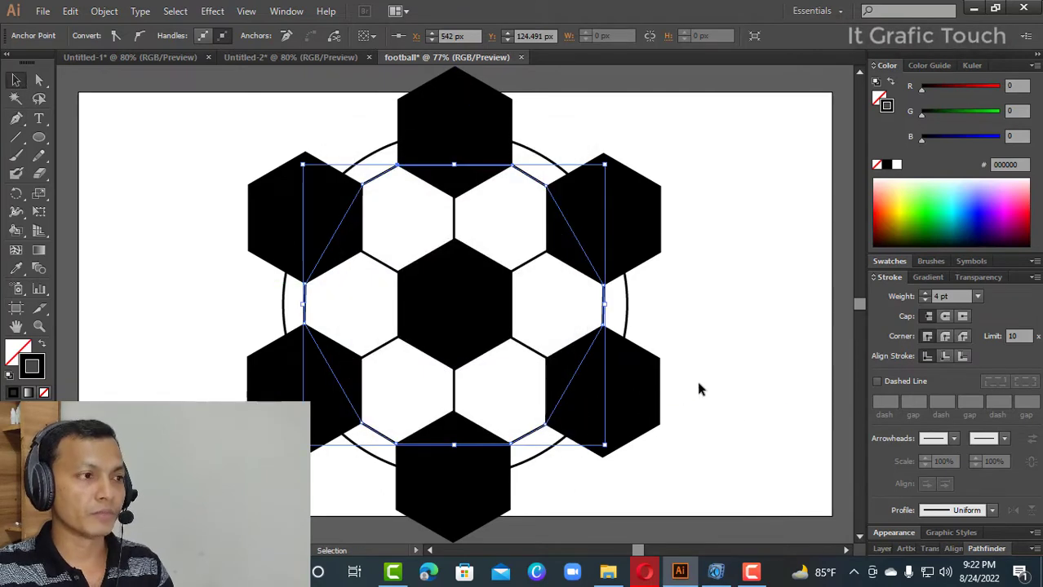
{"action": "left_click_drag", "start_coordinate": [225, 121], "coordinate": [688, 510]}
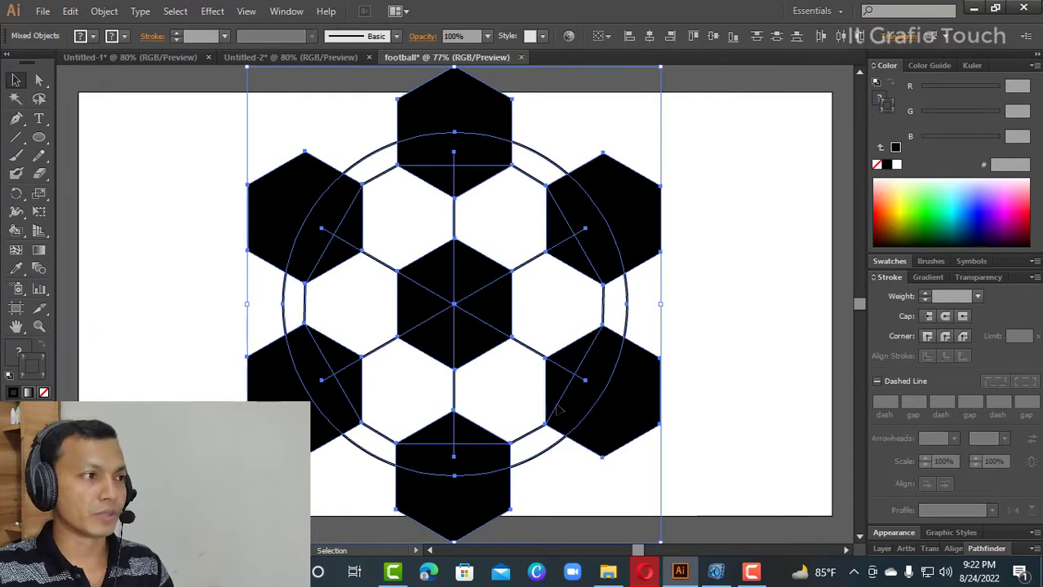
{"action": "left_click", "coordinate": [105, 11]}
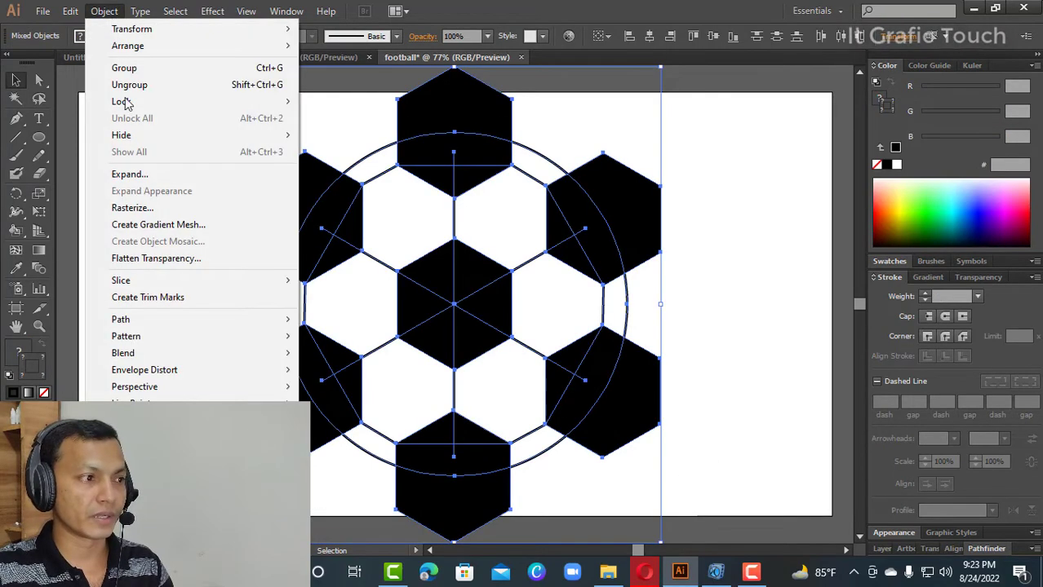
{"action": "left_click", "coordinate": [134, 176]}
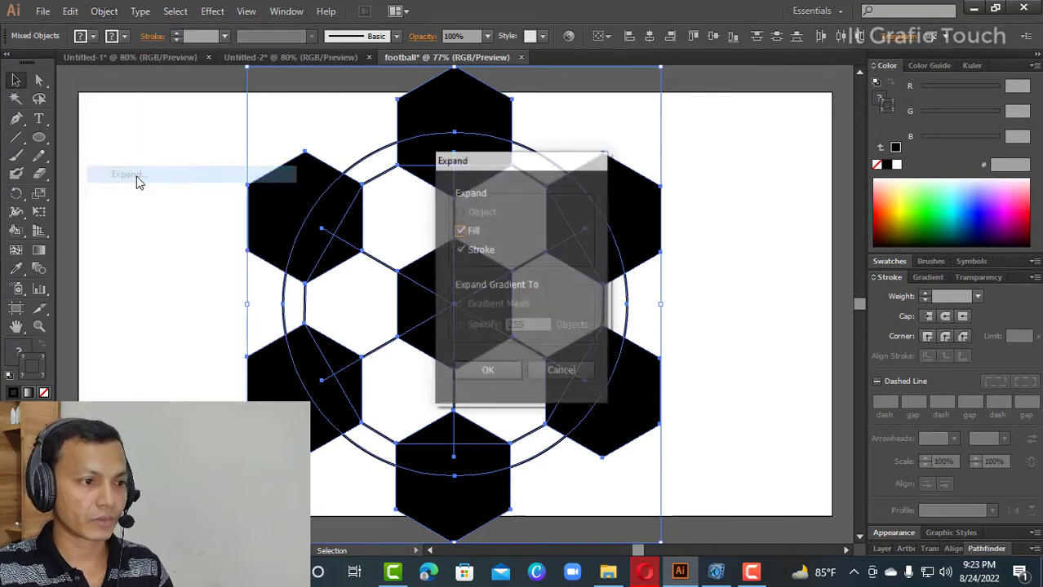
{"action": "left_click", "coordinate": [492, 371]}
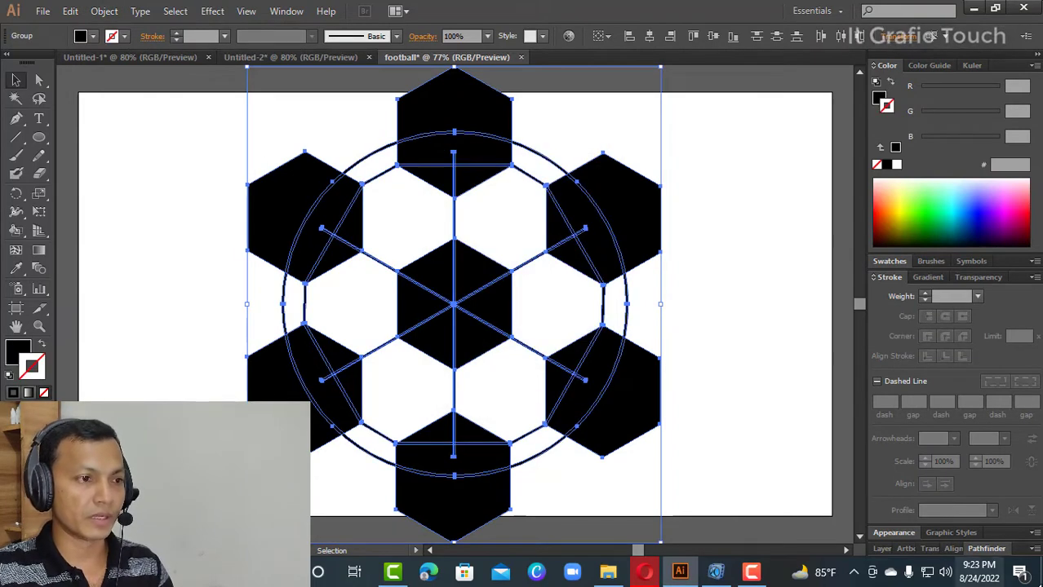
{"action": "left_click", "coordinate": [976, 549]}
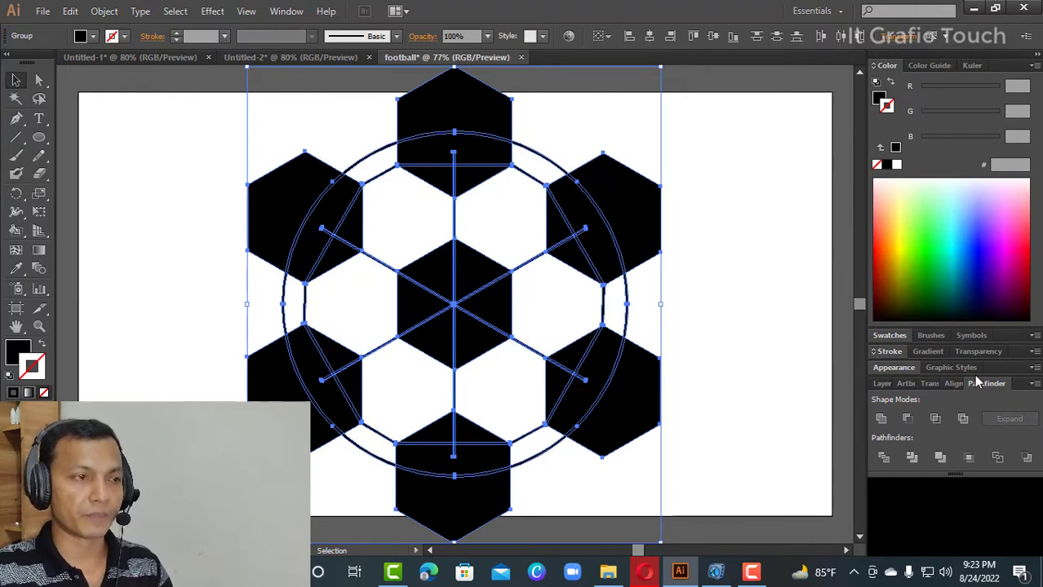
- Hide and redisplay the Pathfinder options, and divide the selected football artwork
{"action": "left_click", "coordinate": [283, 12]}
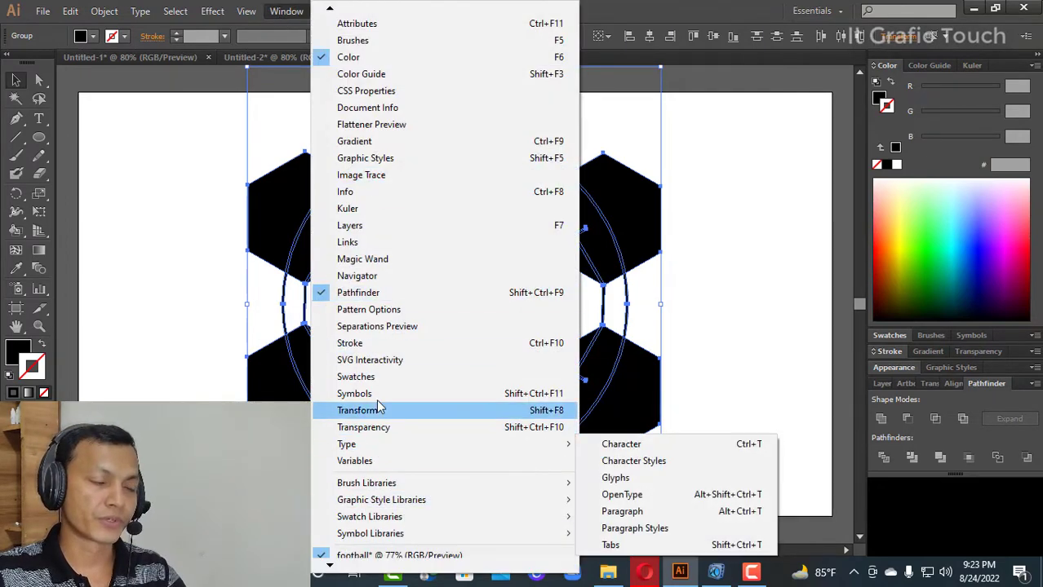
{"action": "left_click", "coordinate": [367, 300]}
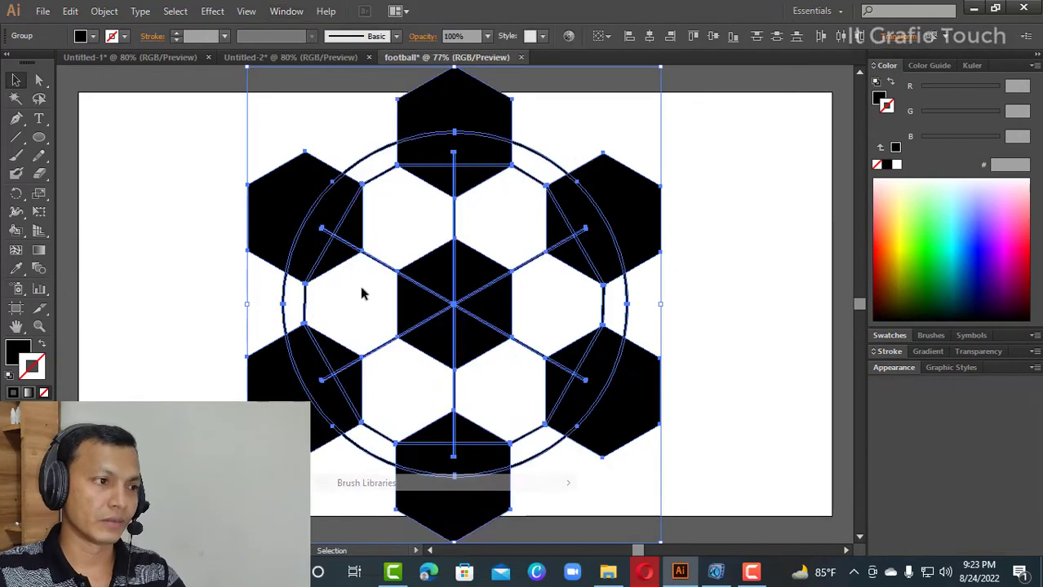
{"action": "left_click", "coordinate": [286, 11]}
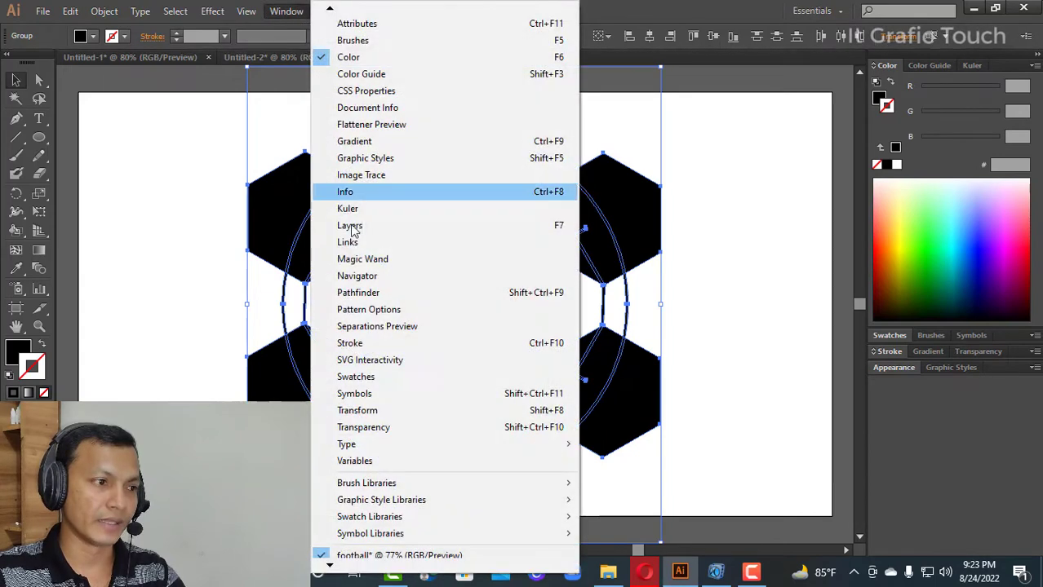
{"action": "left_click", "coordinate": [361, 294]}
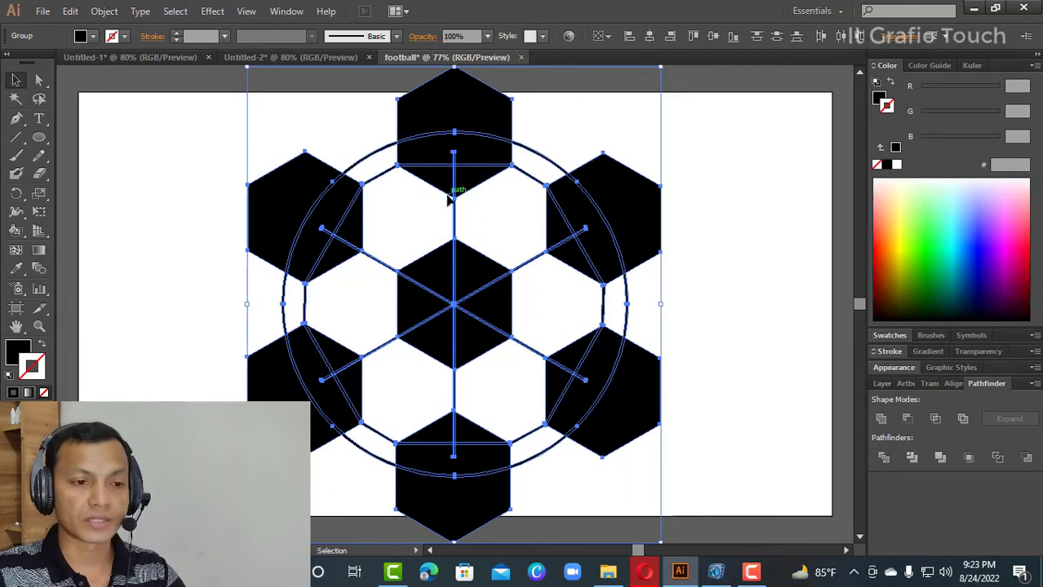
{"action": "left_click", "coordinate": [883, 459]}
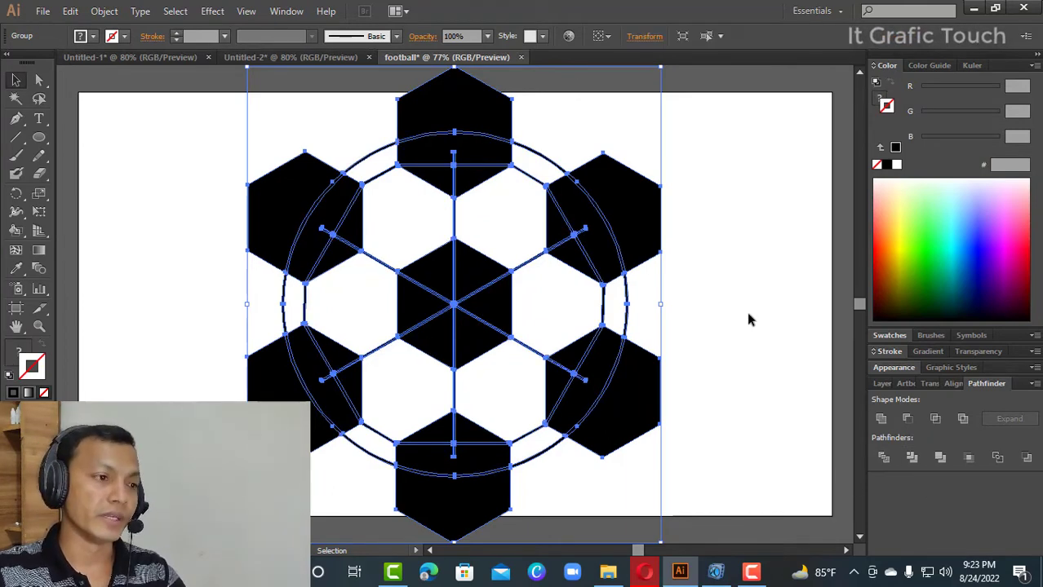
- Ungroup the divided football pieces and deselect them
{"action": "right_click", "coordinate": [457, 302]}
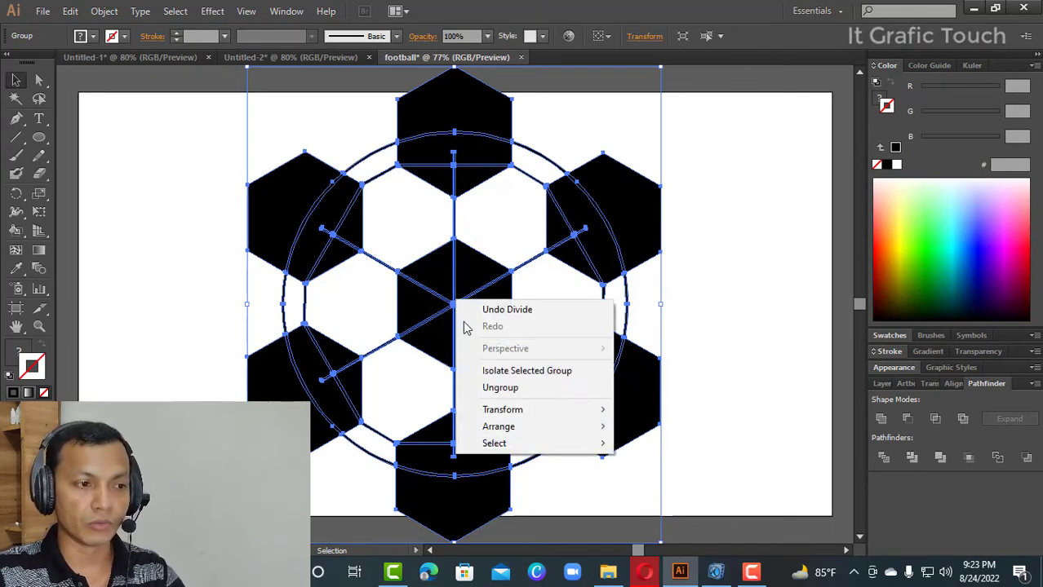
{"action": "left_click", "coordinate": [515, 390]}
{"action": "right_click", "coordinate": [478, 342]}
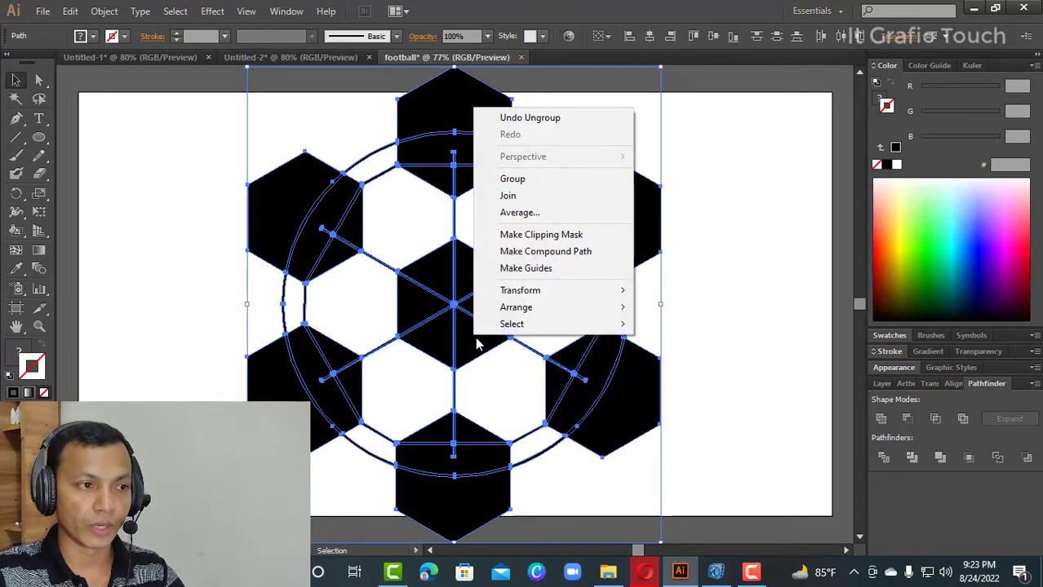
{"action": "left_click", "coordinate": [742, 337]}
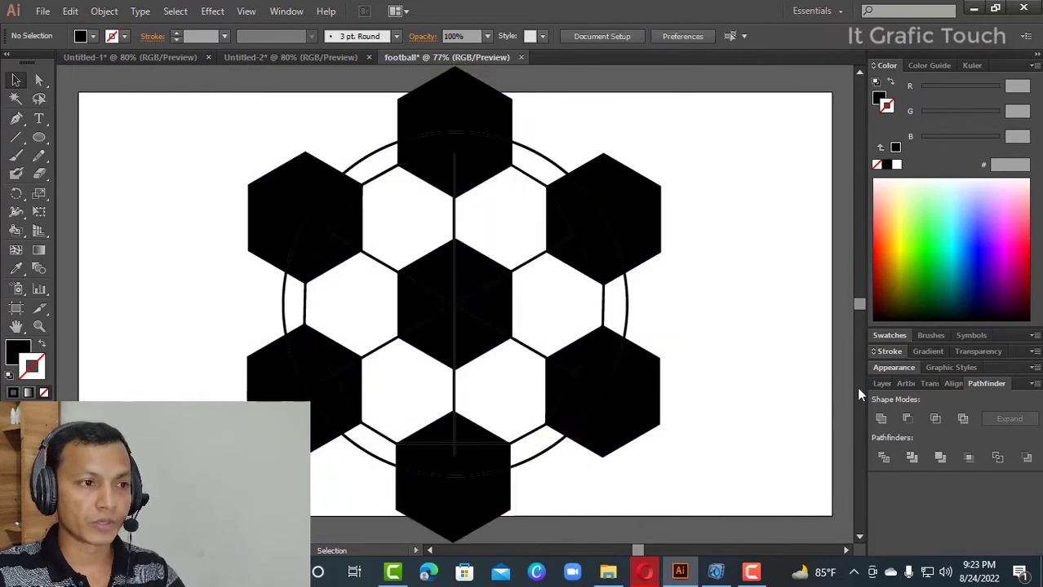
- Delete the part of the upper-right hexagon that lies outside the circle
{"action": "left_click", "coordinate": [641, 202]}
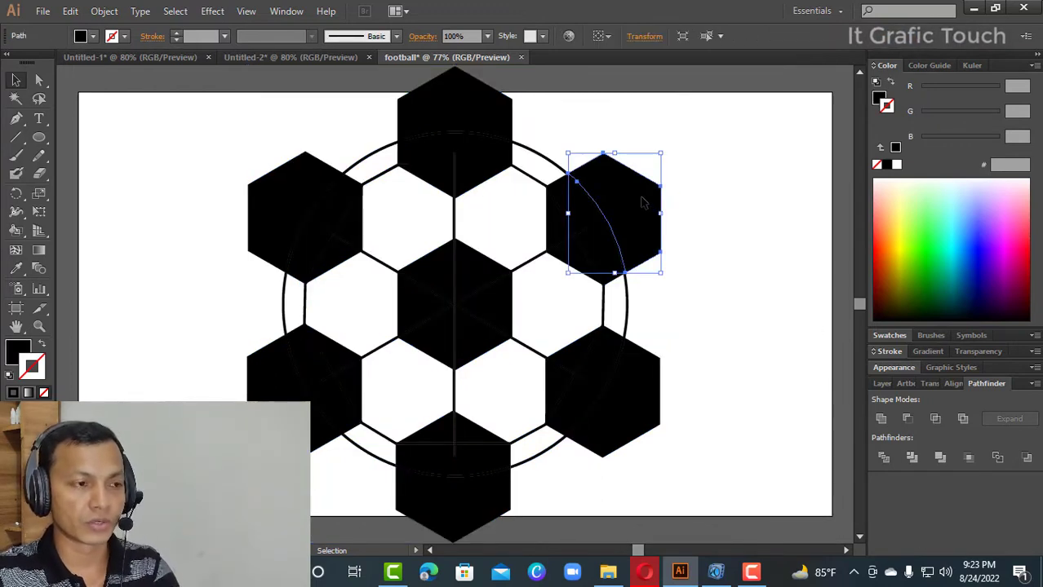
{"action": "left_click", "coordinate": [698, 257]}
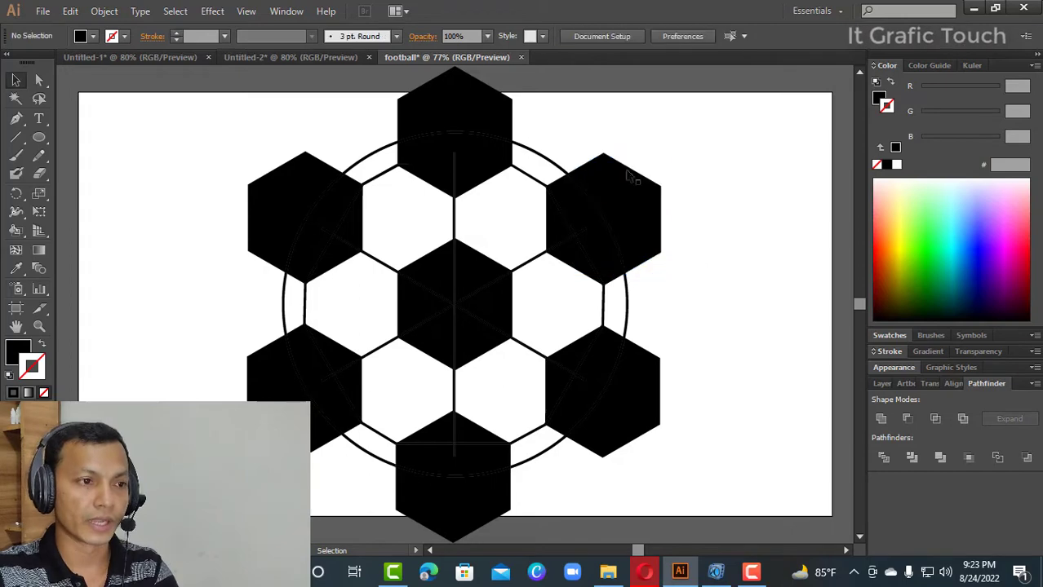
{"action": "left_click", "coordinate": [649, 202]}
{"action": "left_click", "coordinate": [515, 276]}
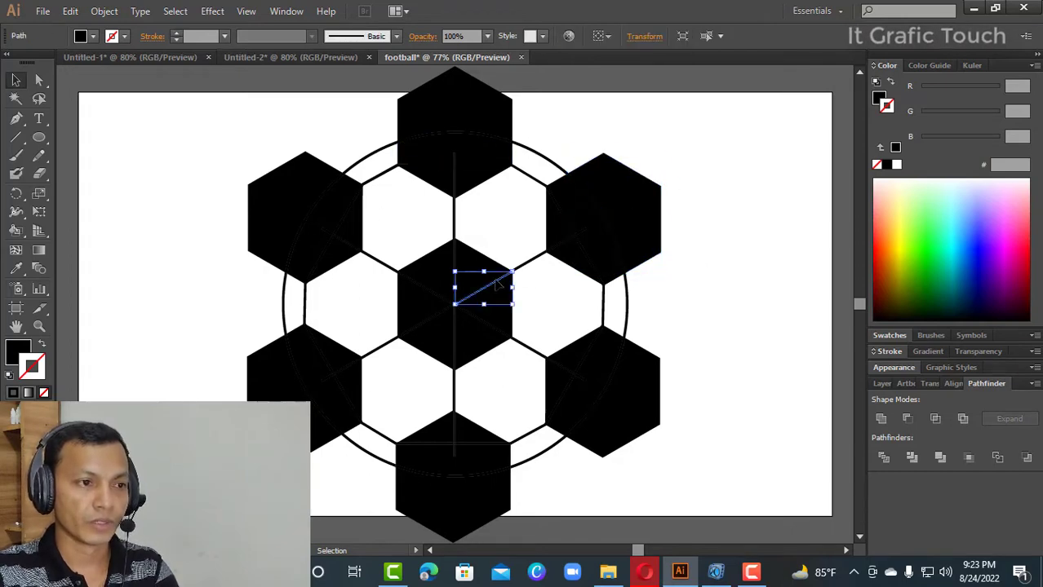
{"action": "left_click", "coordinate": [674, 279]}
{"action": "left_click", "coordinate": [660, 224]}
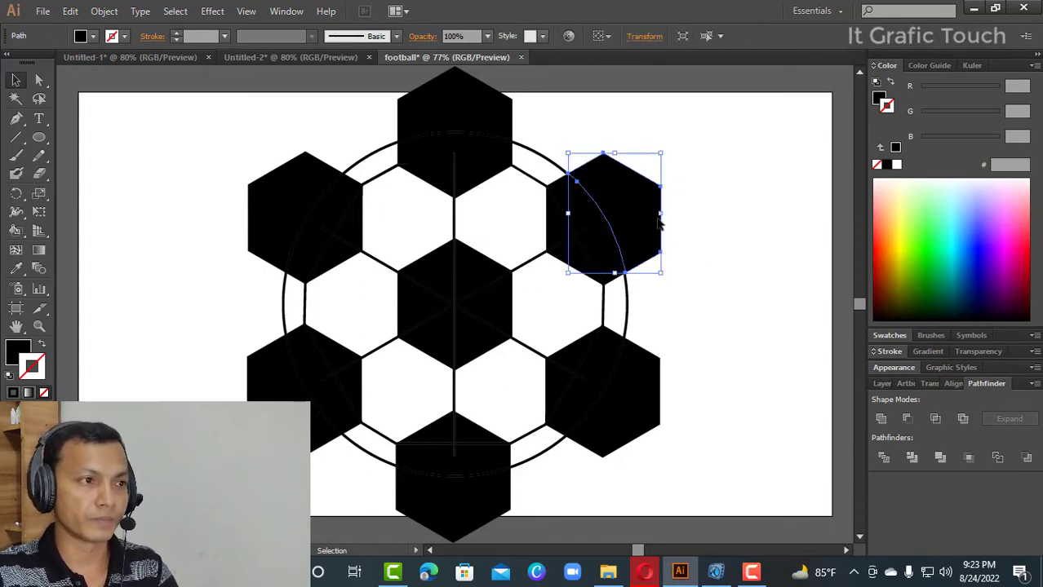
{"action": "key", "text": "Delete"}
- Delete the parts of the other five outer hexagons that extend beyond the circle
{"action": "left_click", "coordinate": [295, 190]}
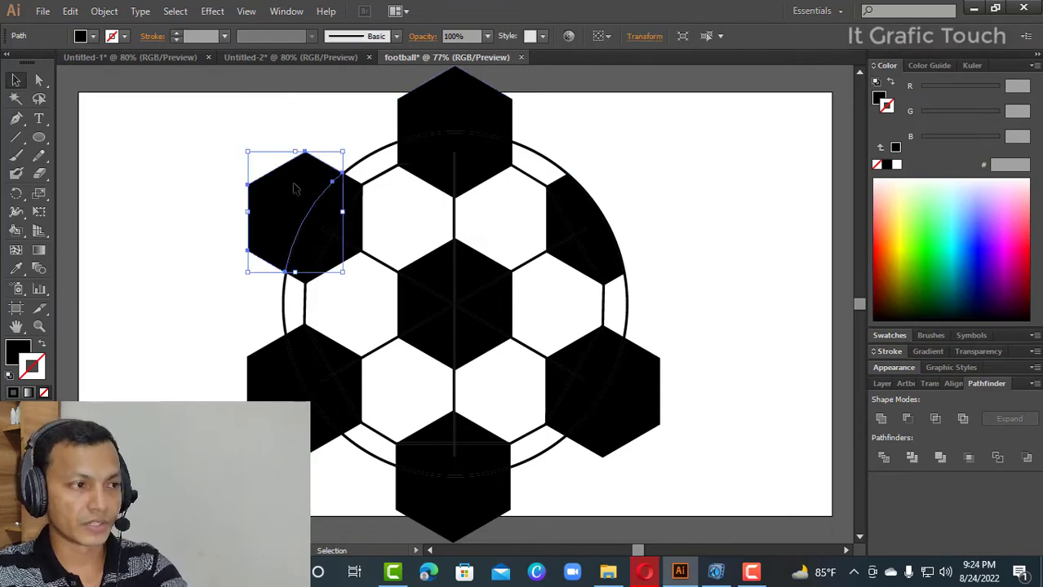
{"action": "key", "text": "Delete"}
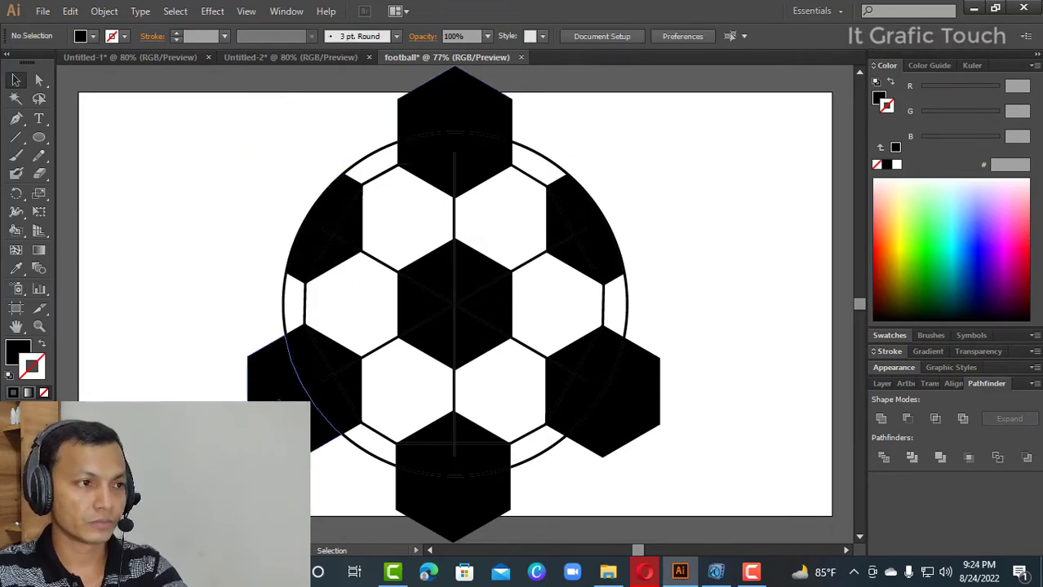
{"action": "left_click", "coordinate": [295, 367]}
{"action": "key", "text": "Delete"}
{"action": "left_click", "coordinate": [454, 114]}
{"action": "key", "text": "Delete"}
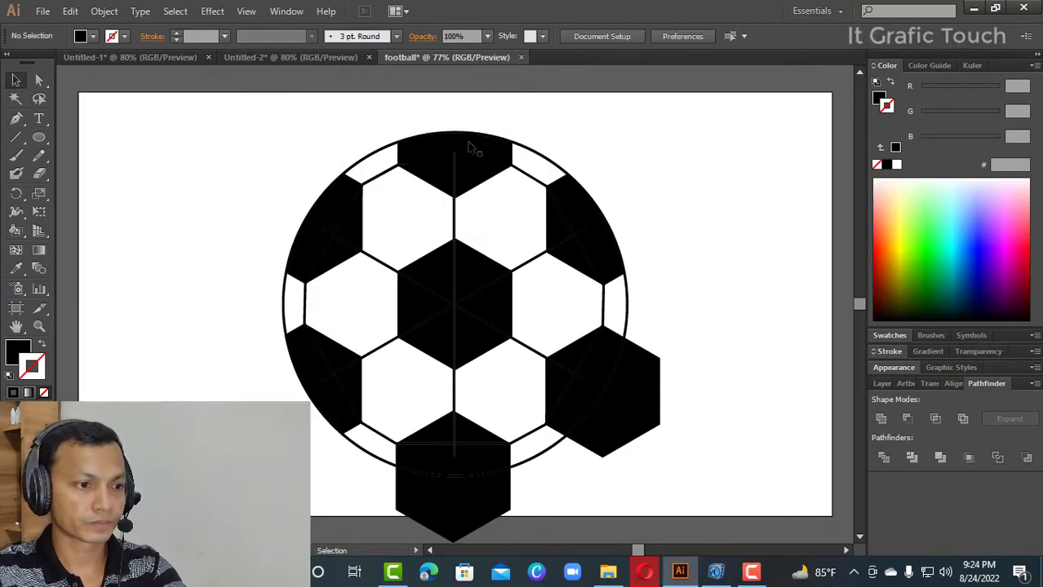
{"action": "left_click", "coordinate": [640, 430]}
{"action": "key", "text": "Delete"}
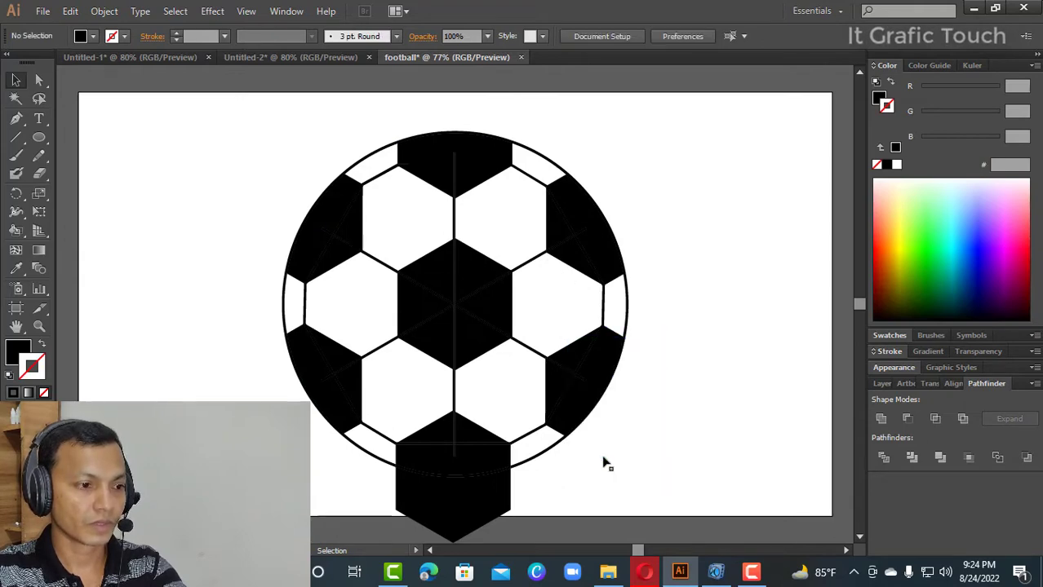
{"action": "left_click", "coordinate": [504, 510]}
{"action": "key", "text": "Delete"}
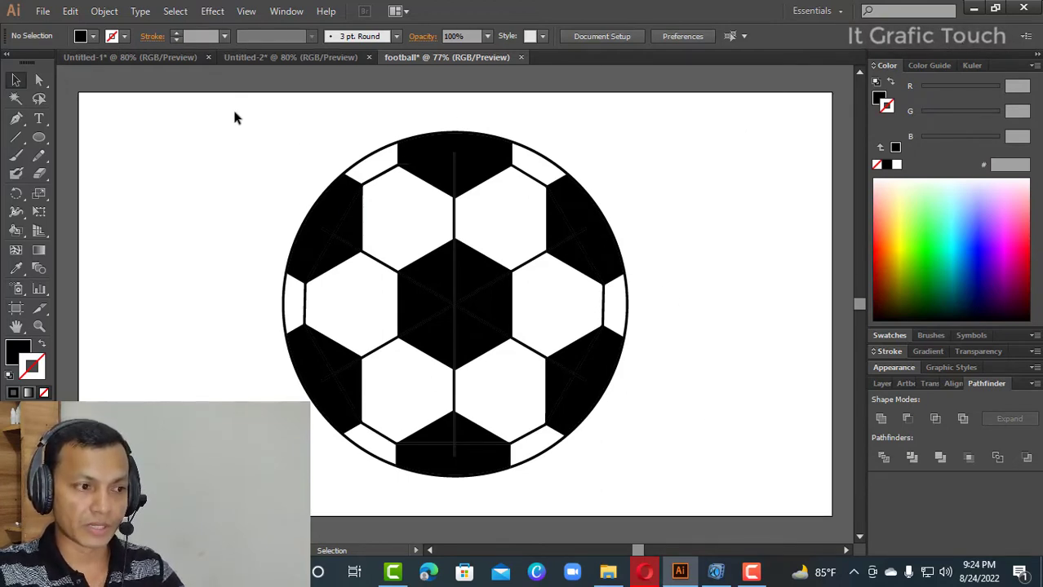
- Select all the trimmed football pieces and run Expand on them
{"action": "left_click_drag", "start_coordinate": [235, 116], "coordinate": [652, 487]}
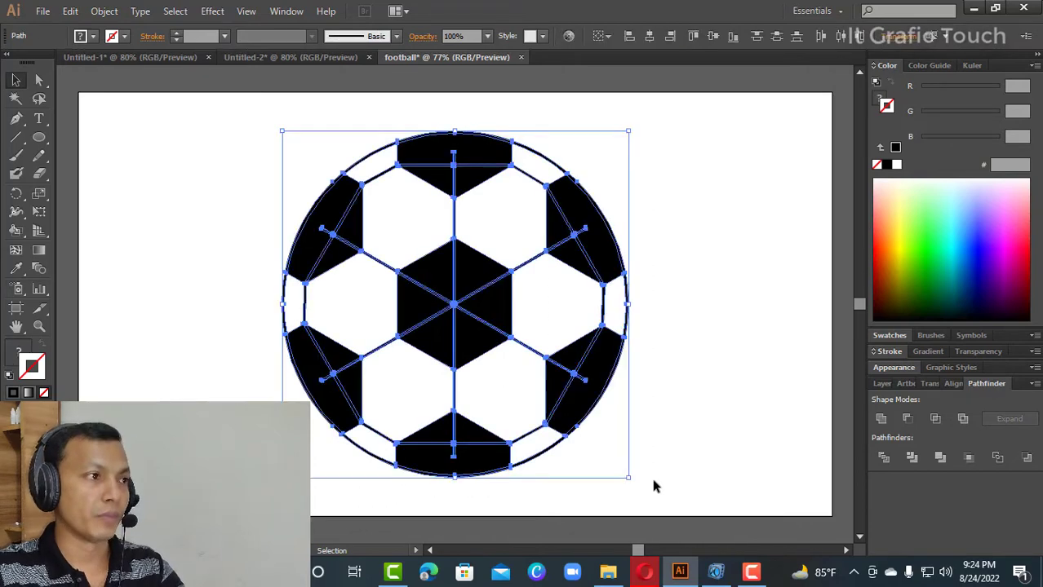
{"action": "left_click", "coordinate": [106, 12]}
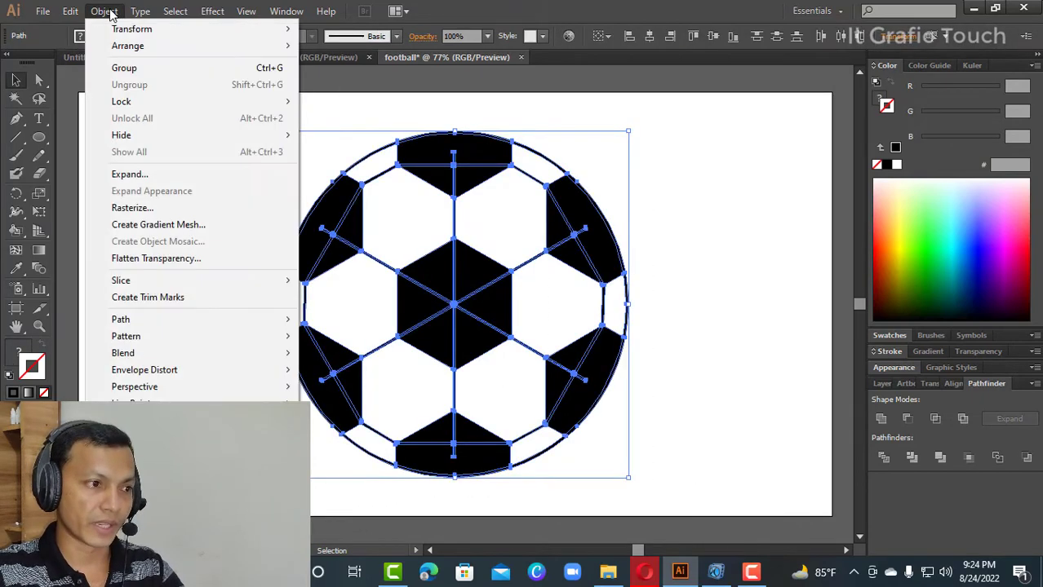
{"action": "left_click", "coordinate": [139, 176]}
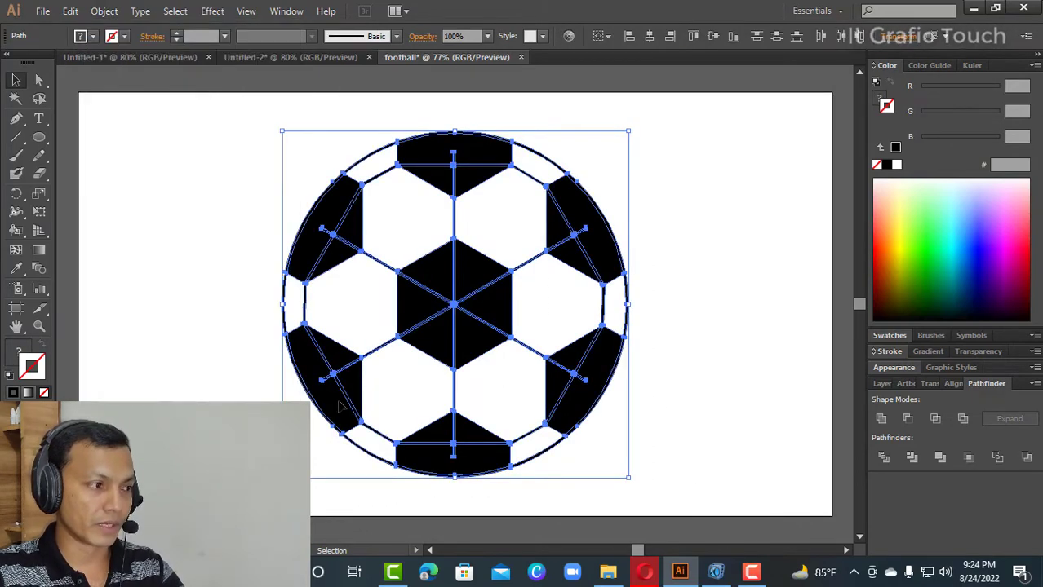
{"action": "left_click", "coordinate": [139, 173]}
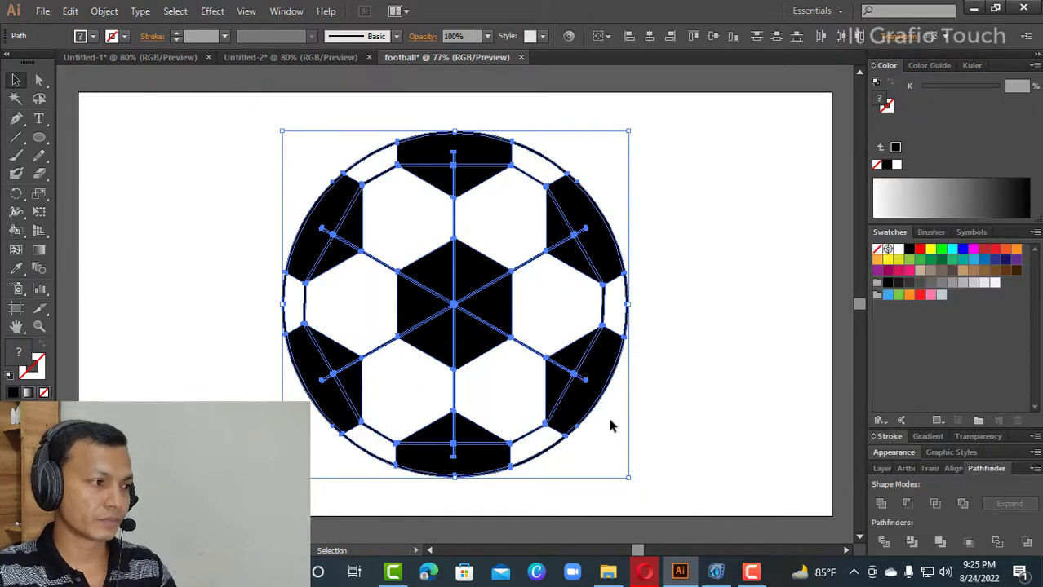
- Set the fill of the selected football pieces to black (000000) and deselect them
{"action": "double_click", "coordinate": [15, 359]}
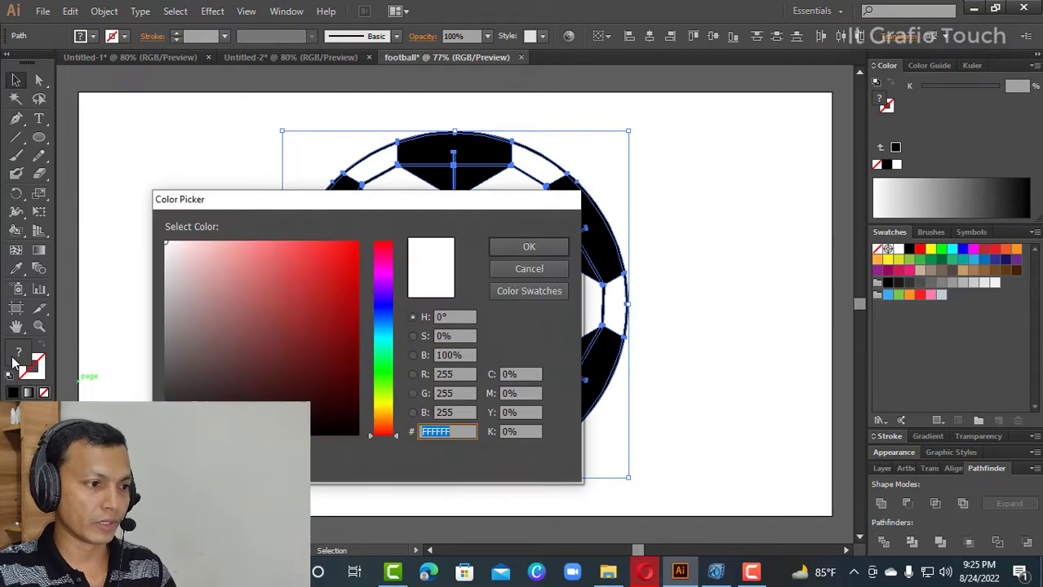
{"action": "type", "text": "000000"}
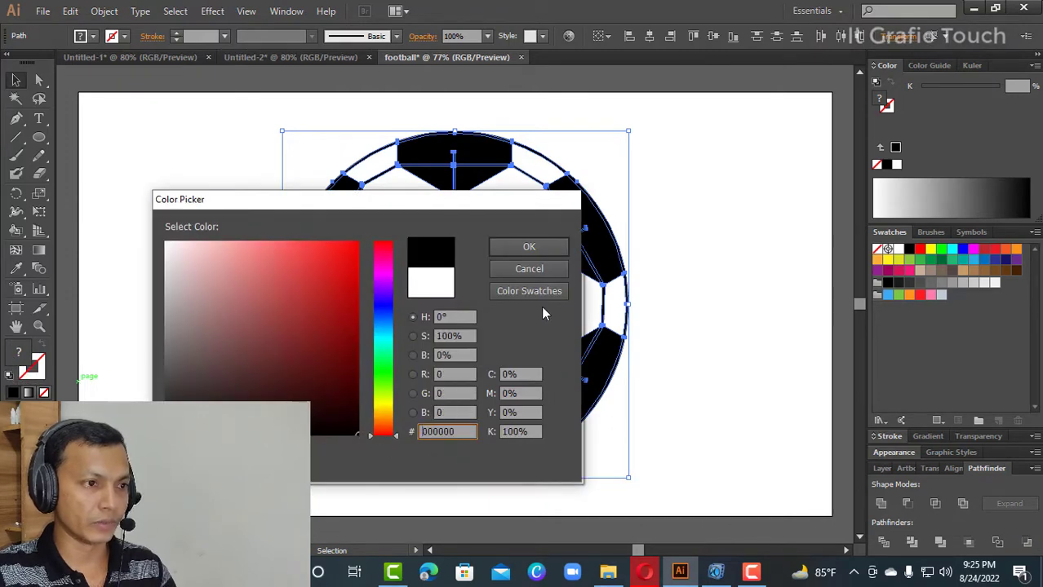
{"action": "left_click", "coordinate": [529, 247]}
{"action": "left_click", "coordinate": [694, 236]}
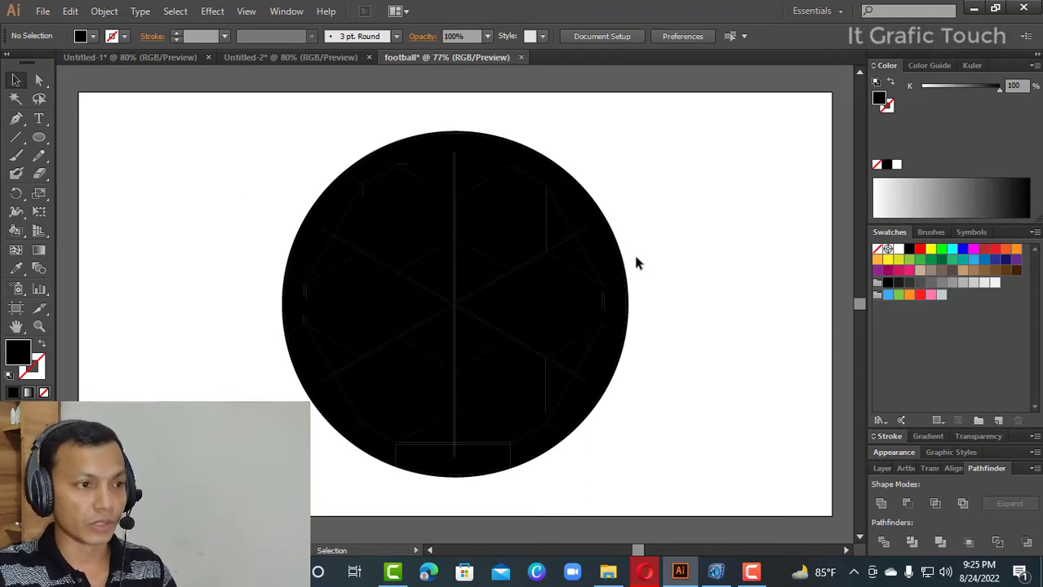
- Fill the hexagons around the centre: upper-right in red (FF0000), upper-left in green (00FF00) and left in dark red (C1272D)
{"action": "left_click", "coordinate": [540, 225]}
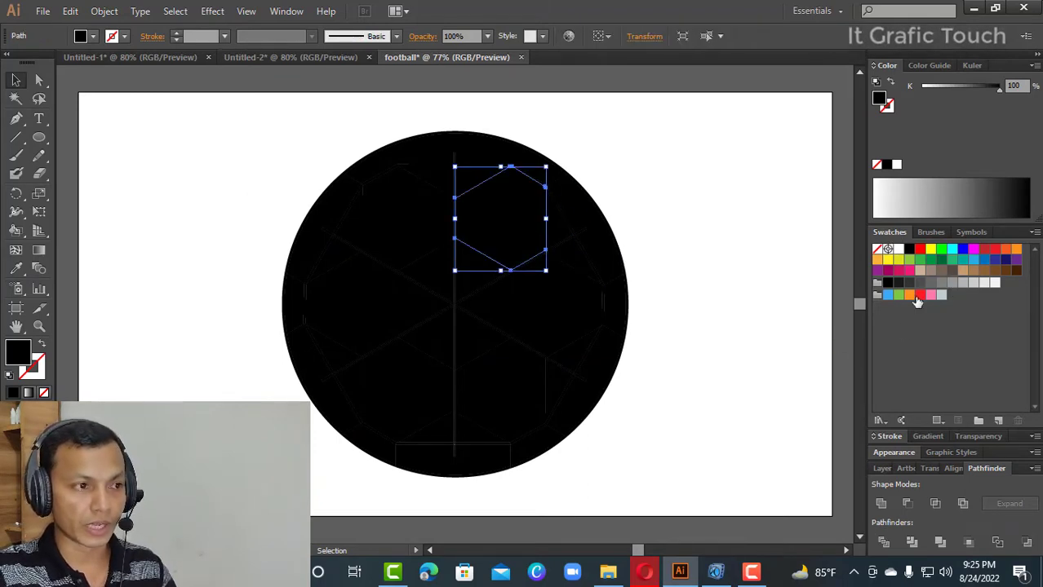
{"action": "left_click", "coordinate": [920, 248]}
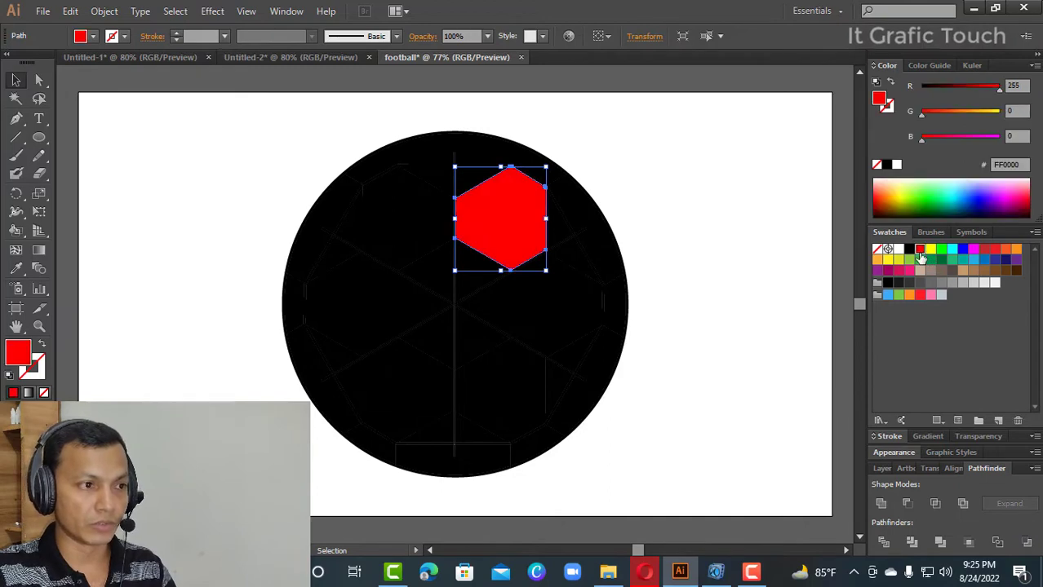
{"action": "left_click", "coordinate": [392, 239]}
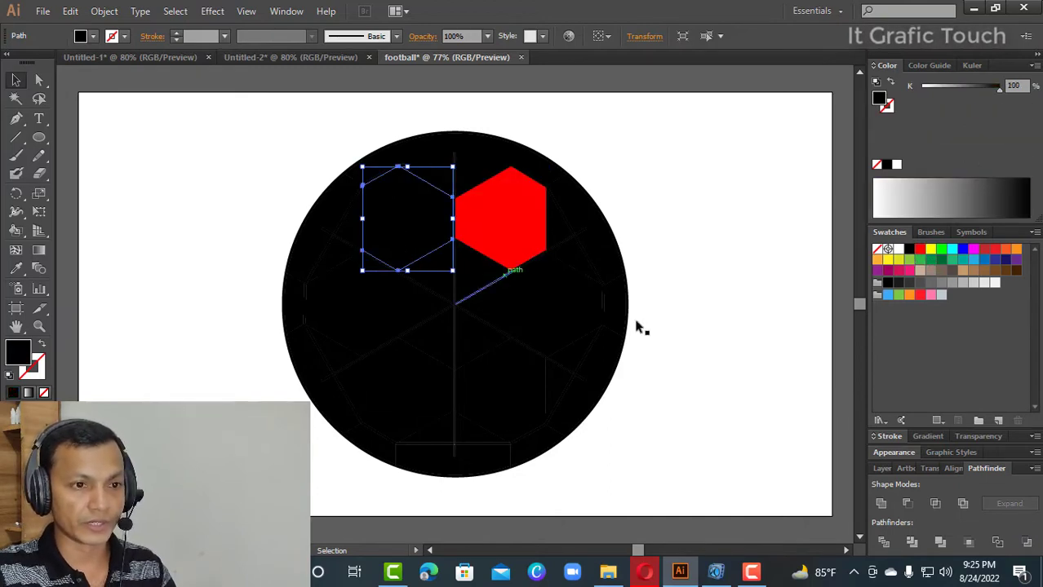
{"action": "left_click", "coordinate": [941, 248]}
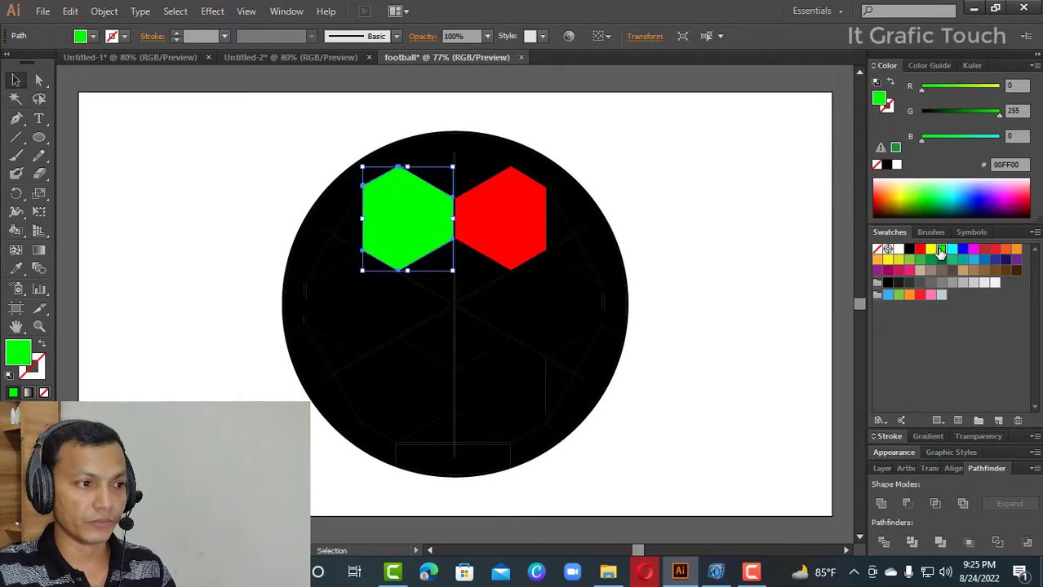
{"action": "left_click", "coordinate": [385, 330]}
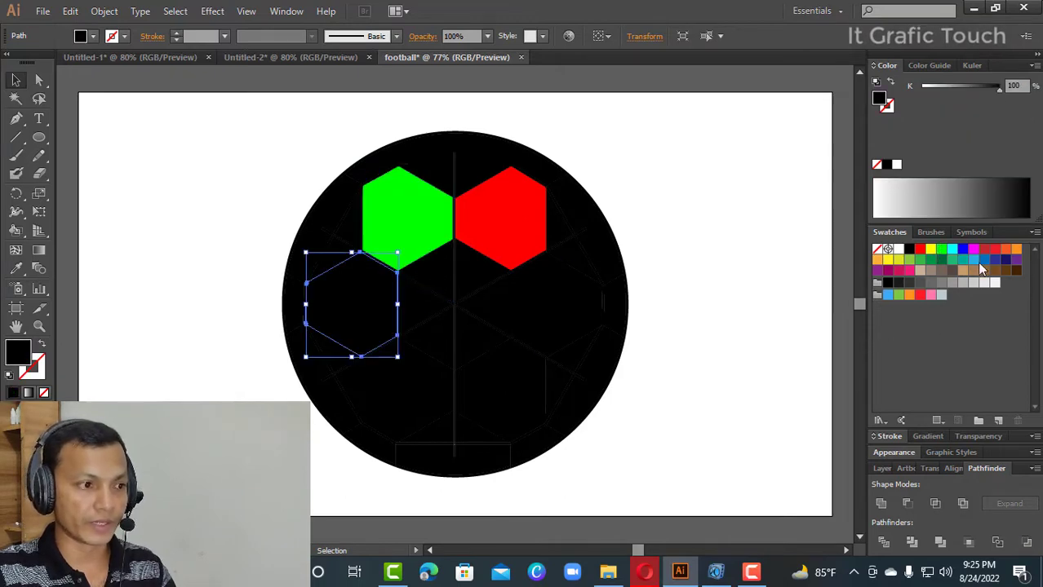
{"action": "left_click", "coordinate": [984, 251]}
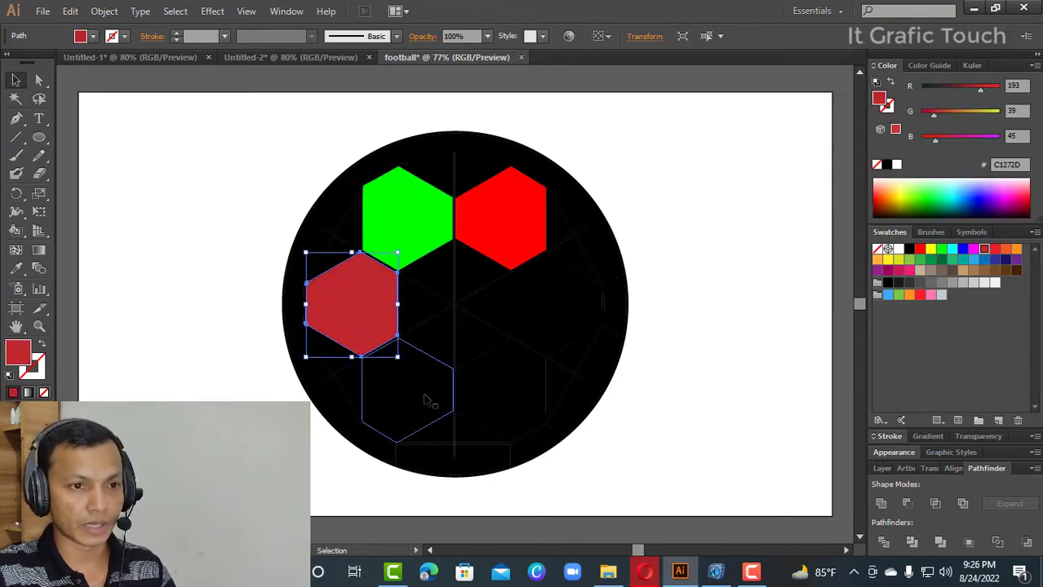
- Fill the lower-left hexagon yellow, the lower-right one teal green and the right one magenta (FF00FF), and deselect
{"action": "left_click", "coordinate": [424, 400]}
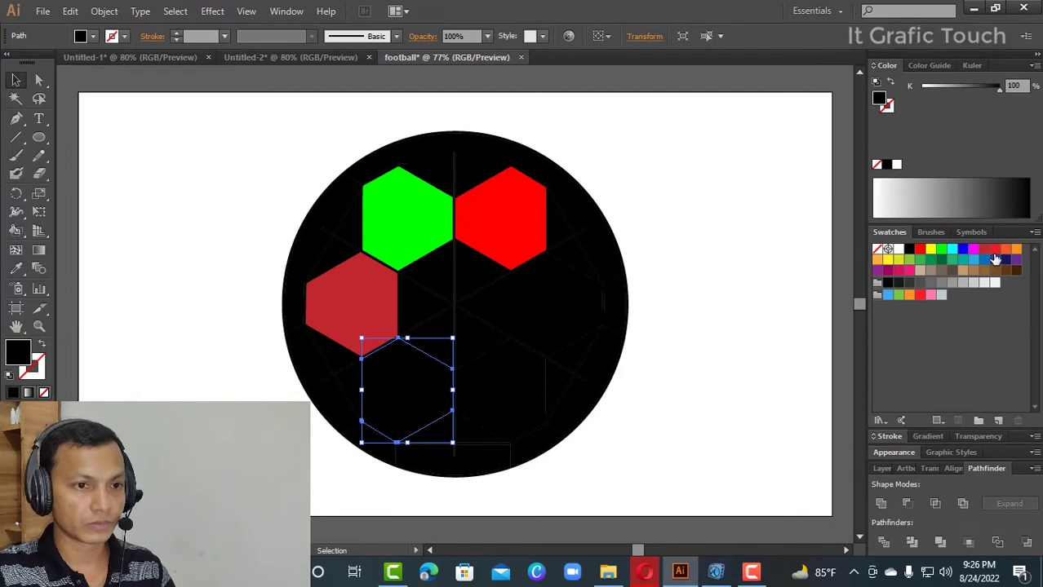
{"action": "left_click", "coordinate": [510, 393]}
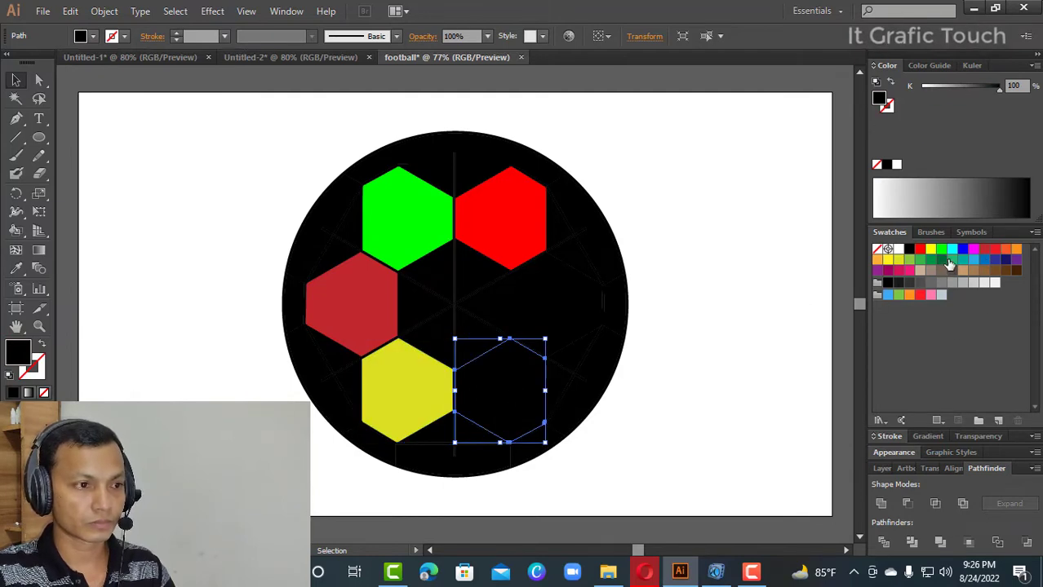
{"action": "left_click", "coordinate": [951, 260]}
{"action": "left_click", "coordinate": [571, 329]}
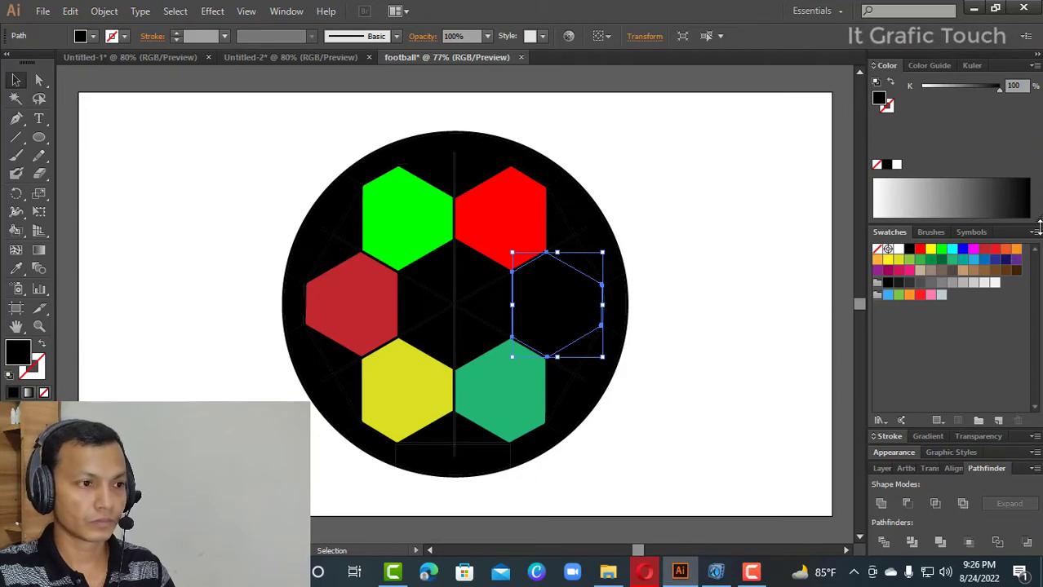
{"action": "left_click", "coordinate": [973, 251]}
{"action": "left_click", "coordinate": [703, 331]}
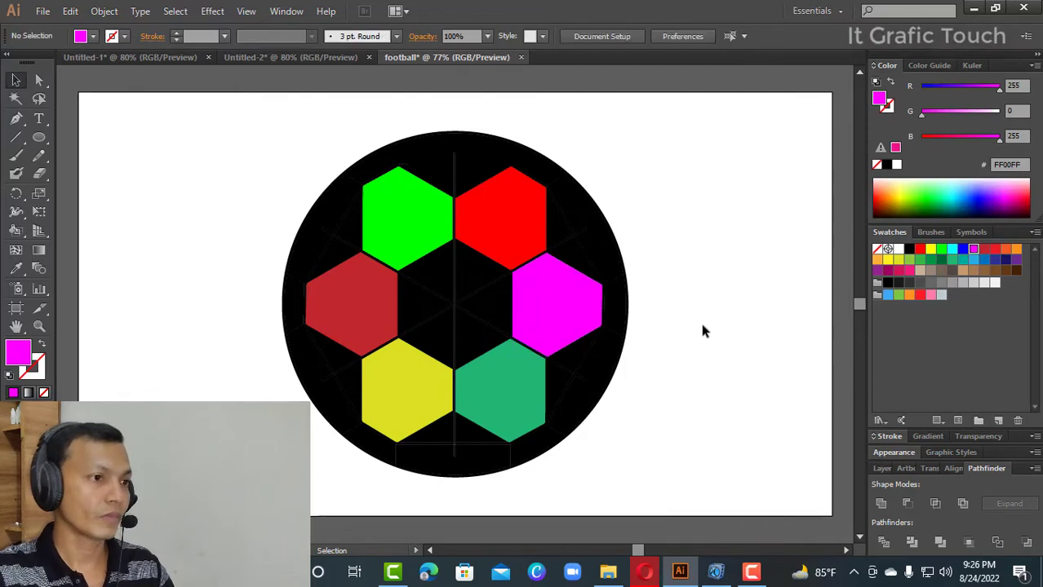
- Delete the black rim piece above the green hexagon at the circle's edge and deselect
{"action": "double_click", "coordinate": [378, 169]}
{"action": "key", "text": "Delete"}
{"action": "double_click", "coordinate": [768, 235]}
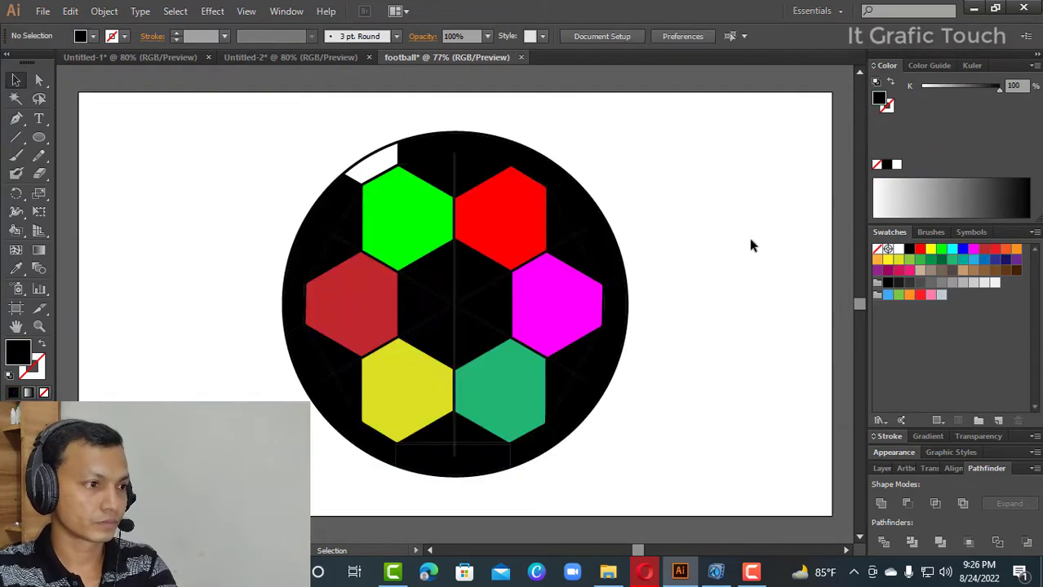
- Delete the remaining five black rim pieces outside the dark red, yellow, teal, magenta and red hexagons
{"action": "left_click", "coordinate": [292, 308]}
{"action": "key", "text": "Delete"}
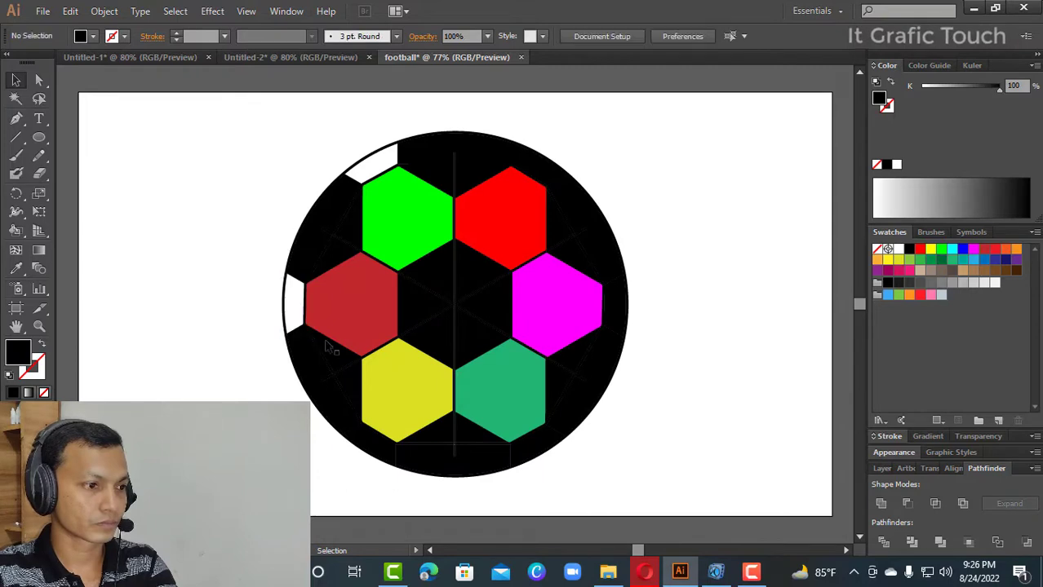
{"action": "left_click", "coordinate": [365, 445]}
{"action": "key", "text": "Delete"}
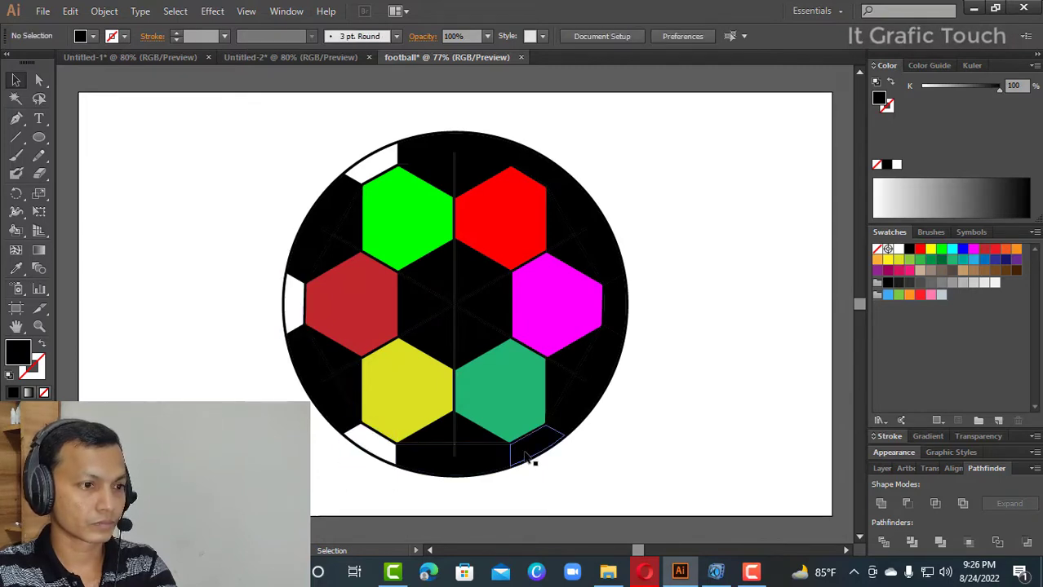
{"action": "left_click", "coordinate": [535, 457]}
{"action": "key", "text": "Delete"}
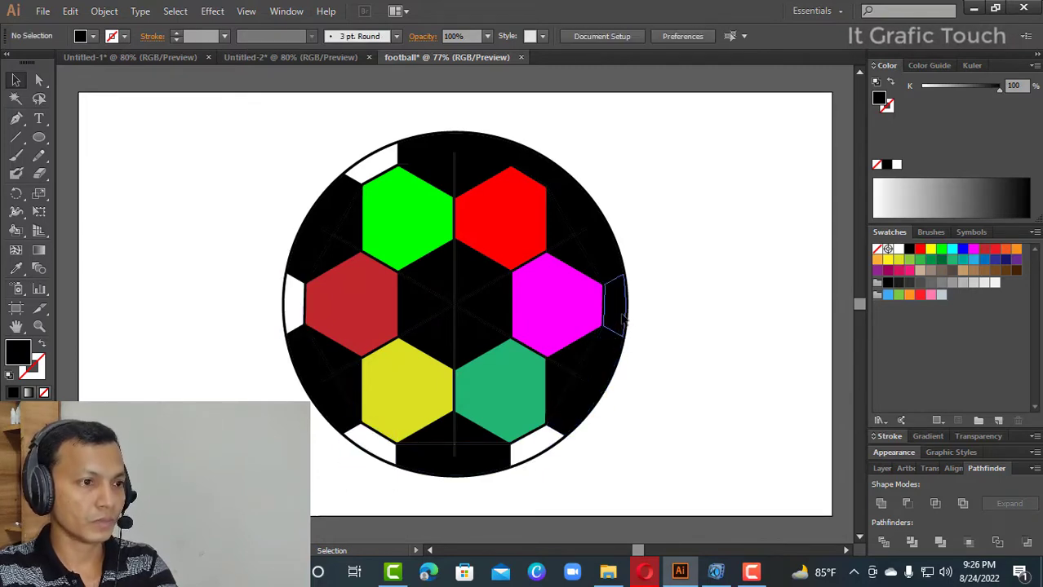
{"action": "left_click", "coordinate": [625, 320]}
{"action": "key", "text": "Delete"}
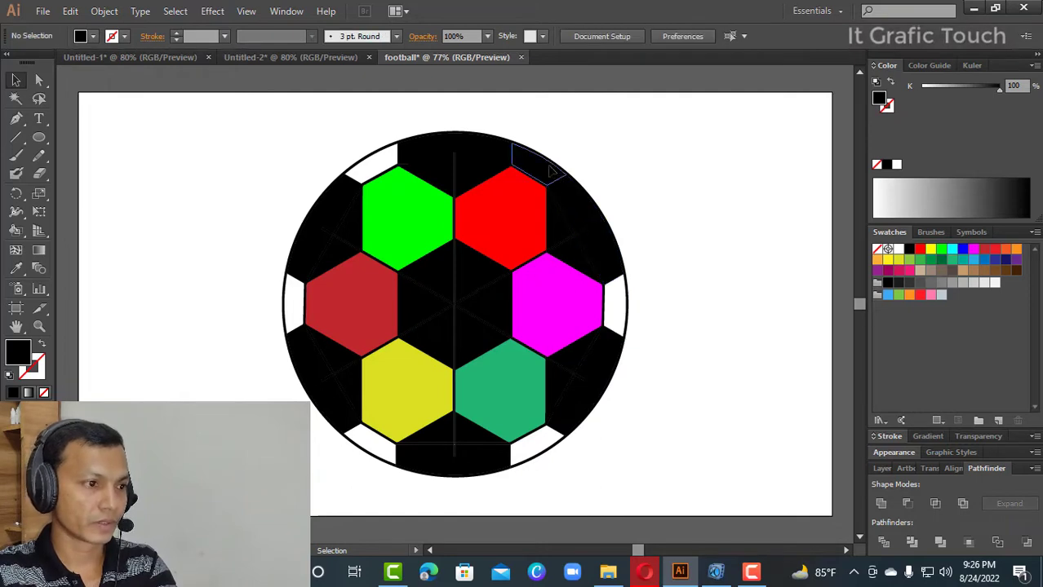
{"action": "left_click", "coordinate": [550, 169]}
{"action": "key", "text": "Delete"}
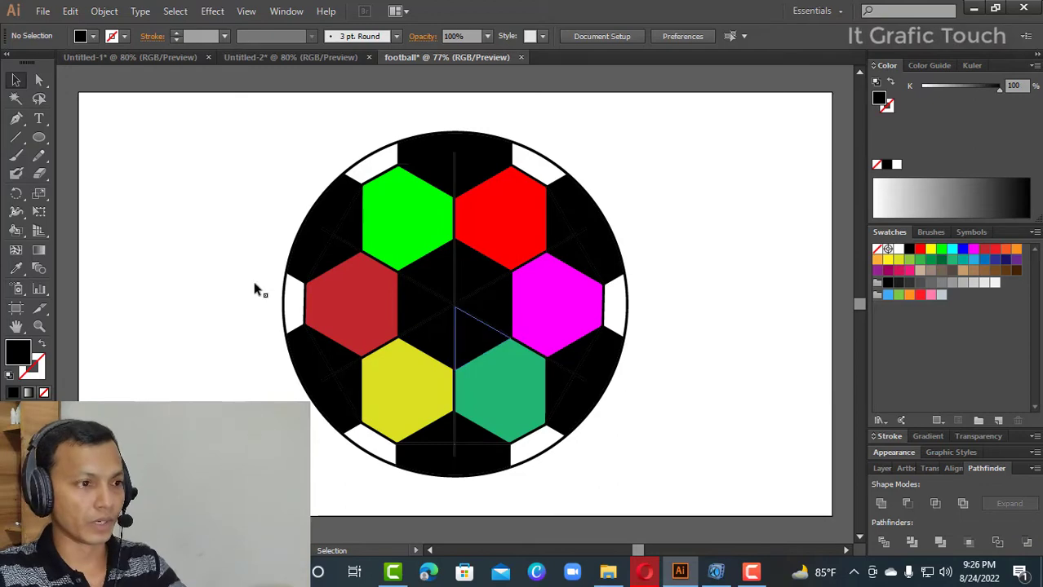
- Select all of the football artwork and group it
{"action": "left_click_drag", "start_coordinate": [222, 125], "coordinate": [646, 495]}
{"action": "right_click", "coordinate": [502, 257]}
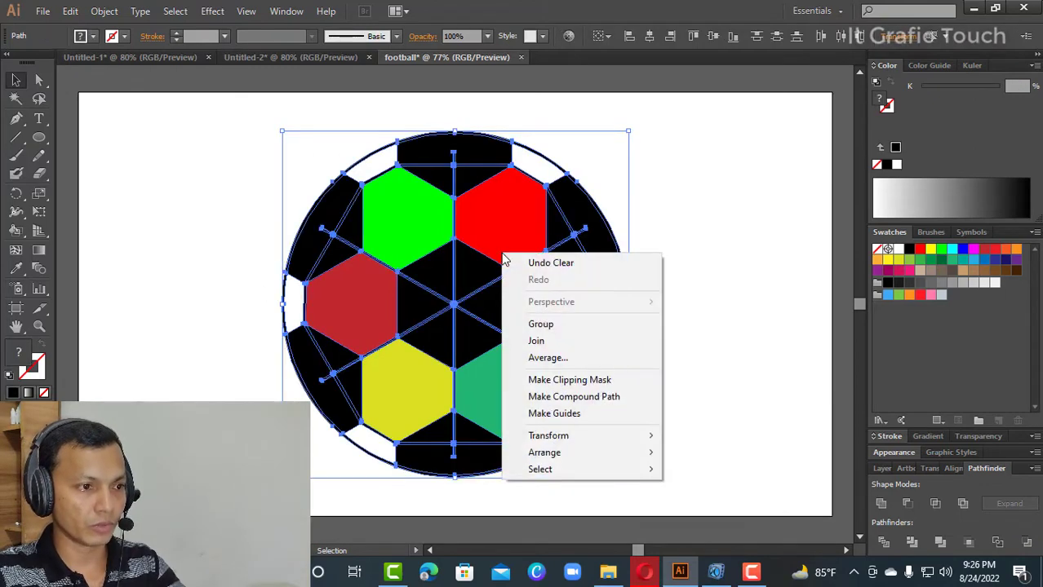
{"action": "left_click", "coordinate": [550, 324]}
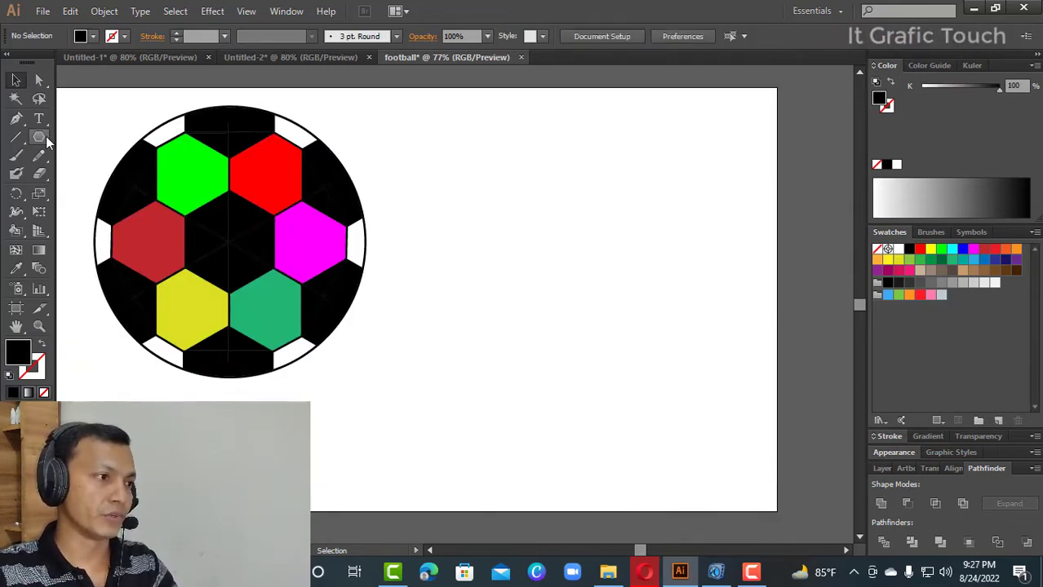
- Draw a wide, flat black ellipse in the empty area beside the football and shift it slightly toward the ball
{"action": "left_click_drag", "start_coordinate": [42, 137], "coordinate": [76, 176]}
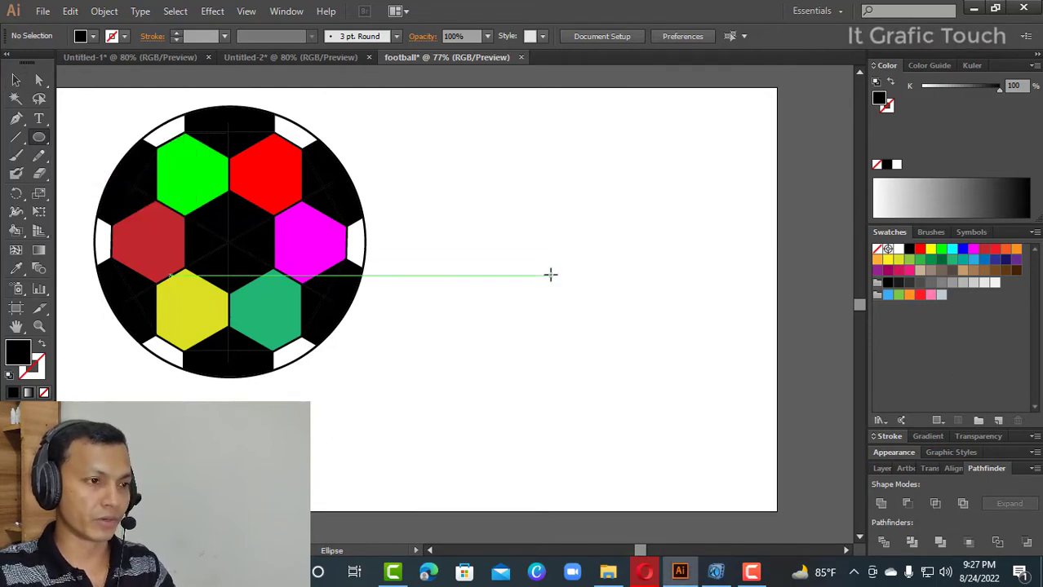
{"action": "left_click_drag", "start_coordinate": [549, 274], "coordinate": [675, 304]}
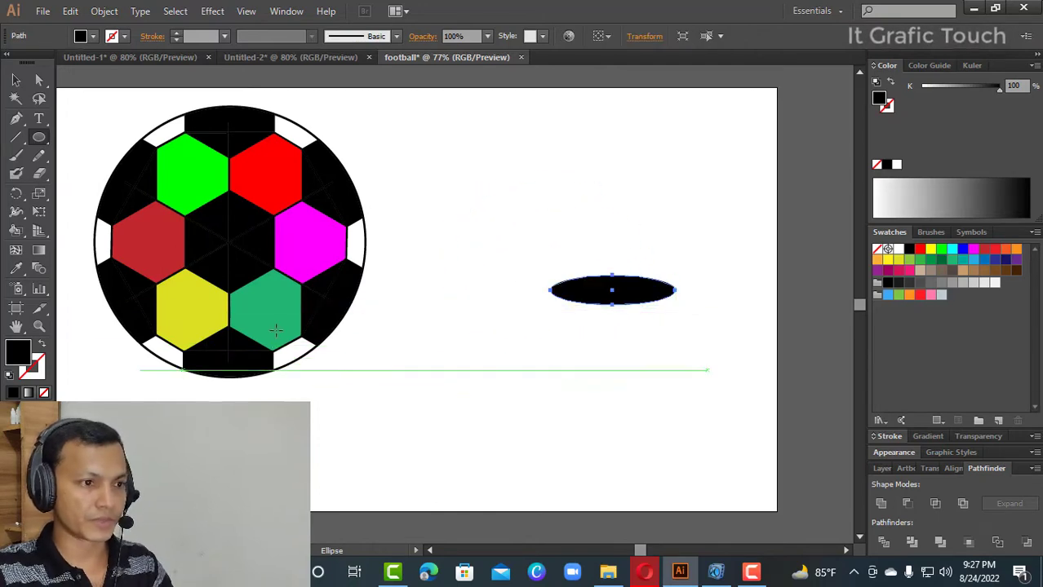
{"action": "left_click", "coordinate": [15, 83]}
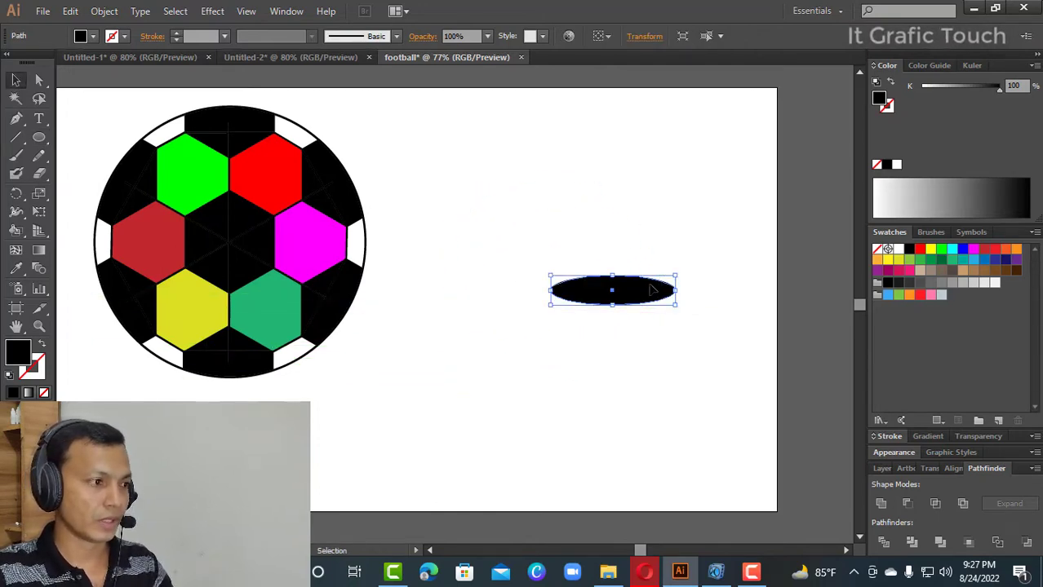
{"action": "left_click_drag", "start_coordinate": [661, 285], "coordinate": [588, 286]}
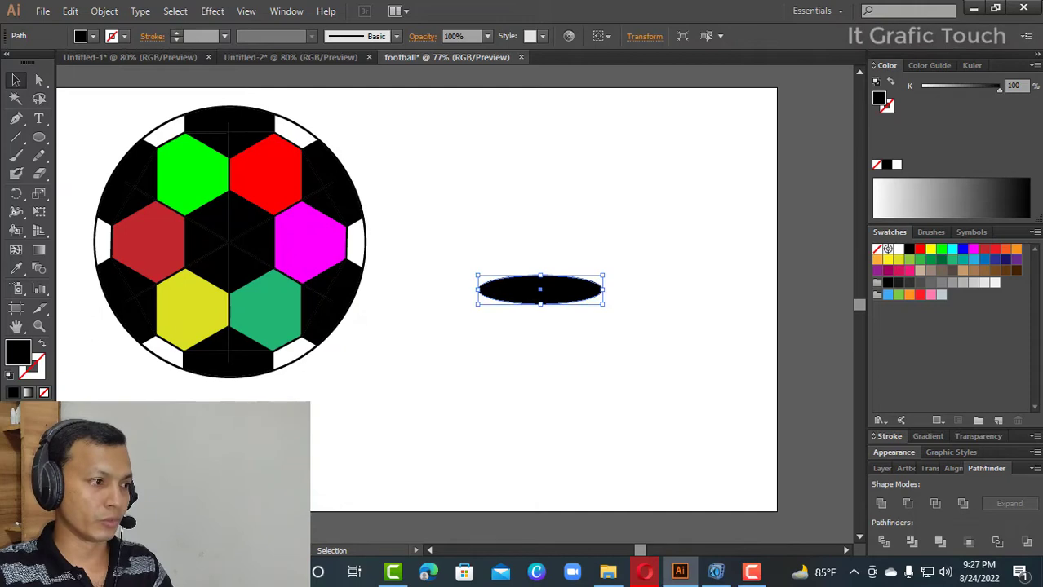
- Fill the ellipse with a linear gradient that has white end stops and a black stop at about 54% between them
{"action": "left_click", "coordinate": [28, 392]}
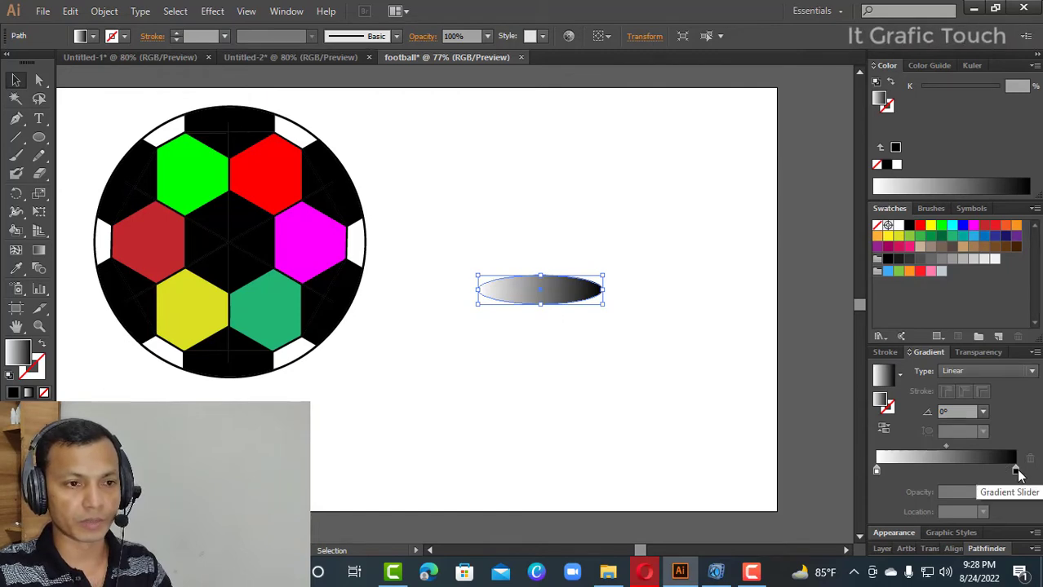
{"action": "double_click", "coordinate": [1016, 473]}
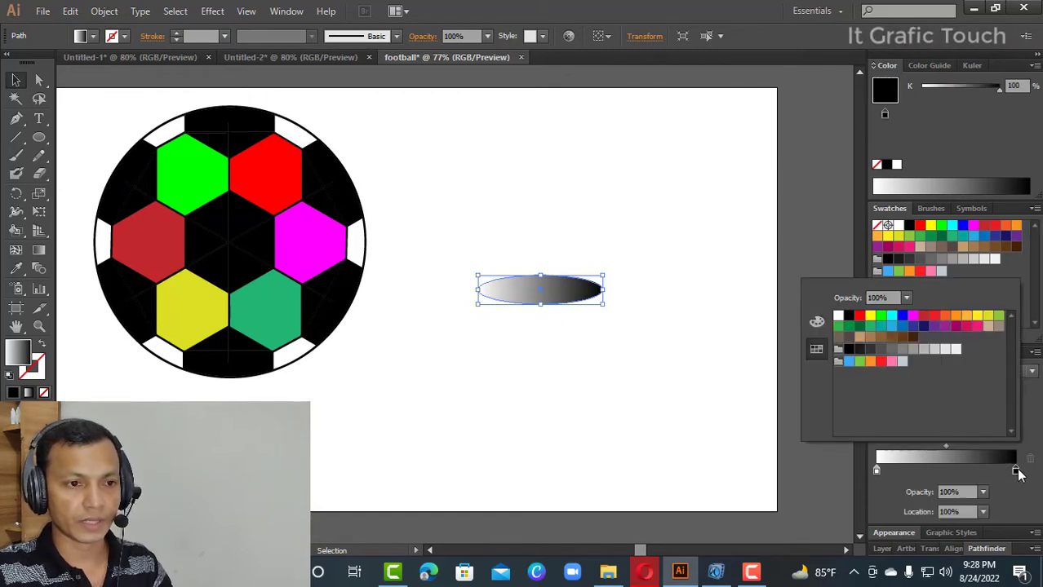
{"action": "left_click", "coordinate": [838, 316]}
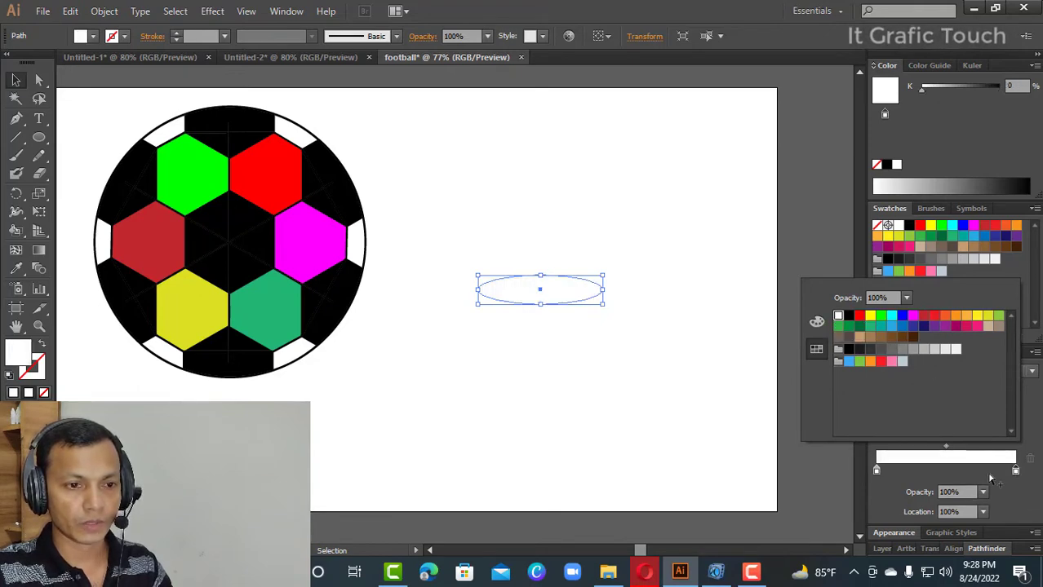
{"action": "left_click", "coordinate": [948, 473]}
{"action": "left_click", "coordinate": [950, 473]}
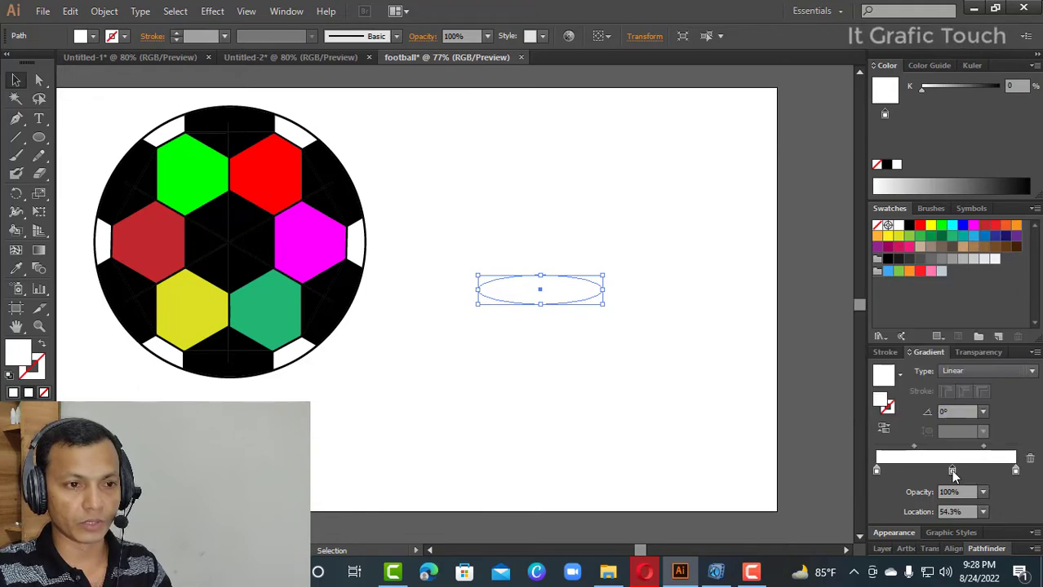
{"action": "double_click", "coordinate": [951, 472]}
{"action": "left_click", "coordinate": [849, 316]}
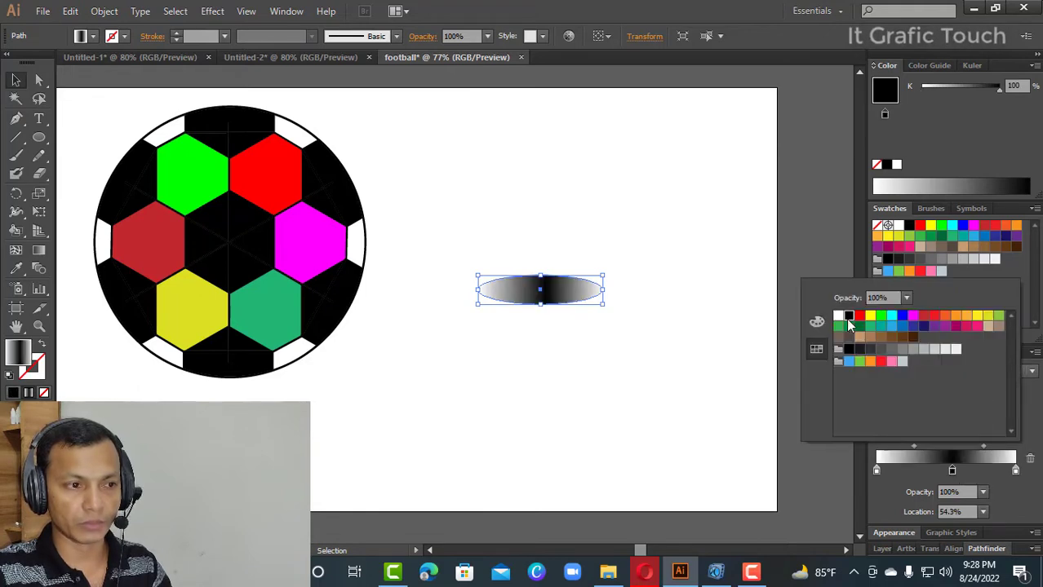
- Set the black gradient stop's opacity to 60% and adjust the midpoint between the first white stop and it to about 52%
{"action": "double_click", "coordinate": [953, 473]}
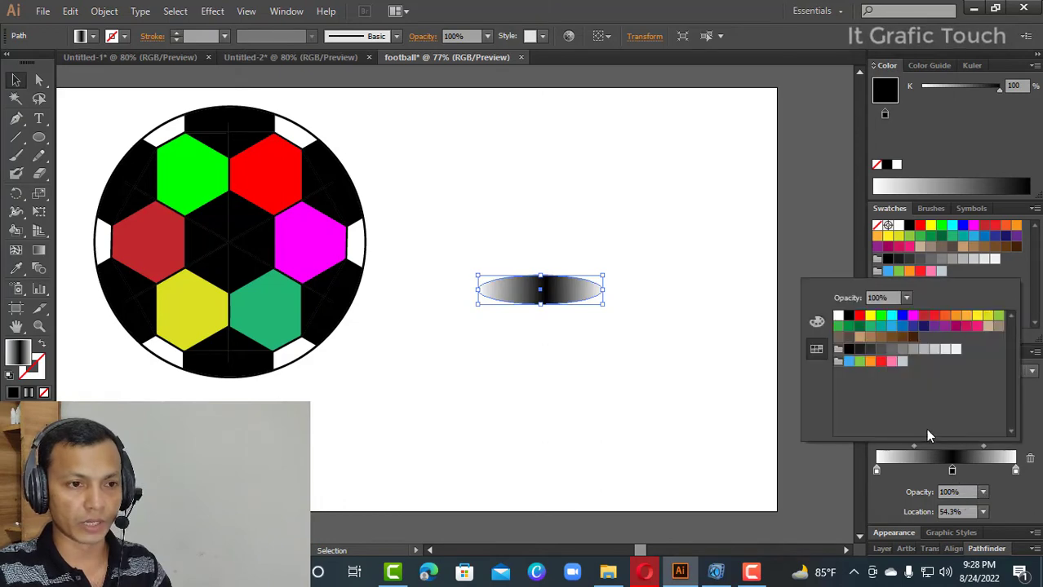
{"action": "left_click", "coordinate": [907, 300]}
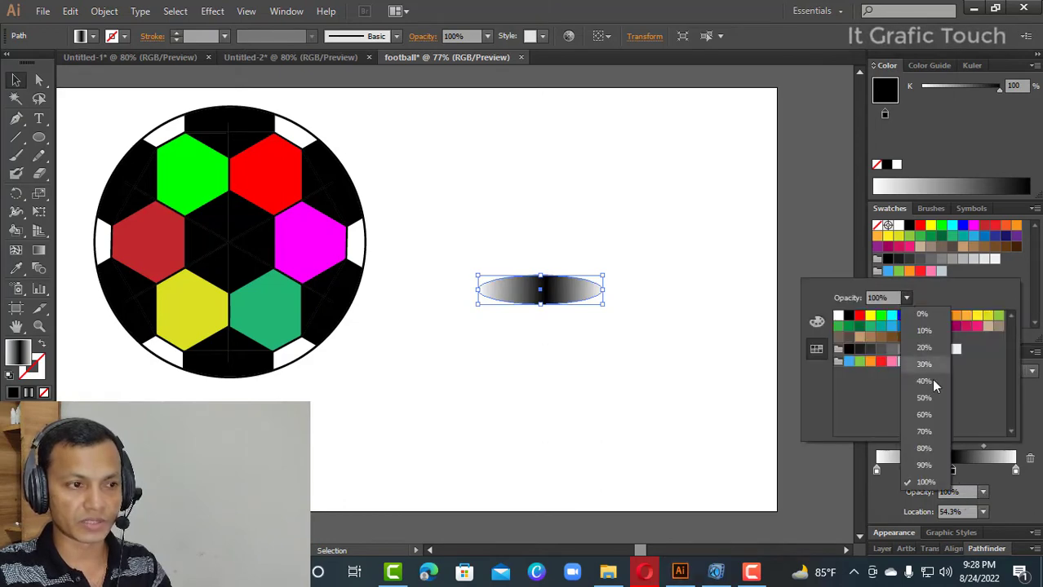
{"action": "left_click", "coordinate": [928, 416]}
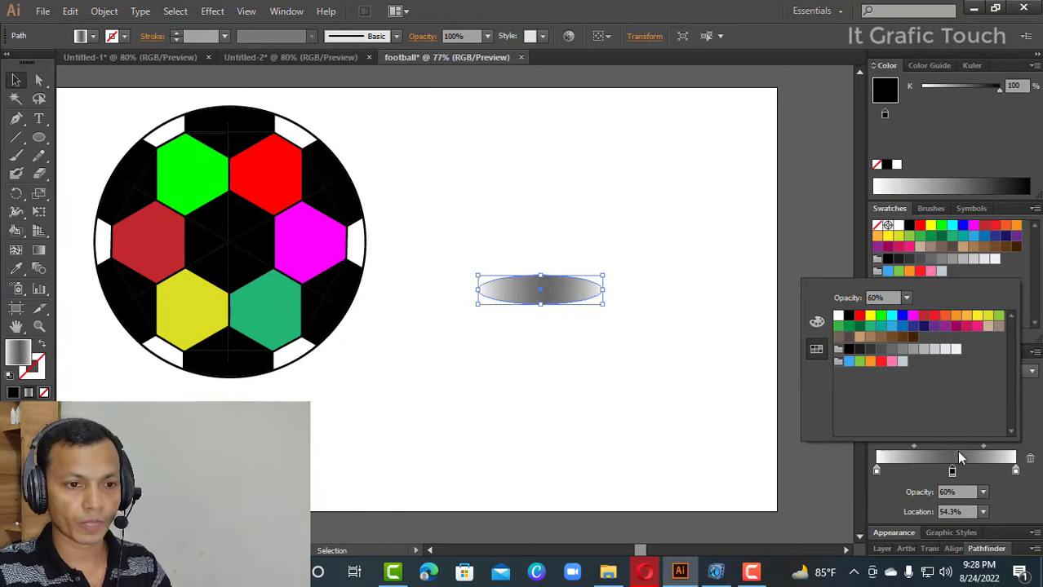
{"action": "left_click", "coordinate": [987, 452]}
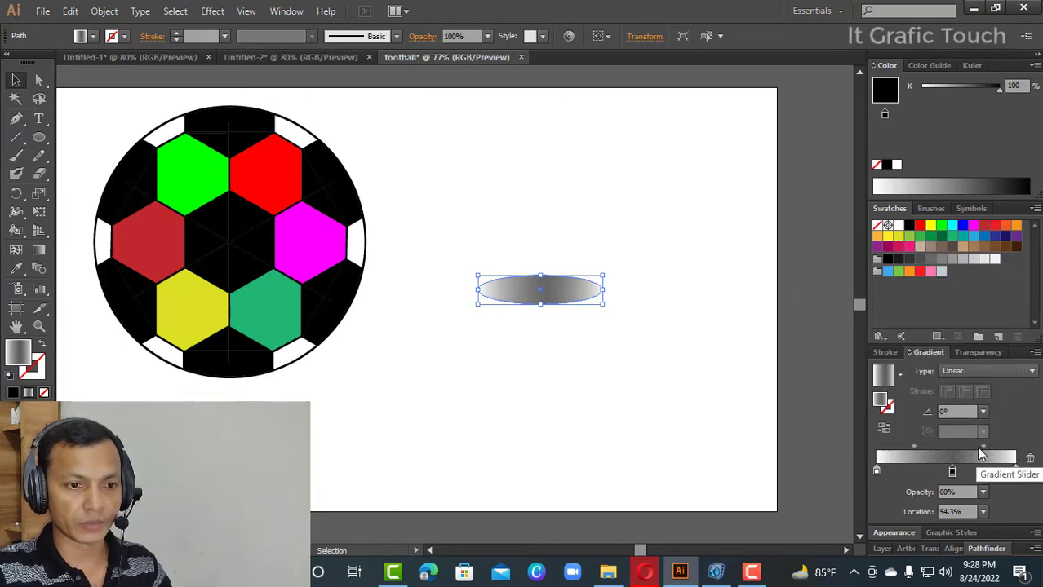
{"action": "left_click", "coordinate": [983, 446]}
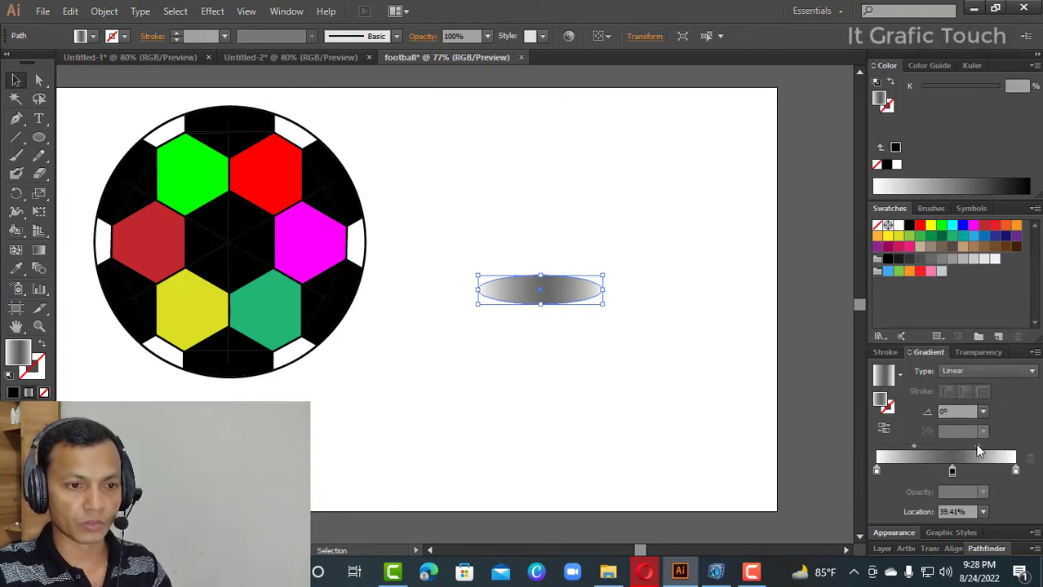
{"action": "left_click_drag", "start_coordinate": [913, 448], "coordinate": [922, 447]}
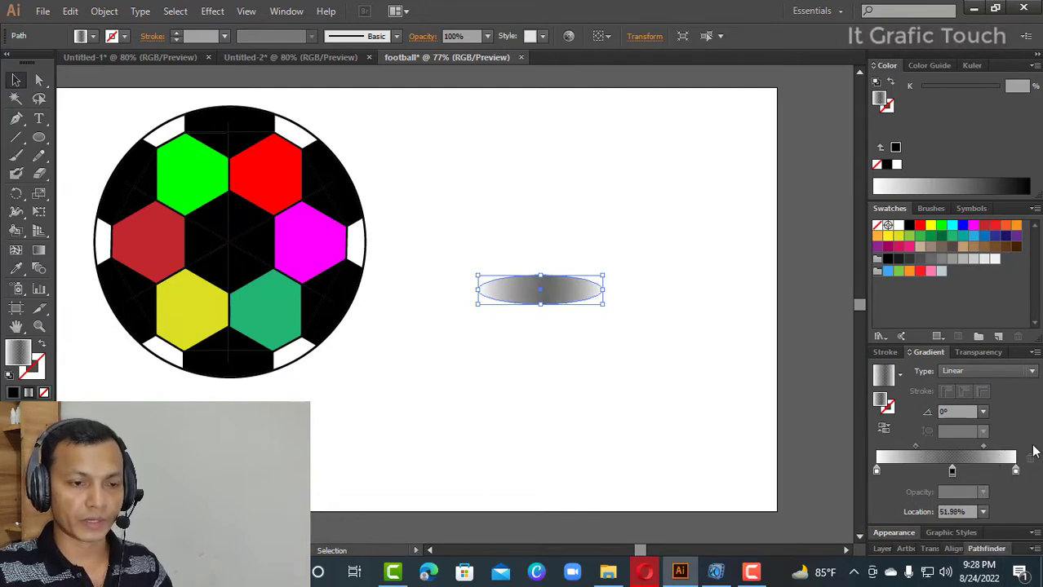
- Lower the ellipse's overall opacity, trying 50% and 70% before settling on 80%
{"action": "left_click", "coordinate": [985, 351]}
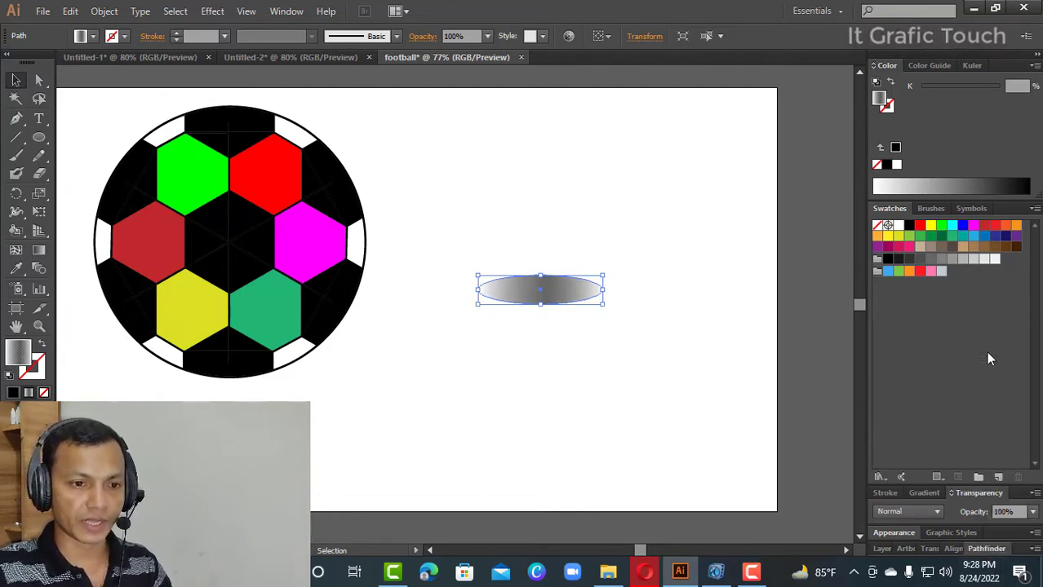
{"action": "left_click", "coordinate": [1032, 512]}
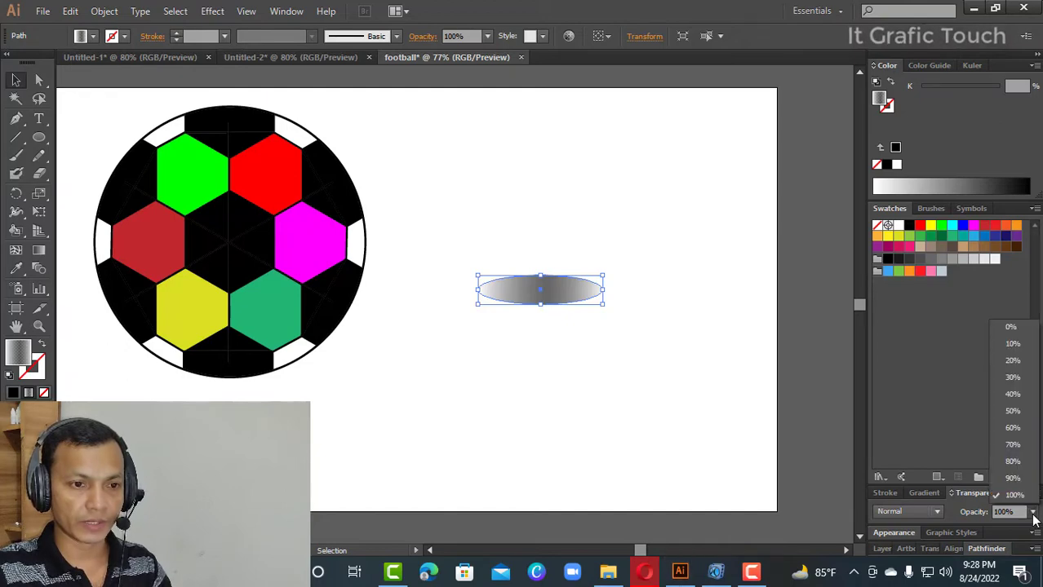
{"action": "left_click", "coordinate": [1016, 411]}
{"action": "left_click", "coordinate": [1033, 511]}
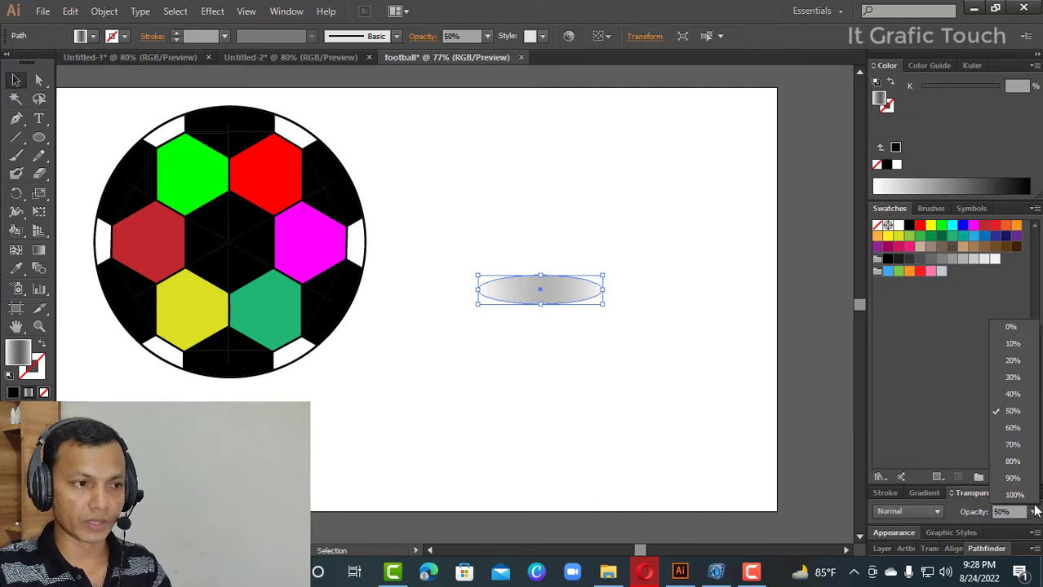
{"action": "left_click", "coordinate": [1016, 454]}
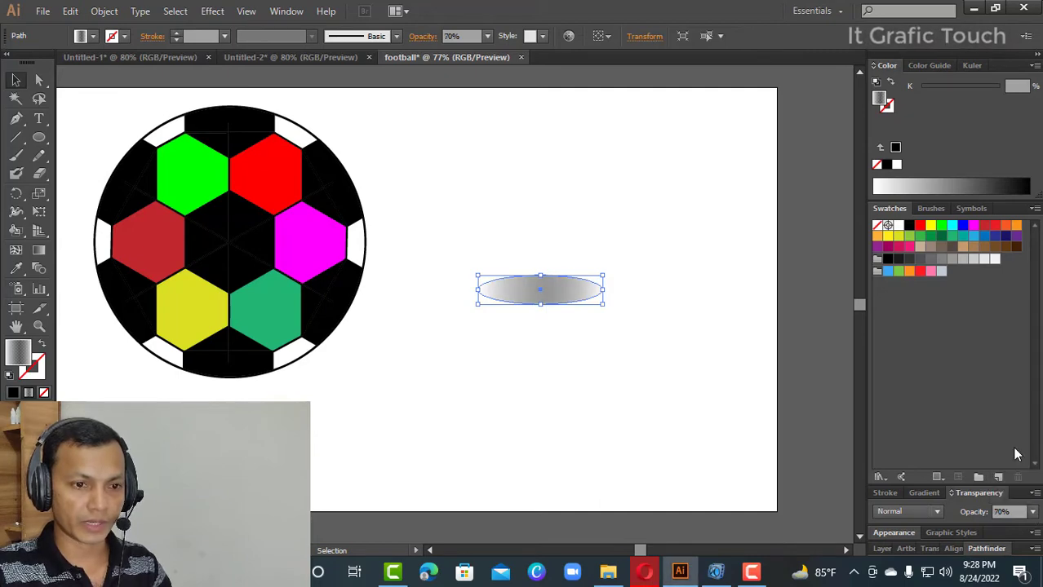
{"action": "left_click", "coordinate": [1031, 512]}
{"action": "left_click", "coordinate": [1012, 462]}
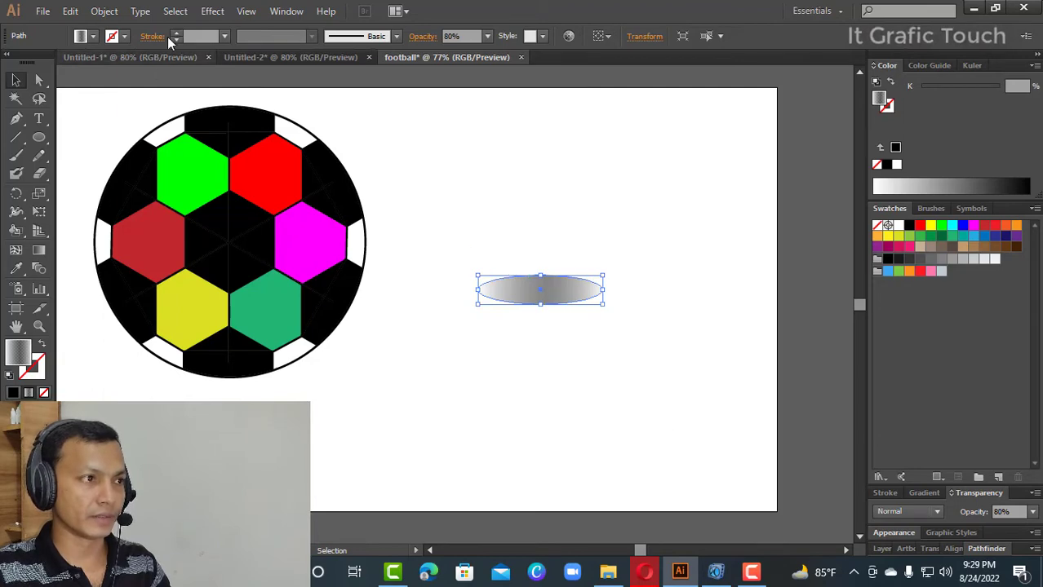
- Apply a Gaussian Blur with a 12-pixel radius to the ellipse, previewing it, and deselect
{"action": "left_click", "coordinate": [210, 13]}
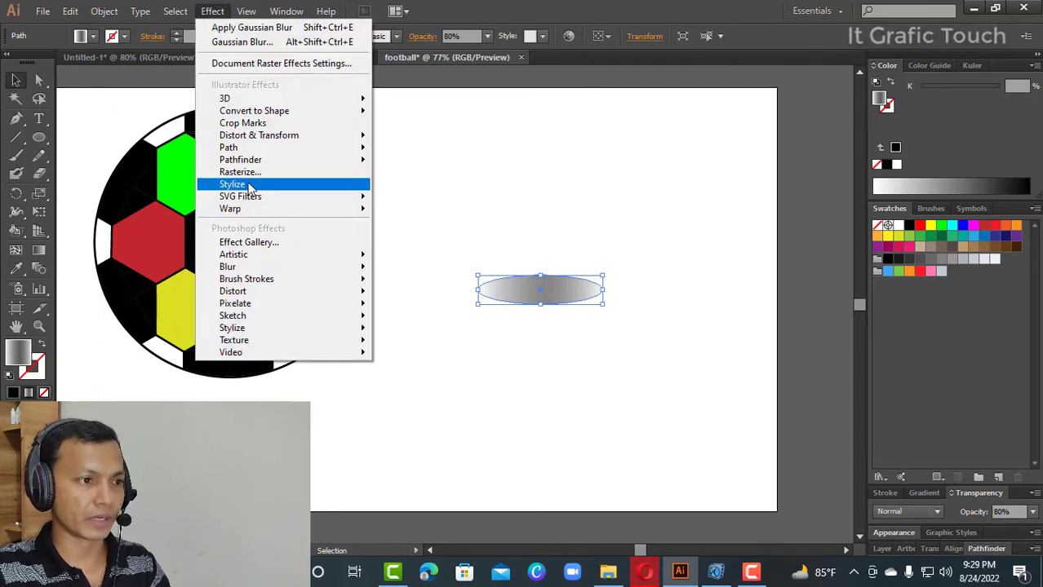
{"action": "mouse_move", "coordinate": [263, 267]}
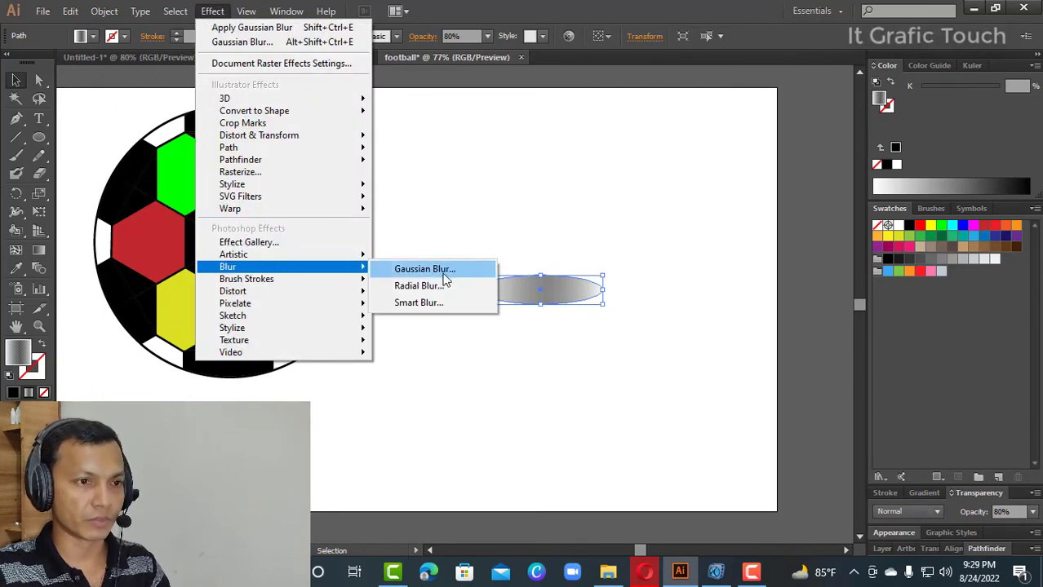
{"action": "left_click", "coordinate": [424, 269]}
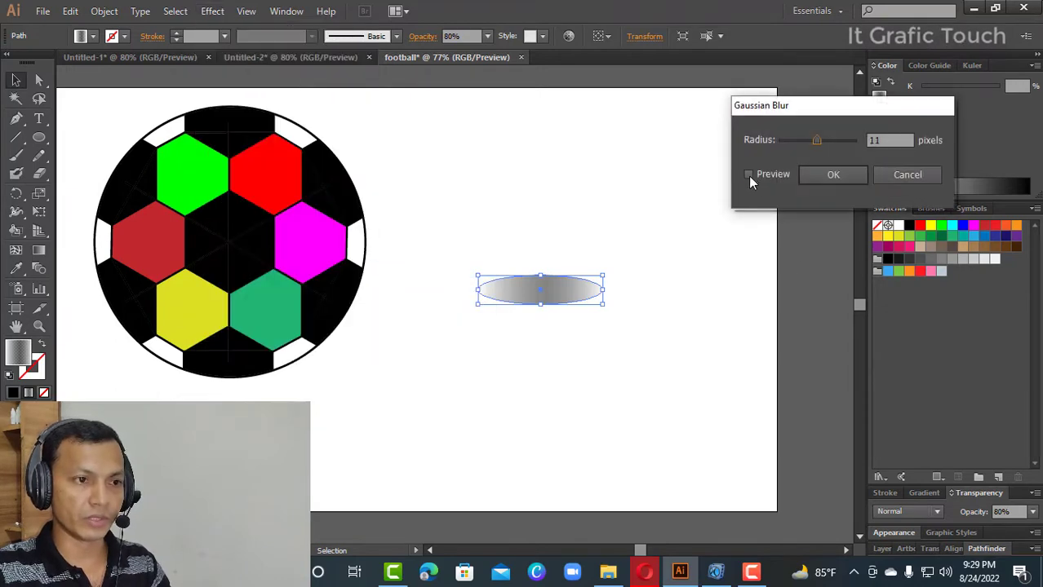
{"action": "left_click", "coordinate": [748, 174]}
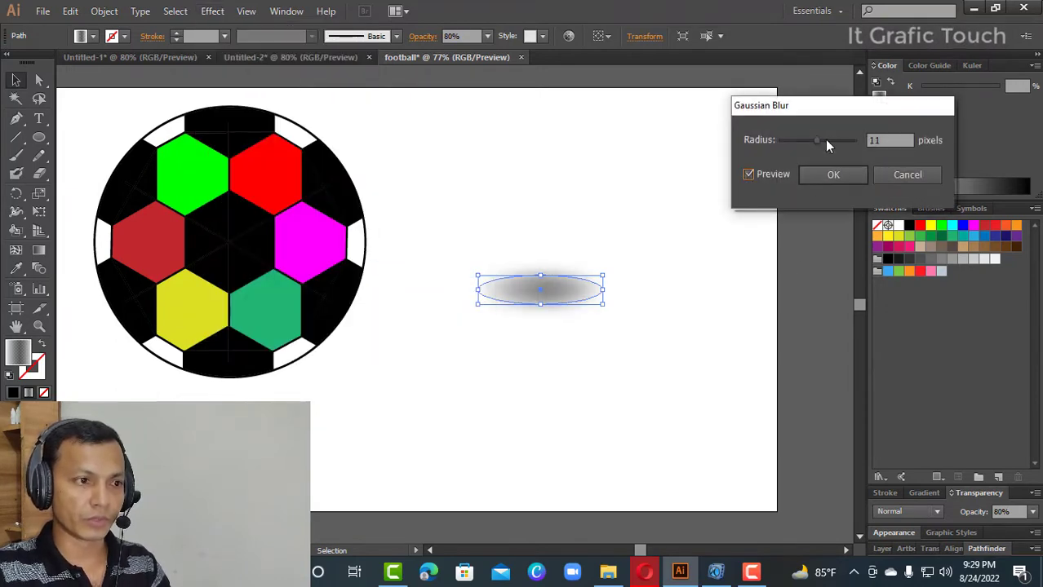
{"action": "left_click_drag", "start_coordinate": [817, 143], "coordinate": [820, 142]}
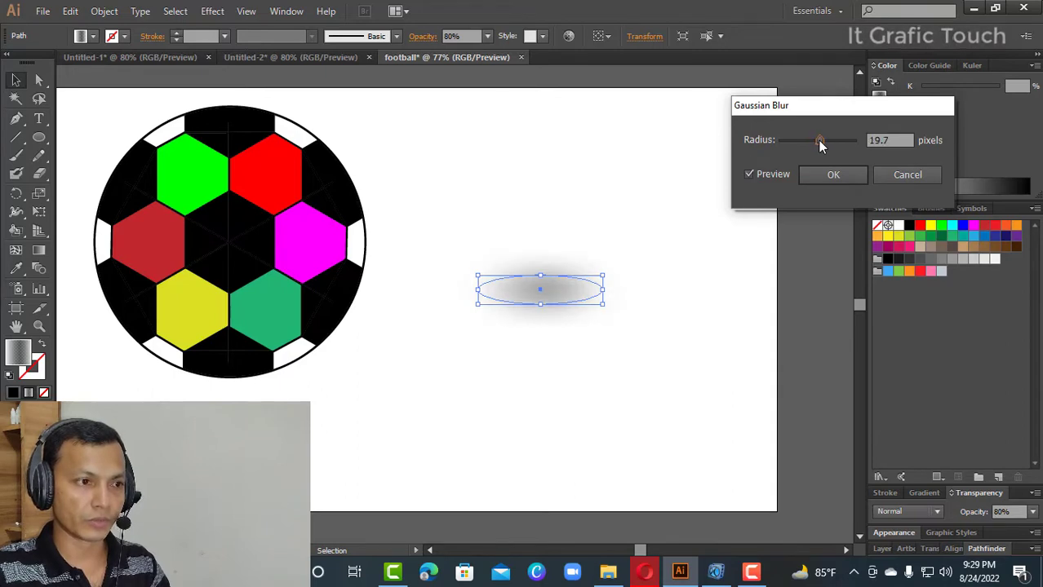
{"action": "left_click_drag", "start_coordinate": [896, 142], "coordinate": [870, 145]}
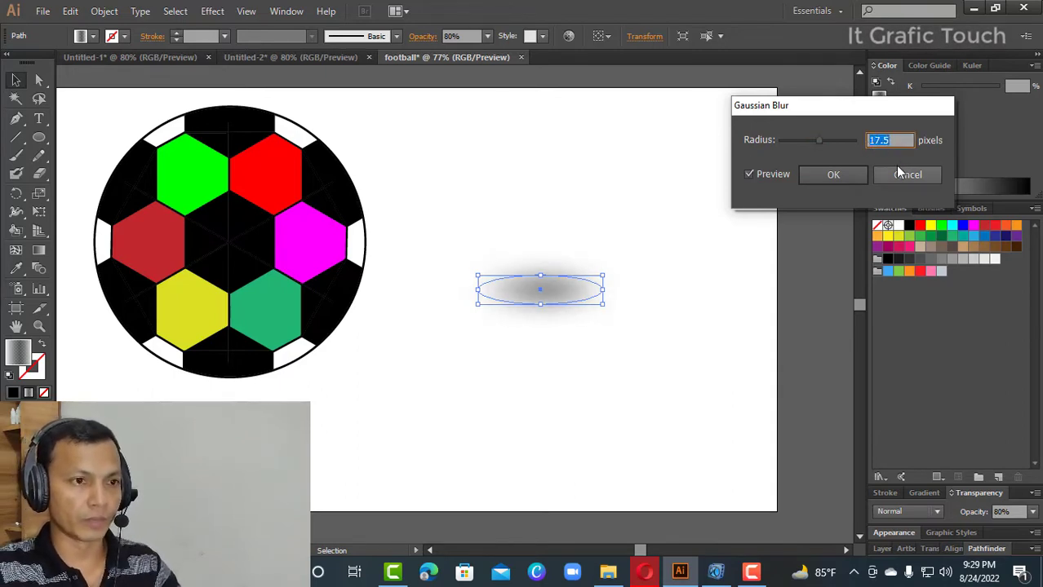
{"action": "type", "text": "12"}
{"action": "left_click", "coordinate": [832, 175]}
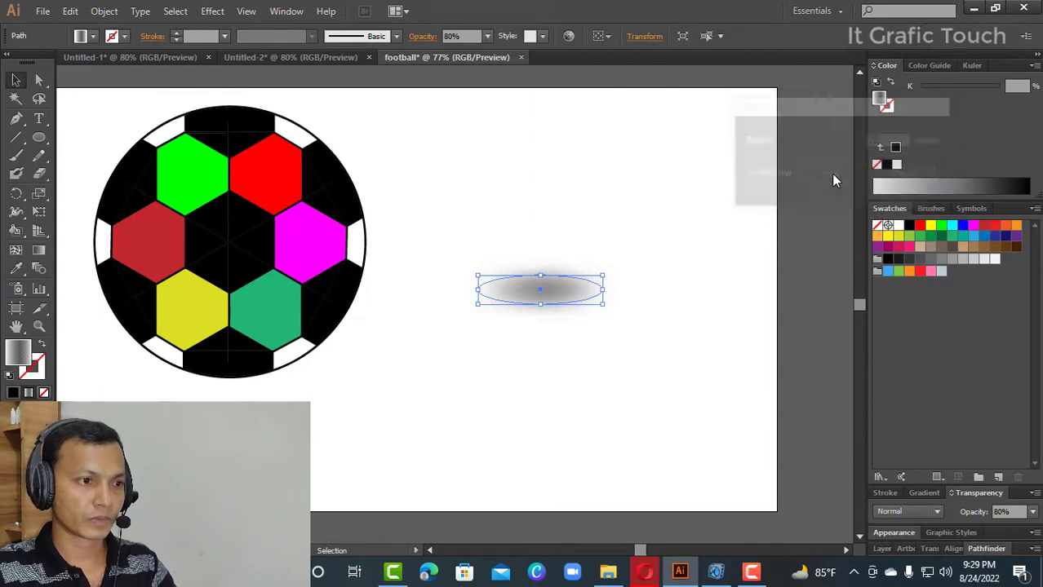
{"action": "left_click", "coordinate": [714, 306]}
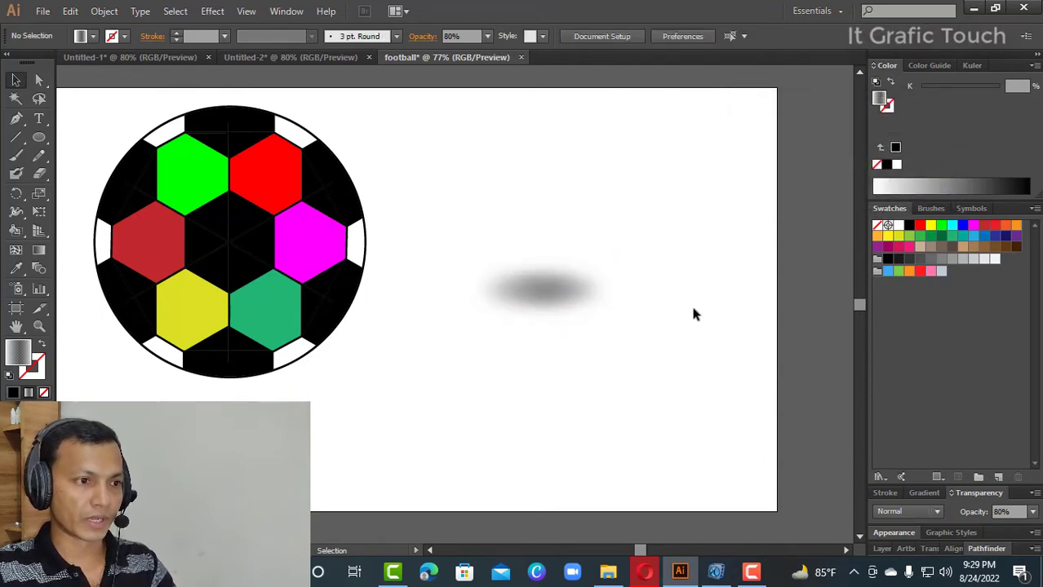
- Move the blurred shadow directly beneath the football, then move the ball and shadow together to the centre of the artboard
{"action": "left_click_drag", "start_coordinate": [456, 245], "coordinate": [589, 342]}
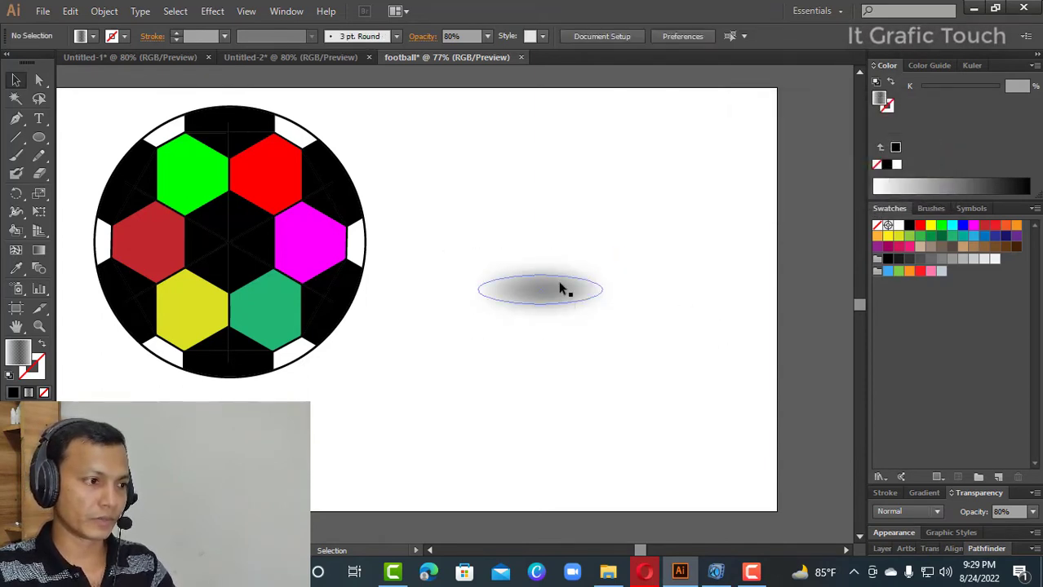
{"action": "left_click_drag", "start_coordinate": [561, 289], "coordinate": [248, 413]}
{"action": "left_click_drag", "start_coordinate": [111, 115], "coordinate": [288, 412]}
{"action": "left_click_drag", "start_coordinate": [237, 256], "coordinate": [477, 292]}
{"action": "left_click", "coordinate": [671, 465]}
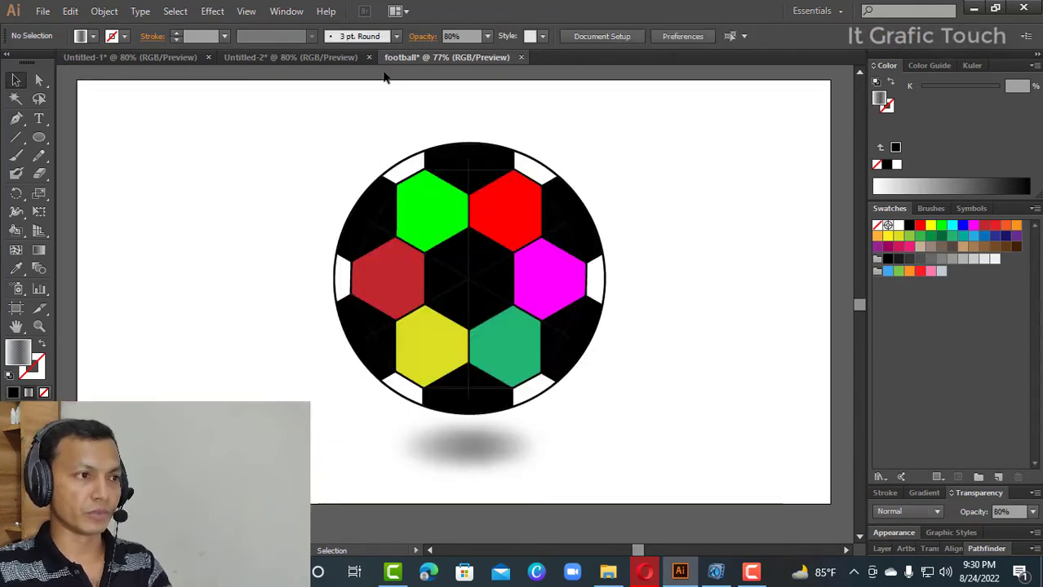
- Review the finished footballs and their shadows across the Untitled-1, Untitled-2 and football documents
{"action": "left_click", "coordinate": [327, 57]}
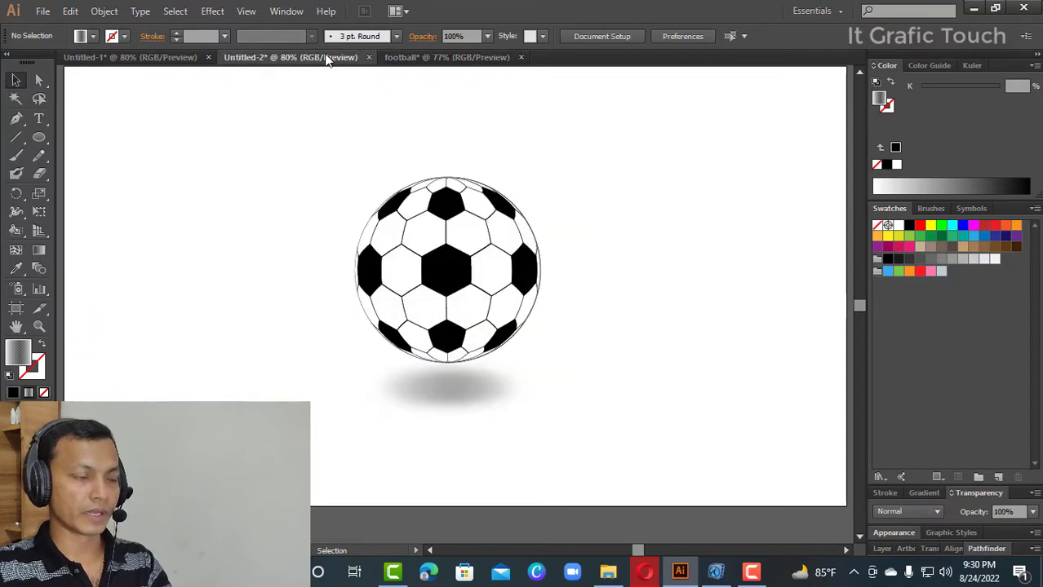
{"action": "left_click_drag", "start_coordinate": [298, 163], "coordinate": [598, 449]}
{"action": "left_click", "coordinate": [640, 338]}
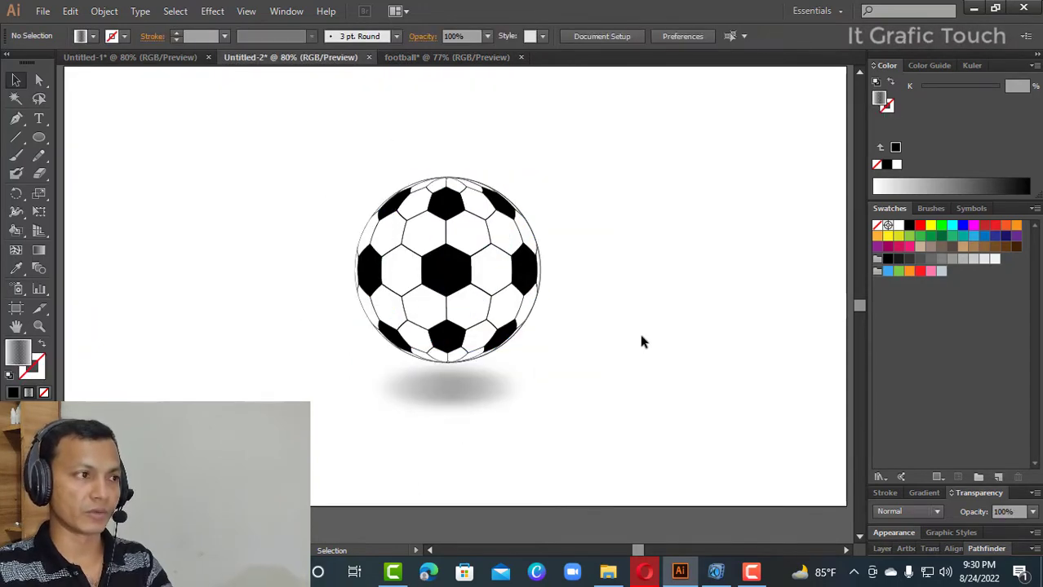
{"action": "left_click", "coordinate": [147, 59]}
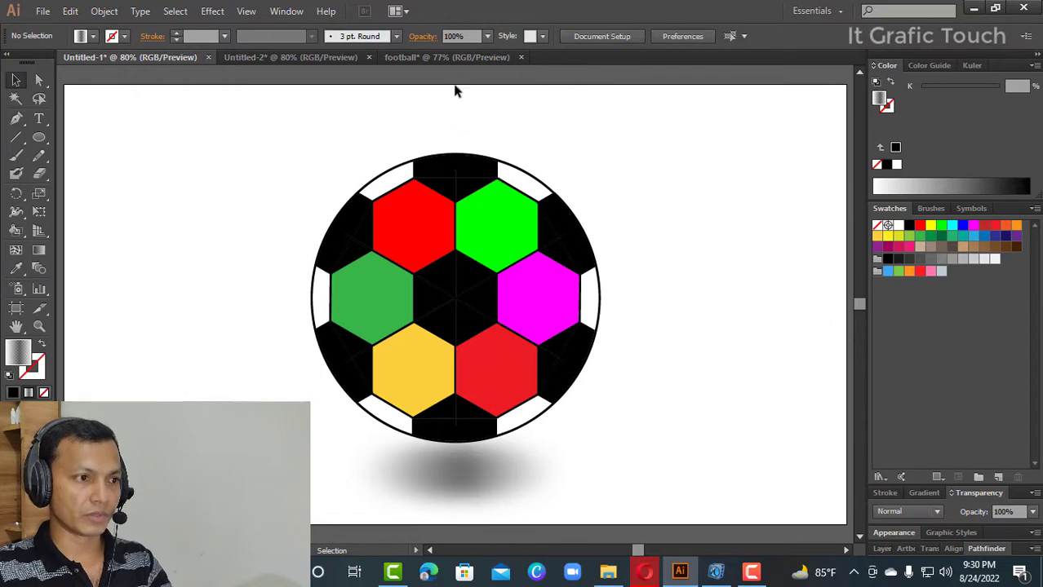
{"action": "left_click", "coordinate": [457, 59]}
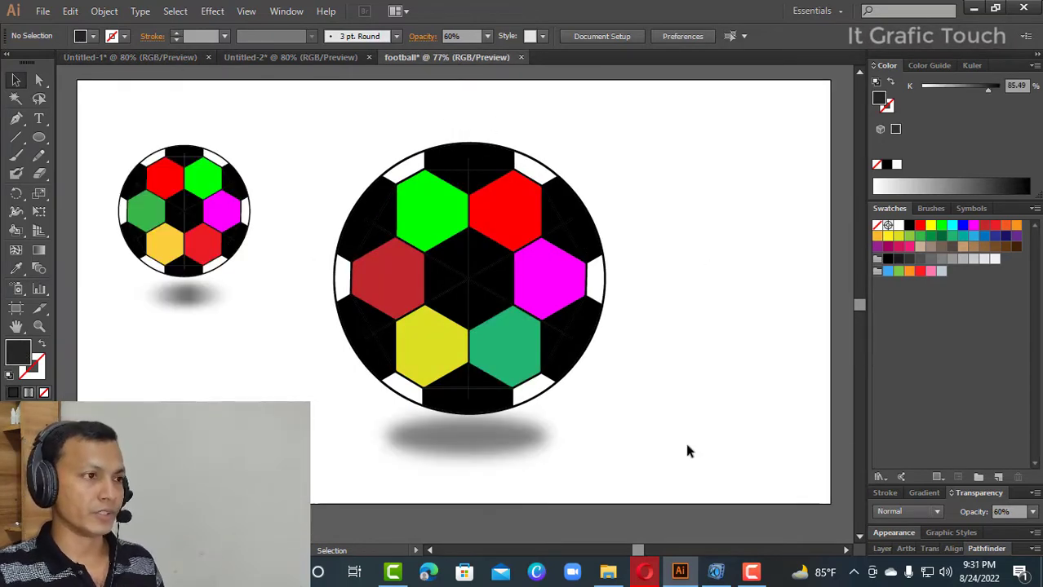
{"action": "left_click", "coordinate": [277, 60]}
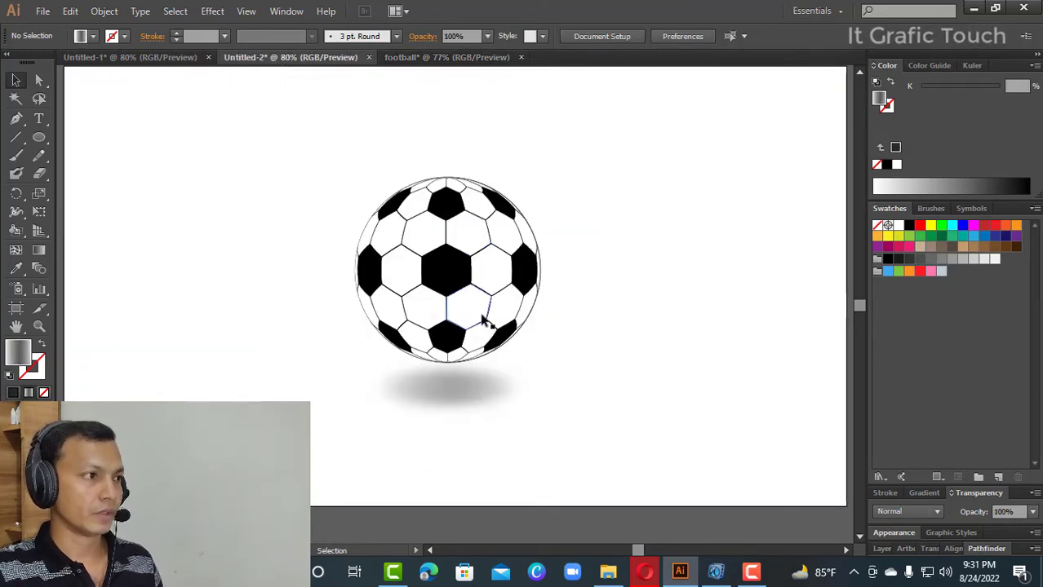
- Create a new 1280 × 720 px document in RGB colour mode with one artboard
{"action": "left_click", "coordinate": [42, 11]}
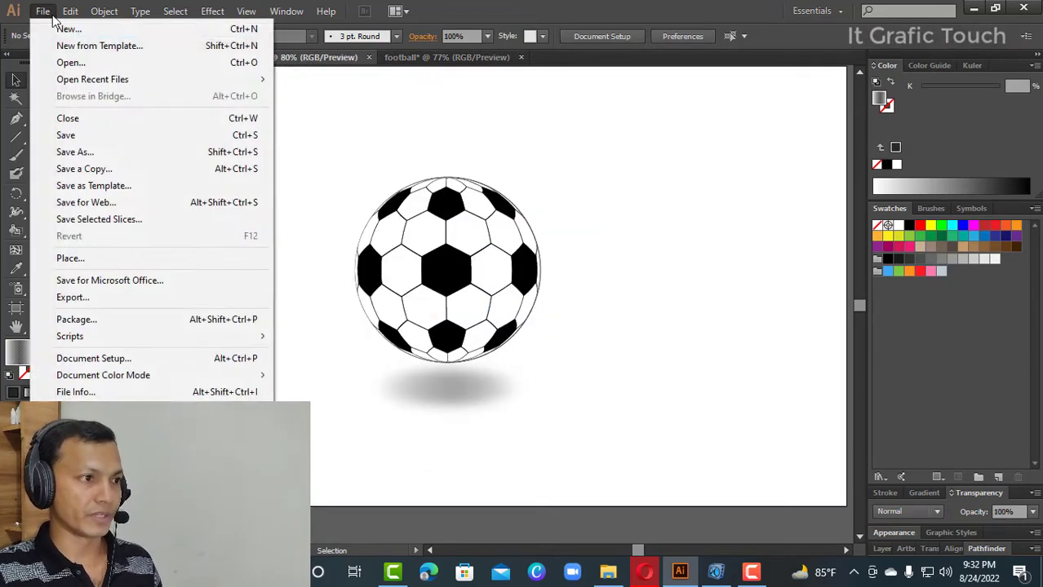
{"action": "left_click", "coordinate": [65, 30]}
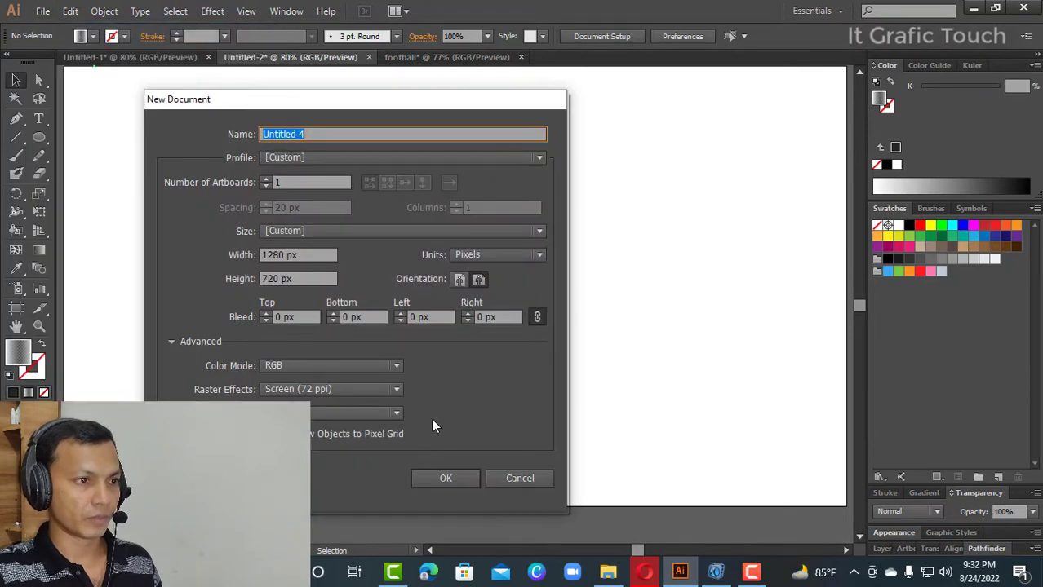
{"action": "left_click", "coordinate": [447, 478]}
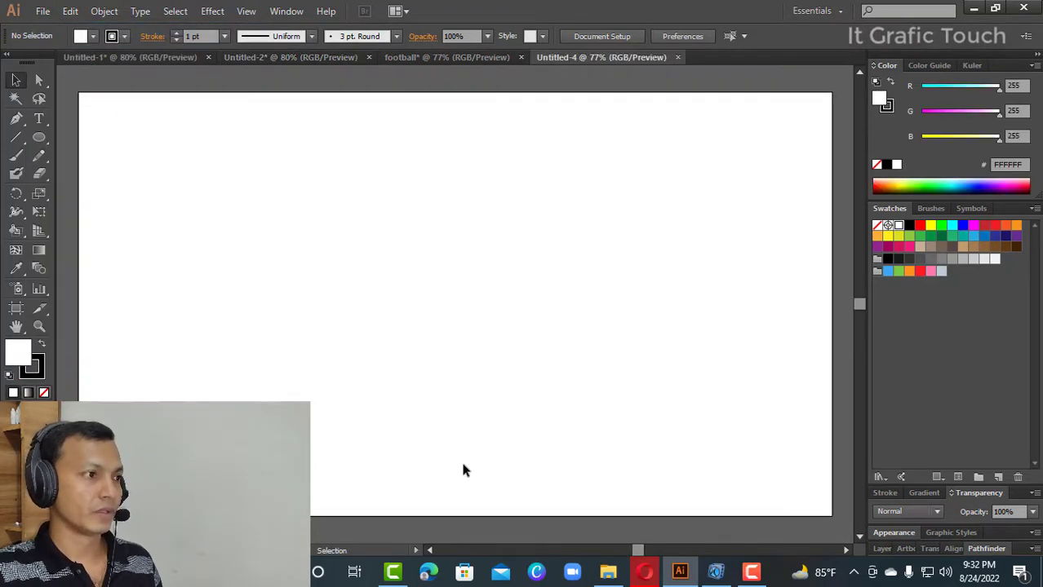
- Draw a six-sided polygon with a radius of 30 px on the blank artboard using the Polygon tool
{"action": "left_click", "coordinate": [40, 140]}
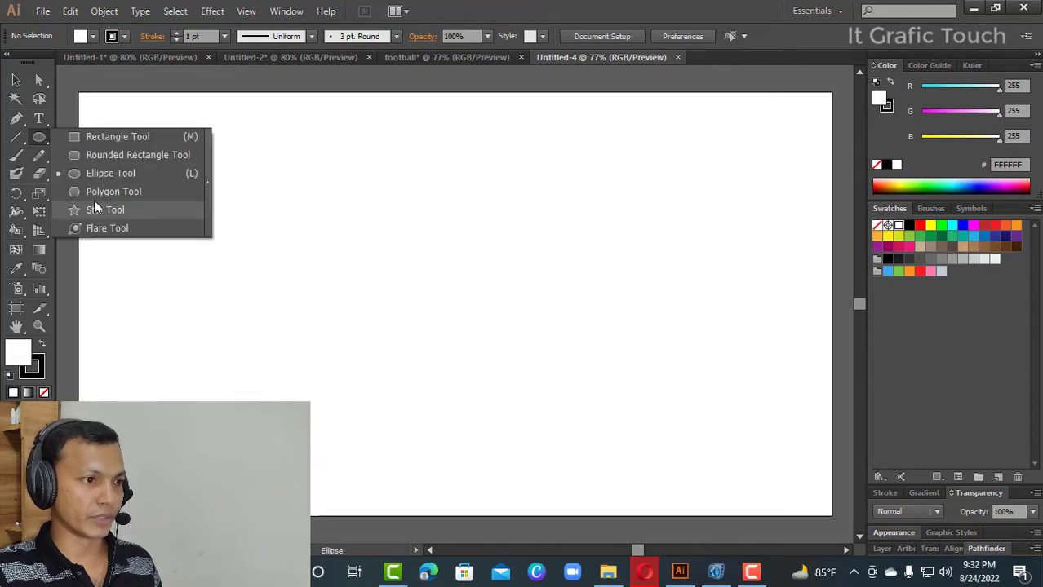
{"action": "left_click", "coordinate": [94, 191]}
{"action": "left_click", "coordinate": [398, 277]}
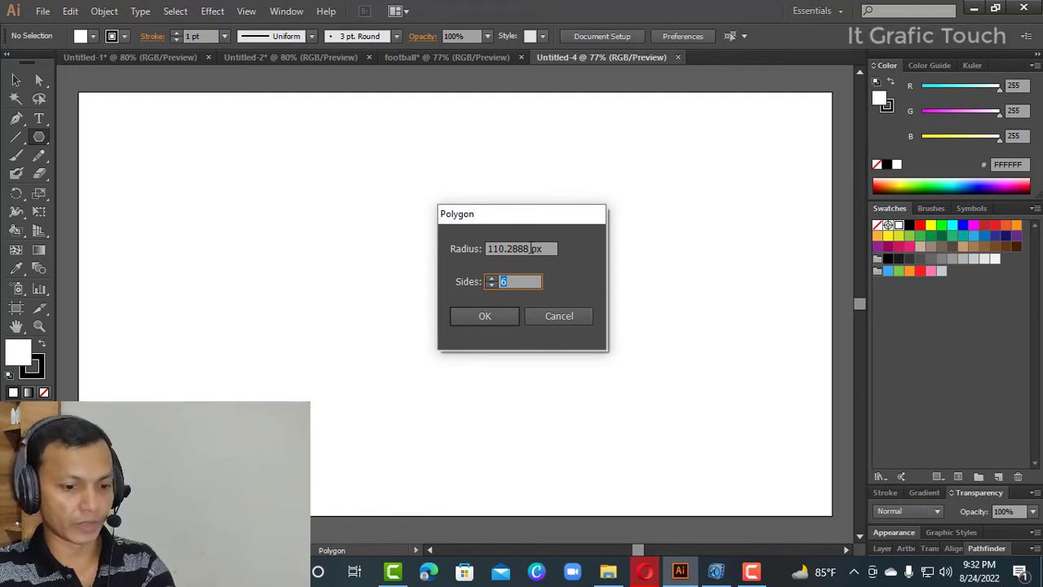
{"action": "key", "text": "Tab"}
{"action": "type", "text": "30"}
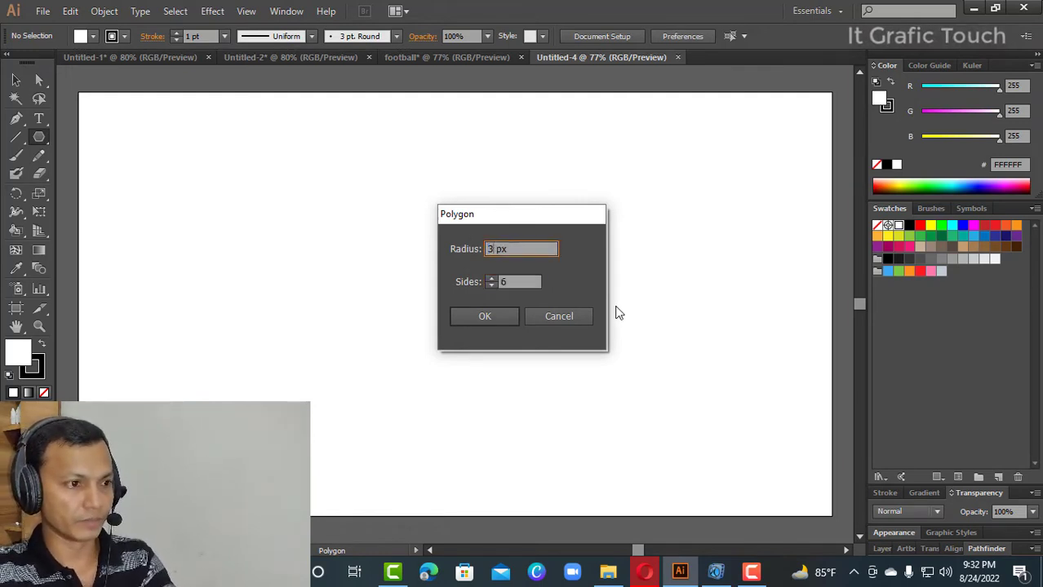
{"action": "left_click", "coordinate": [501, 318]}
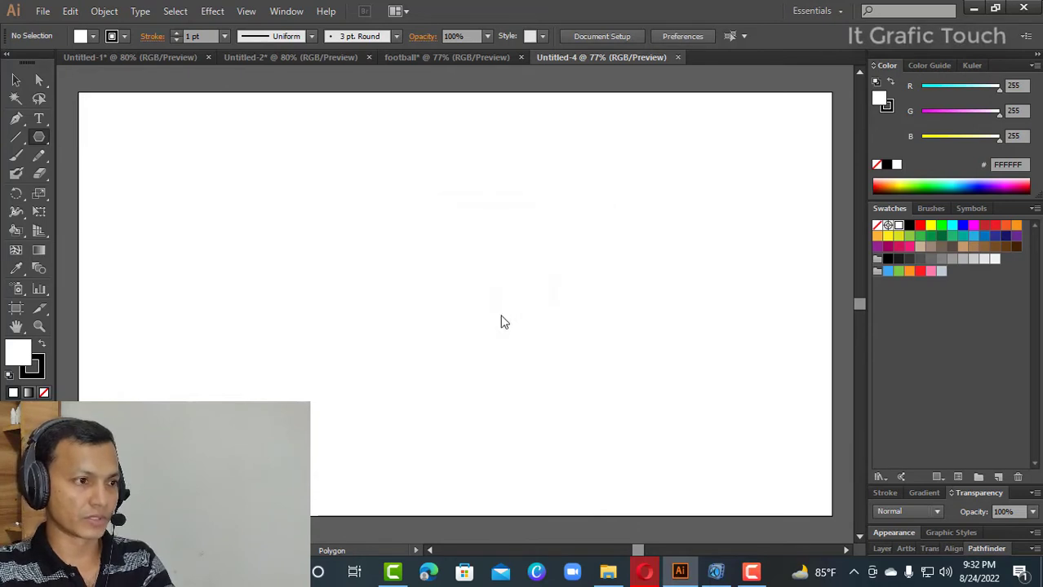
- Rotate the hexagon by 30° so that one corner points straight up
{"action": "left_click", "coordinate": [16, 80]}
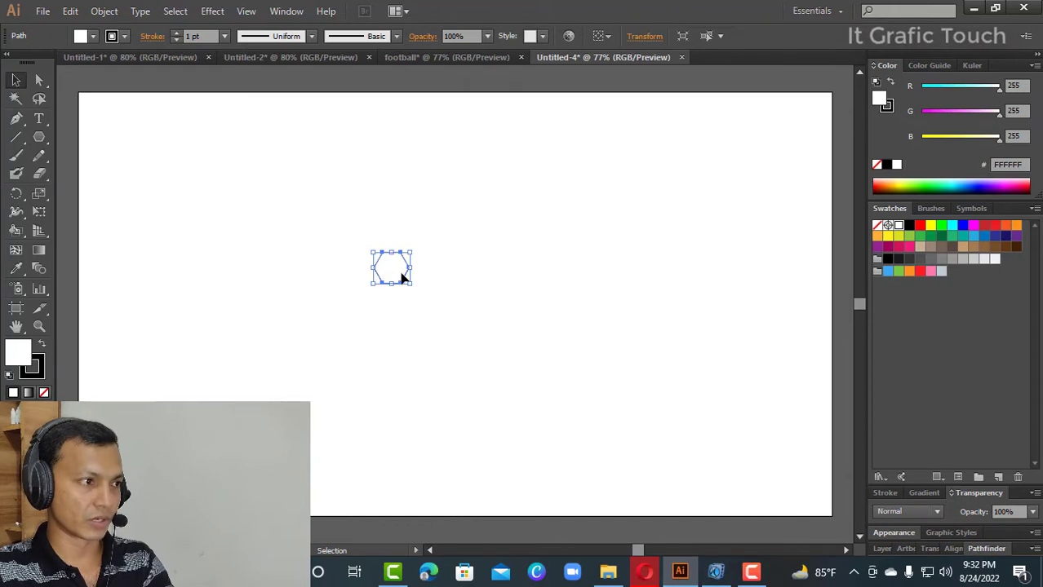
{"action": "left_click", "coordinate": [17, 195]}
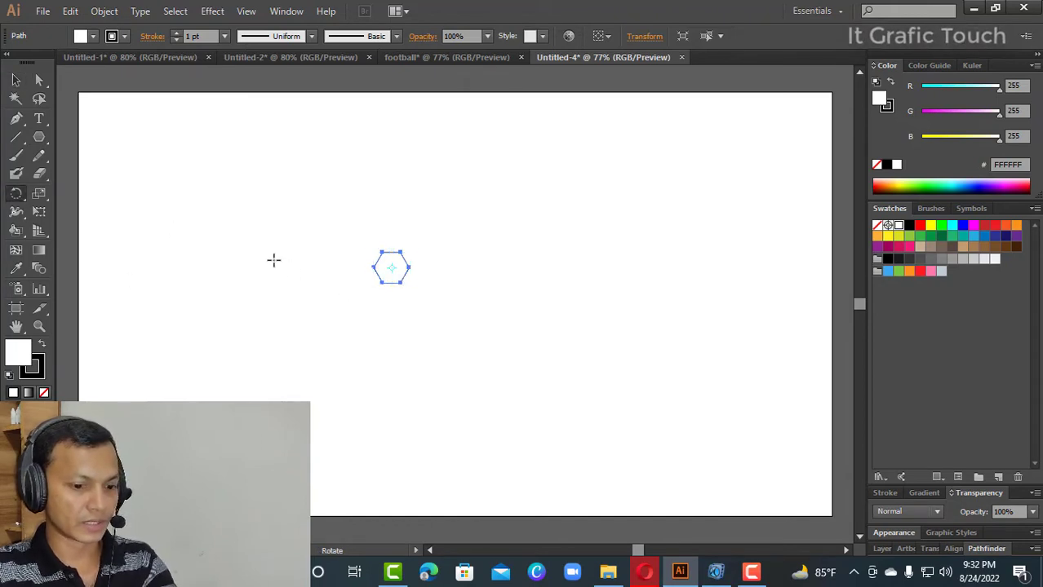
{"action": "key", "text": "Return"}
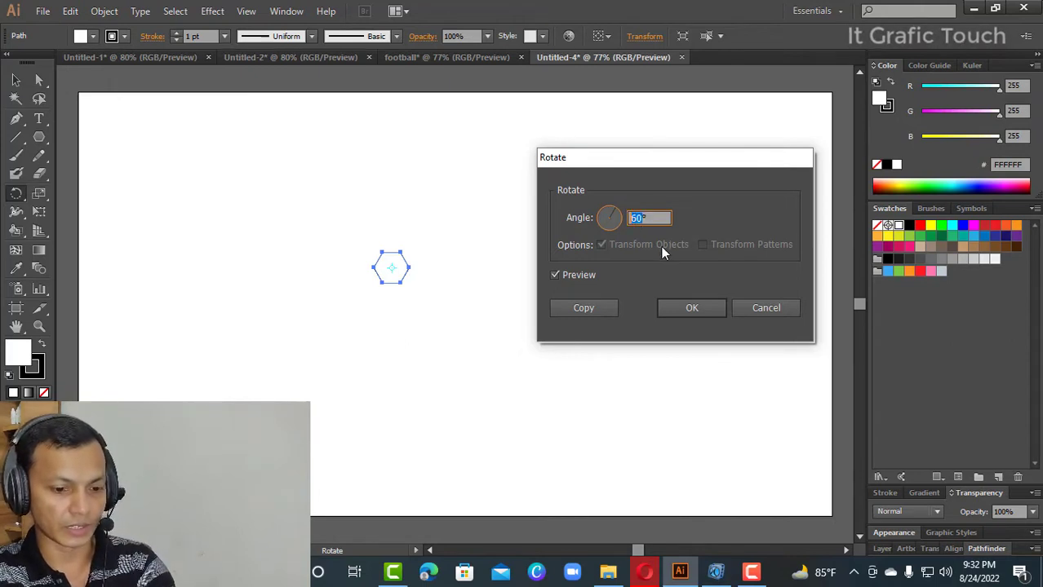
{"action": "type", "text": "32"}
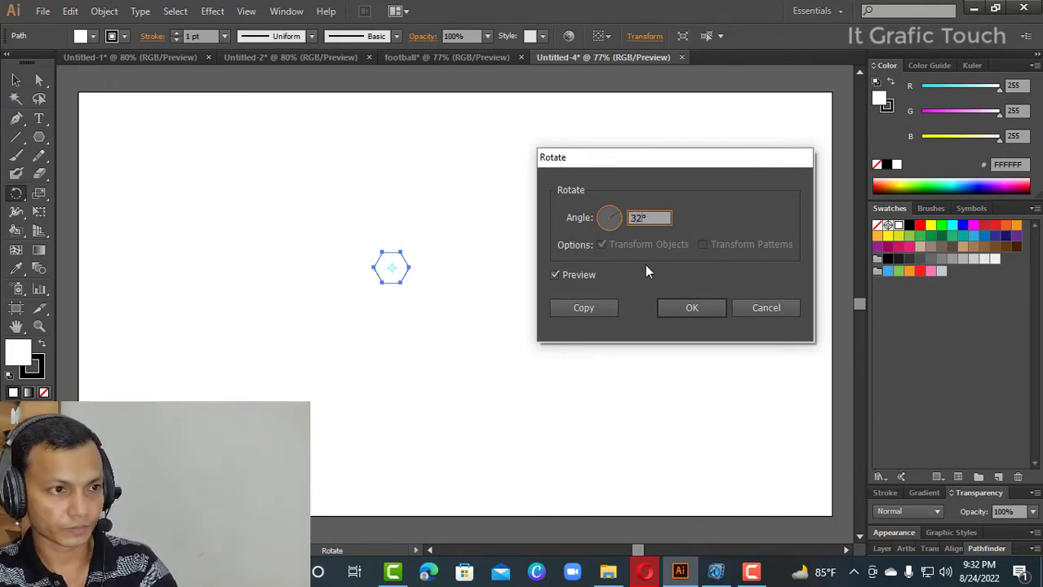
{"action": "key", "text": "BackSpace"}
{"action": "key", "text": "BackSpace"}
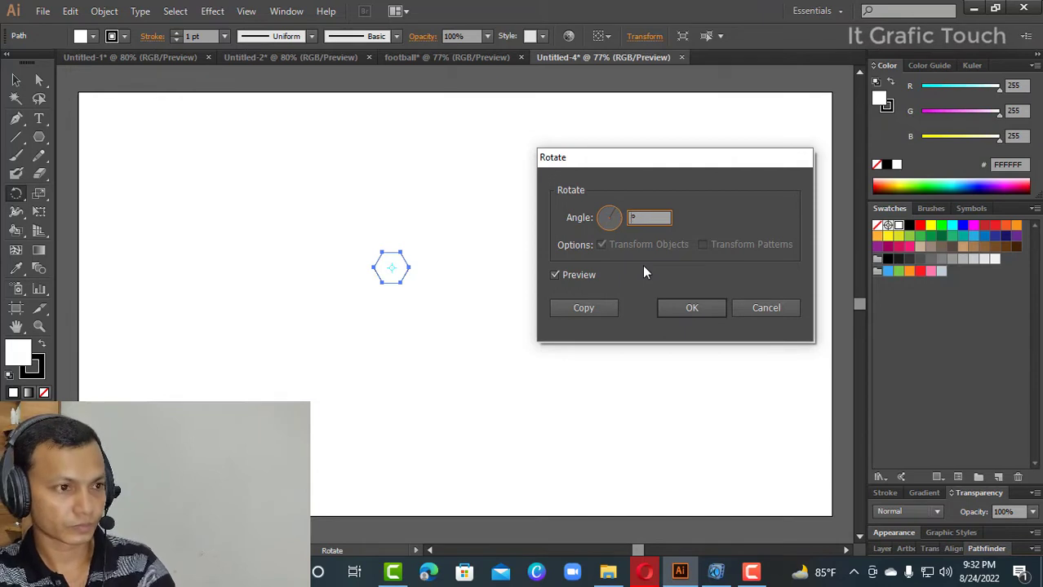
{"action": "type", "text": "30"}
{"action": "key", "text": "Return"}
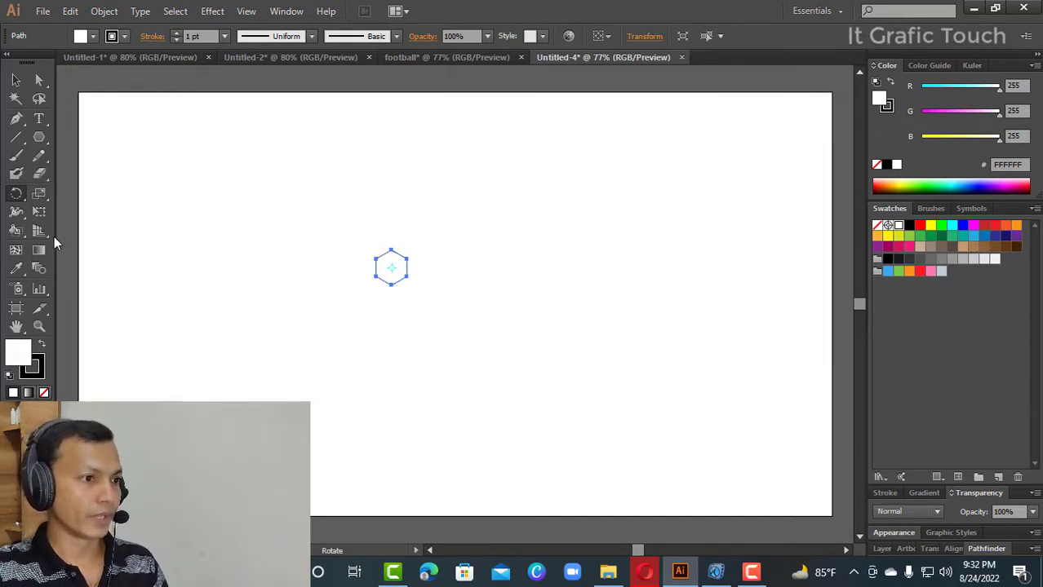
- Move the hexagon into the artboard's upper-left corner and scale it up slightly from its original size
{"action": "left_click", "coordinate": [15, 80]}
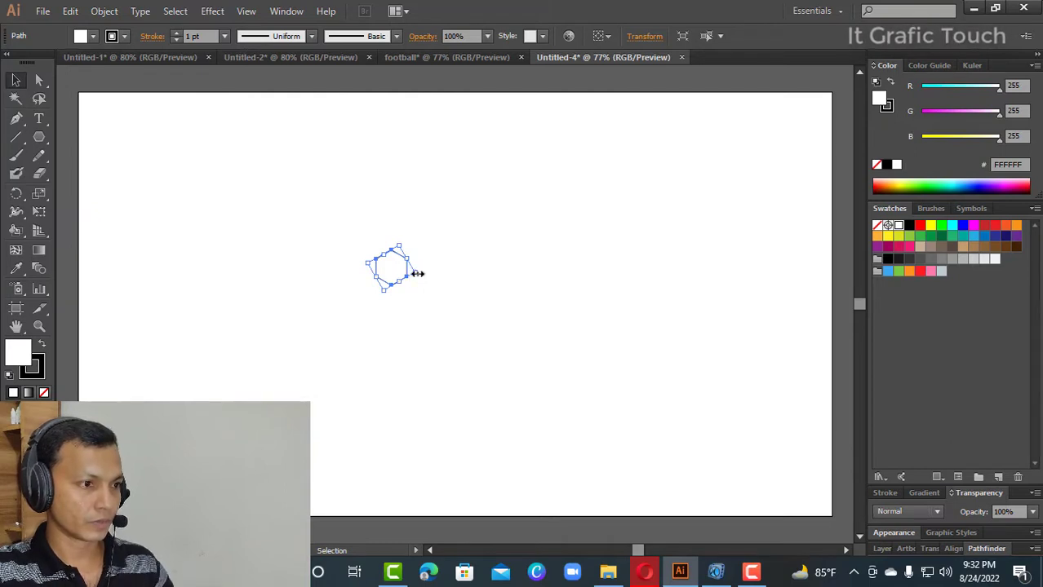
{"action": "left_click_drag", "start_coordinate": [413, 274], "coordinate": [211, 202]}
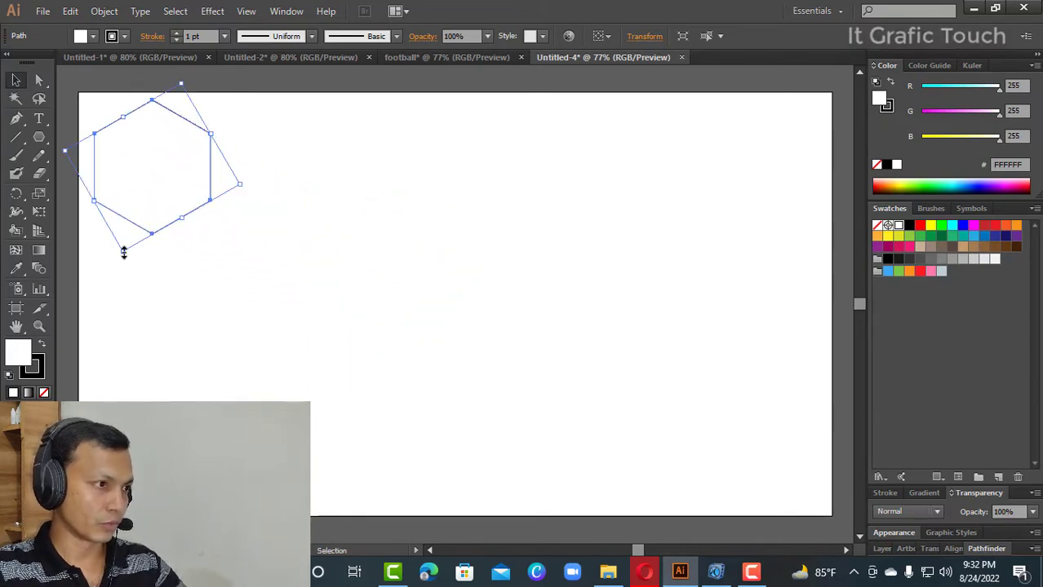
{"action": "left_click_drag", "start_coordinate": [123, 253], "coordinate": [144, 140]}
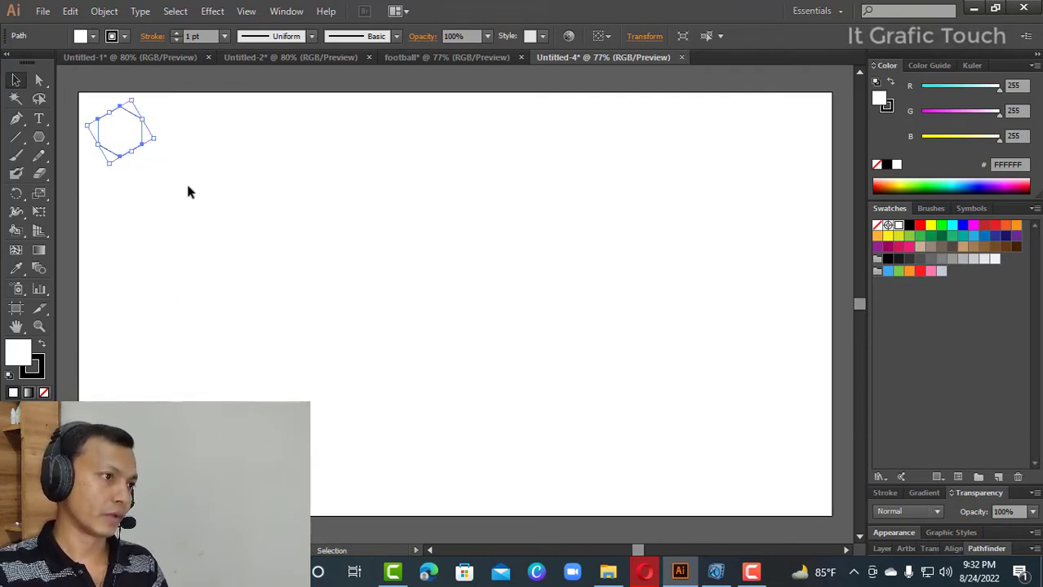
- Copy the hexagon horizontally by about 74 px so that the copy shares the original's right edge
{"action": "left_click_drag", "start_coordinate": [147, 133], "coordinate": [188, 135]}
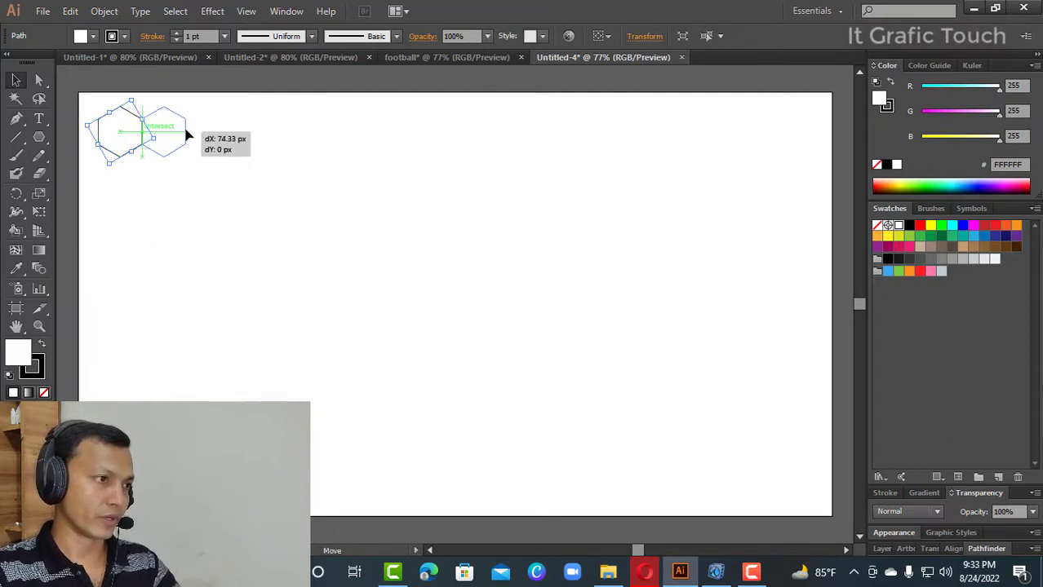
{"action": "key", "text": "shift+alt"}
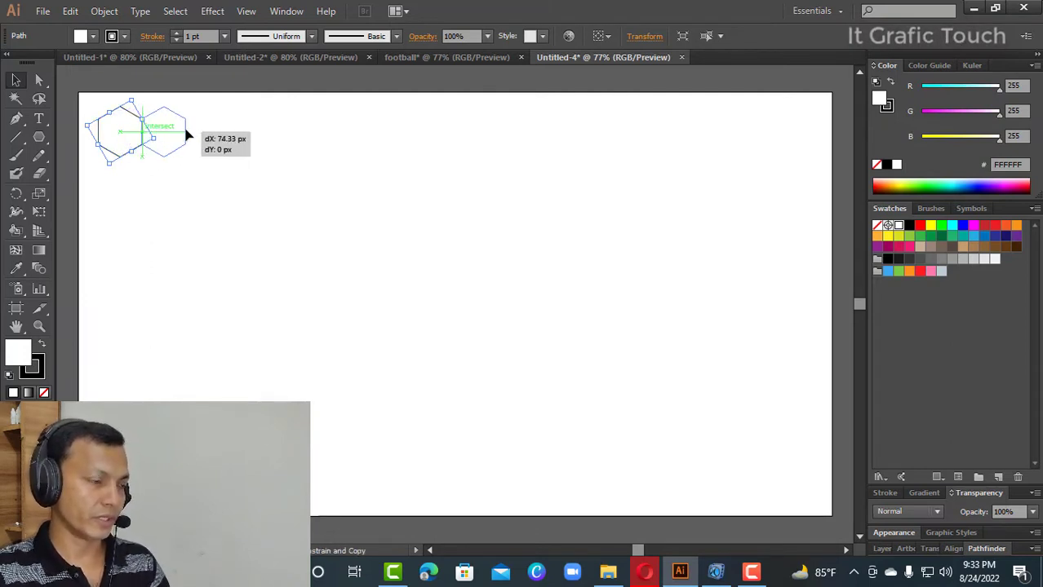
{"action": "left_click_drag", "start_coordinate": [187, 135], "coordinate": [187, 135]}
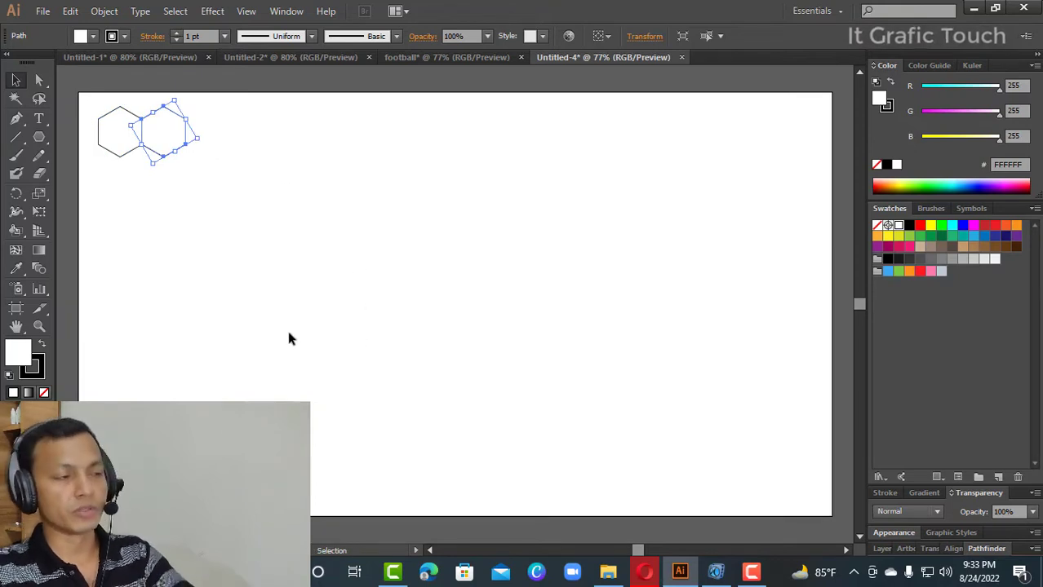
- Repeat the copy transformation until a row of 15 adjoining hexagons runs across the upper part of the artboard
{"action": "key", "text": "ctrl"}
{"action": "key", "text": "ctrl+d"}
{"action": "key", "text": "ctrl+d"}
{"action": "key", "text": "ctrl+d"}
{"action": "key", "text": "ctrl+d"}
{"action": "key", "text": "ctrl+d"}
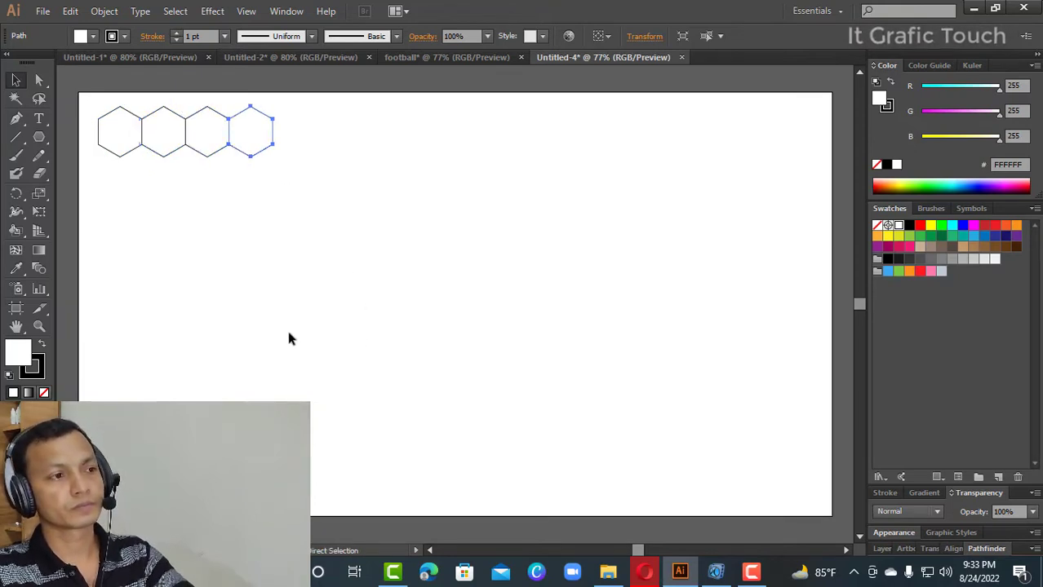
{"action": "key", "text": "ctrl+d"}
{"action": "key", "text": "ctrl+d"}
{"action": "key", "text": "ctrl+d"}
{"action": "key", "text": "ctrl+d"}
{"action": "key", "text": "ctrl+d"}
{"action": "key", "text": "ctrl+d"}
{"action": "key", "text": "ctrl+d"}
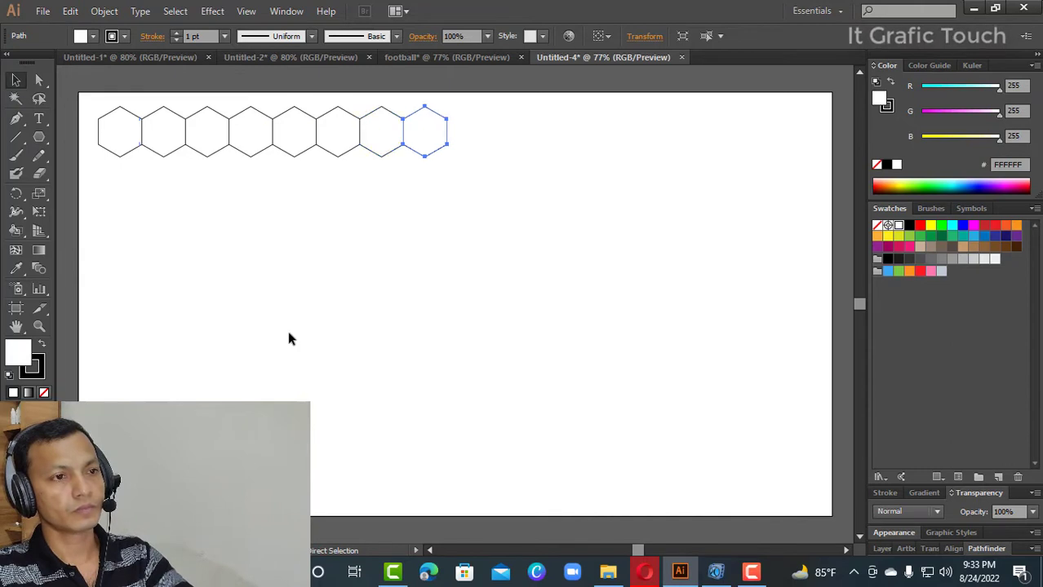
{"action": "key", "text": "ctrl+d"}
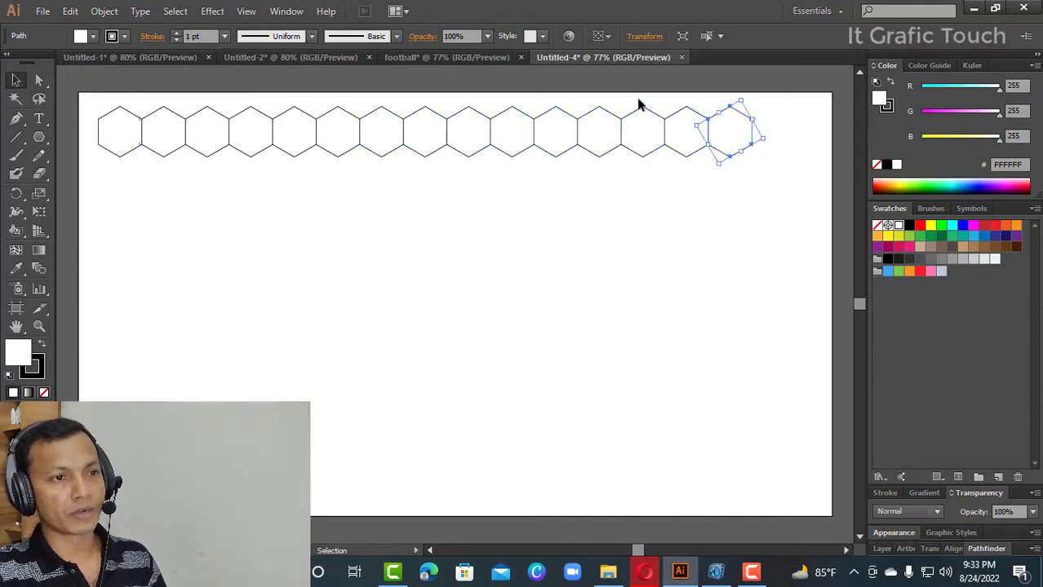
- Delete the last three hexagons, then enlarge the remaining row of 12 to span most of the artboard's width
{"action": "left_click_drag", "start_coordinate": [638, 101], "coordinate": [722, 159]}
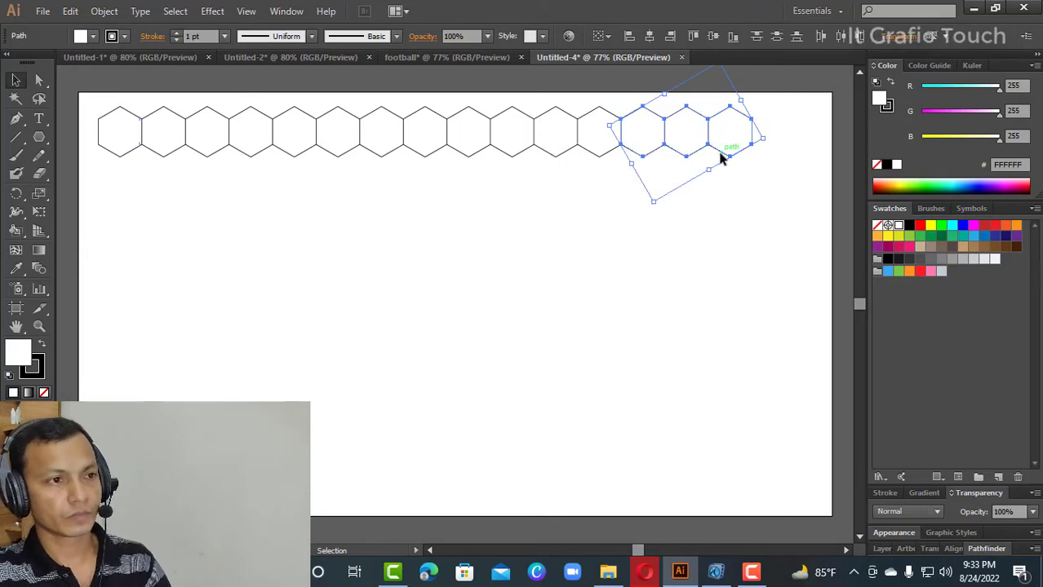
{"action": "key", "text": "Delete"}
{"action": "left_click_drag", "start_coordinate": [343, 157], "coordinate": [124, 154]}
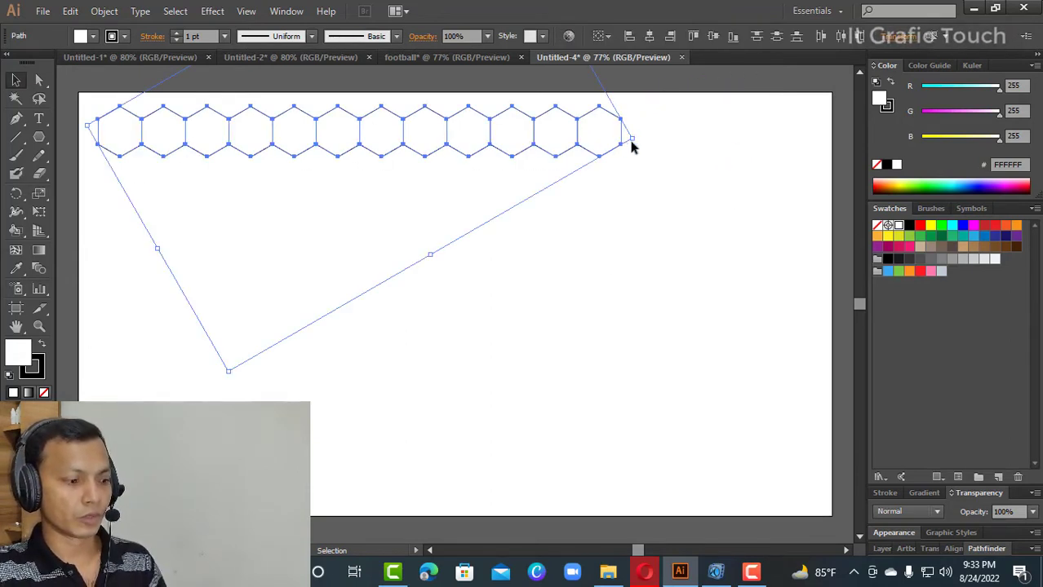
{"action": "left_click_drag", "start_coordinate": [635, 140], "coordinate": [718, 181]}
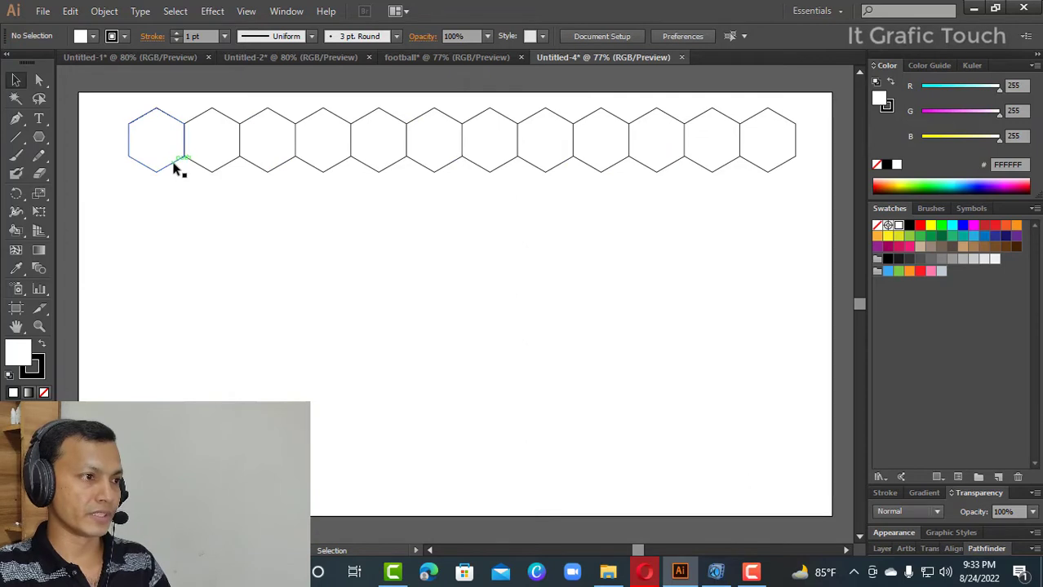
- Start a second row by copying the first hexagon about 47 px right and 82 px down, then copying that one to its right
{"action": "left_click_drag", "start_coordinate": [173, 166], "coordinate": [203, 215]}
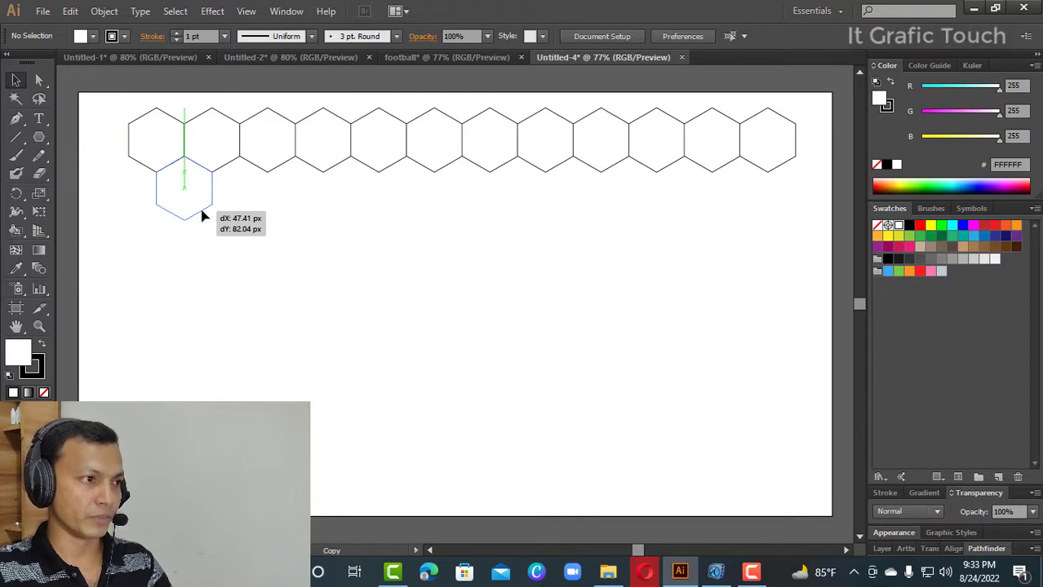
{"action": "left_click_drag", "start_coordinate": [203, 215], "coordinate": [204, 216]}
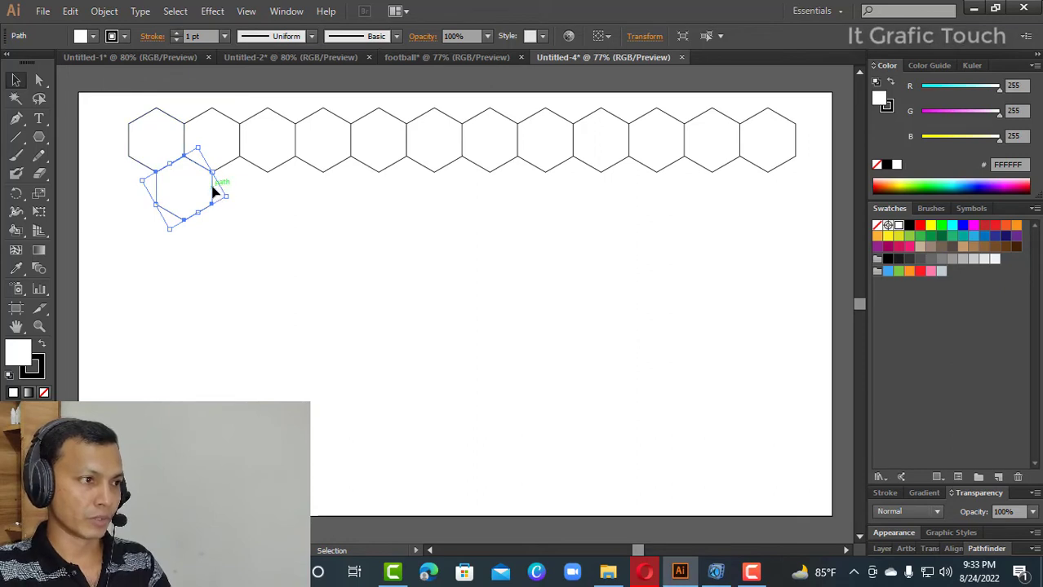
{"action": "left_click_drag", "start_coordinate": [214, 192], "coordinate": [272, 196]}
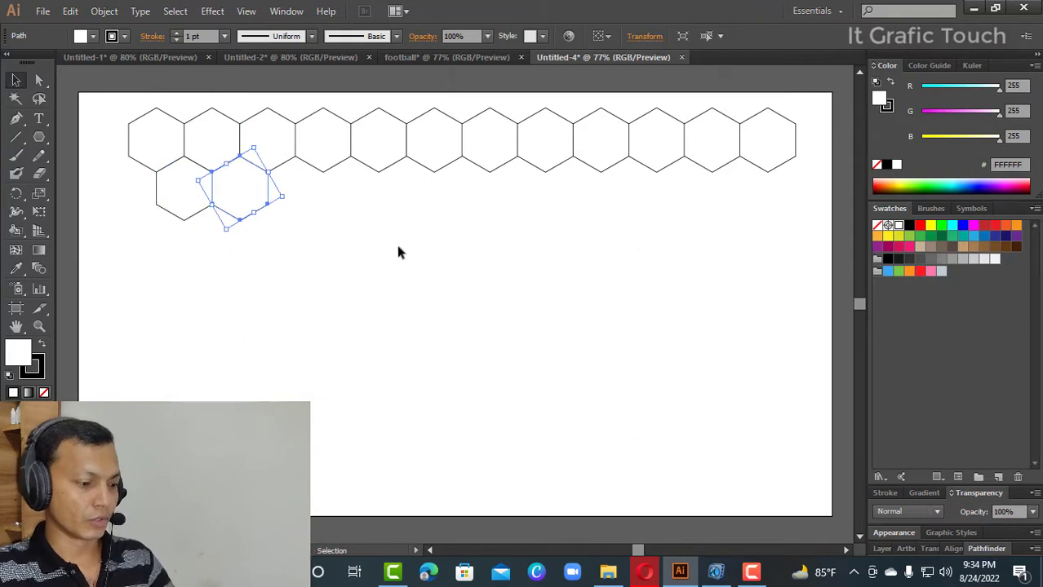
- Repeat the copy transformation until the second row holds 11 adjoining hexagons, then deselect it
{"action": "key", "text": "ctrl+d"}
{"action": "key", "text": "ctrl+d"}
{"action": "key", "text": "ctrl+d"}
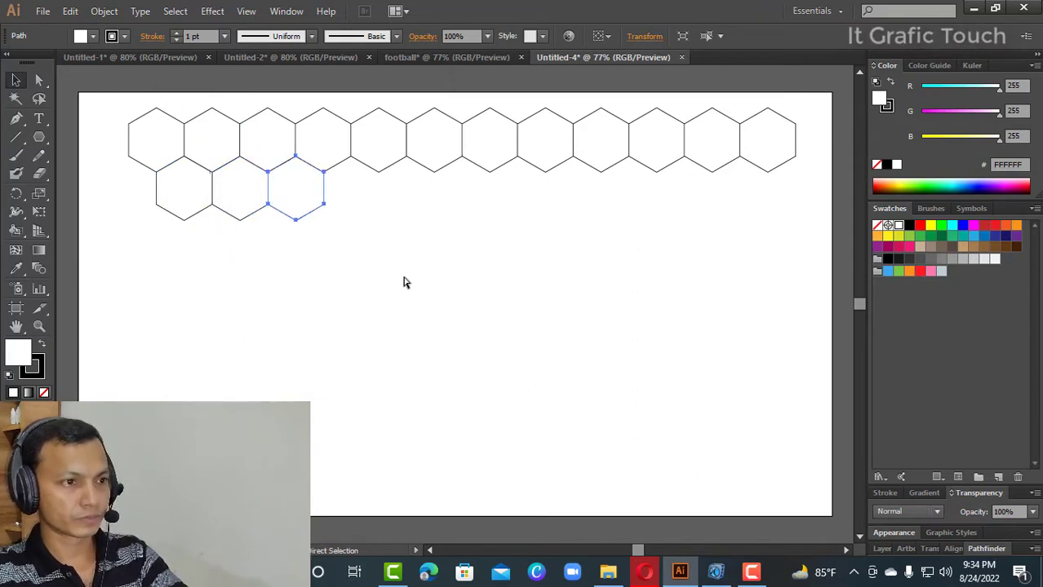
{"action": "key", "text": "ctrl+d"}
{"action": "key", "text": "ctrl+d"}
{"action": "key", "text": "ctrl+d"}
{"action": "key", "text": "ctrl+d"}
{"action": "key", "text": "ctrl+d"}
{"action": "key", "text": "ctrl+d"}
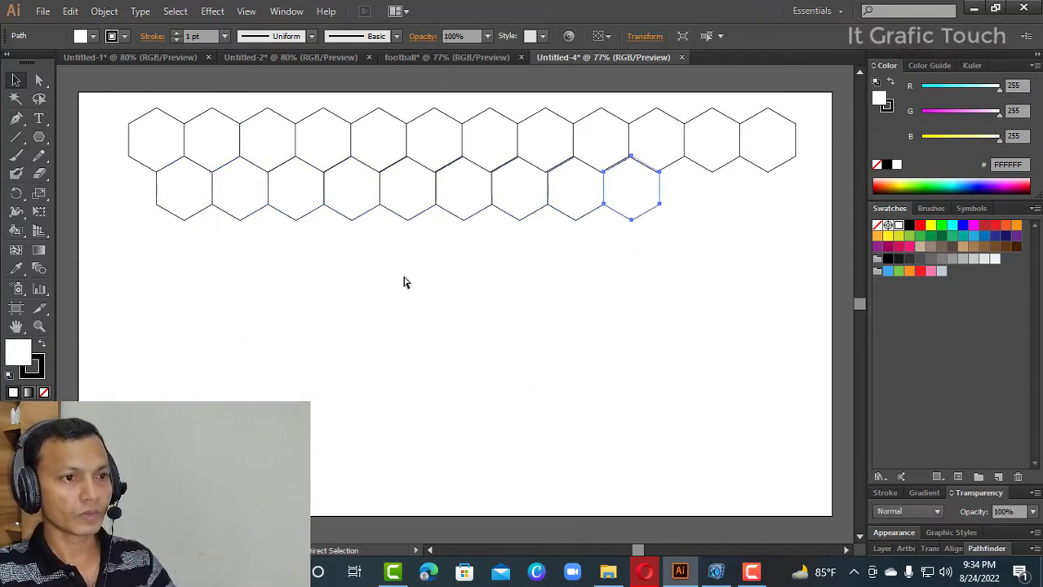
{"action": "left_click", "coordinate": [649, 324]}
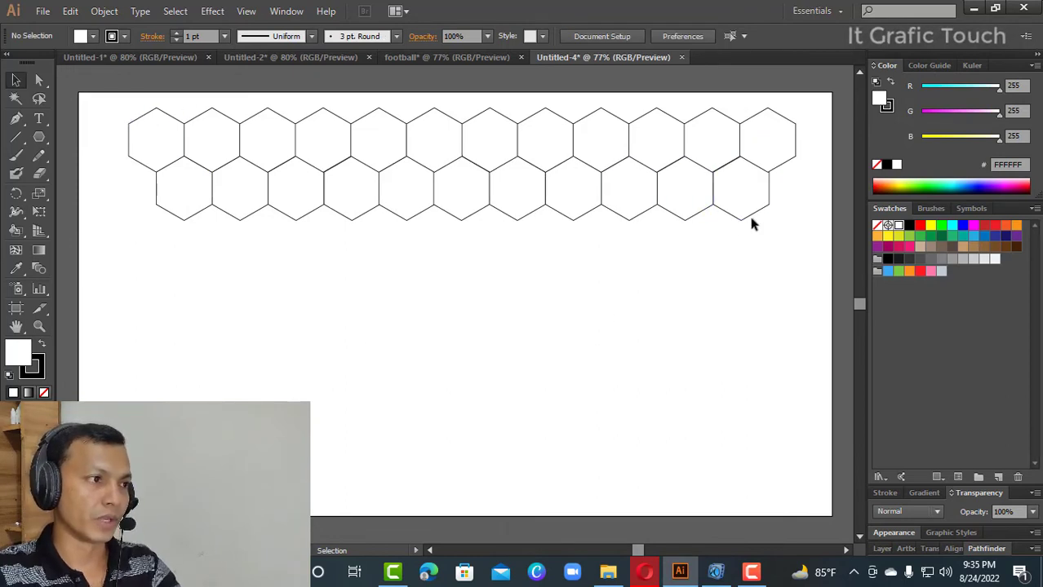
- Swap the fill and stroke of the second row's first hexagon so it is filled black
{"action": "left_click_drag", "start_coordinate": [139, 180], "coordinate": [181, 217]}
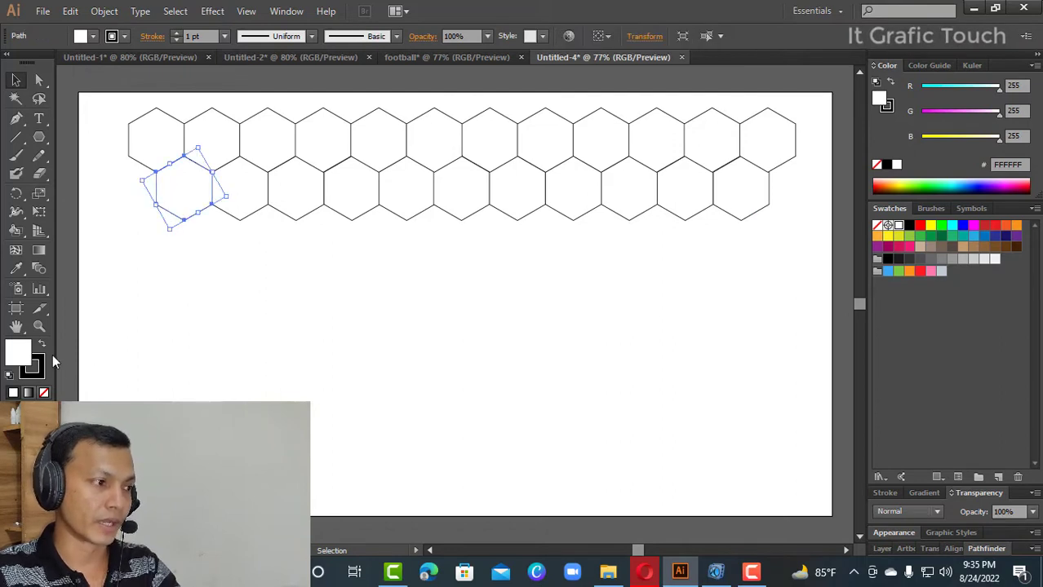
{"action": "left_click", "coordinate": [42, 345]}
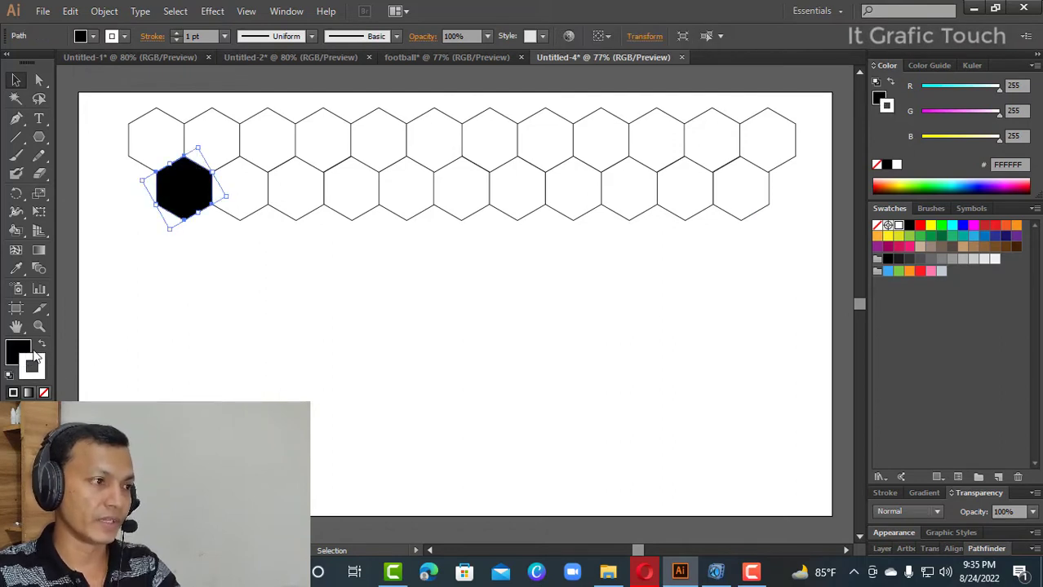
{"action": "left_click", "coordinate": [197, 244]}
- Turn the second row into a Live Paint group and fill every other hexagon black, from the third to the eleventh
{"action": "left_click_drag", "start_coordinate": [119, 181], "coordinate": [783, 238]}
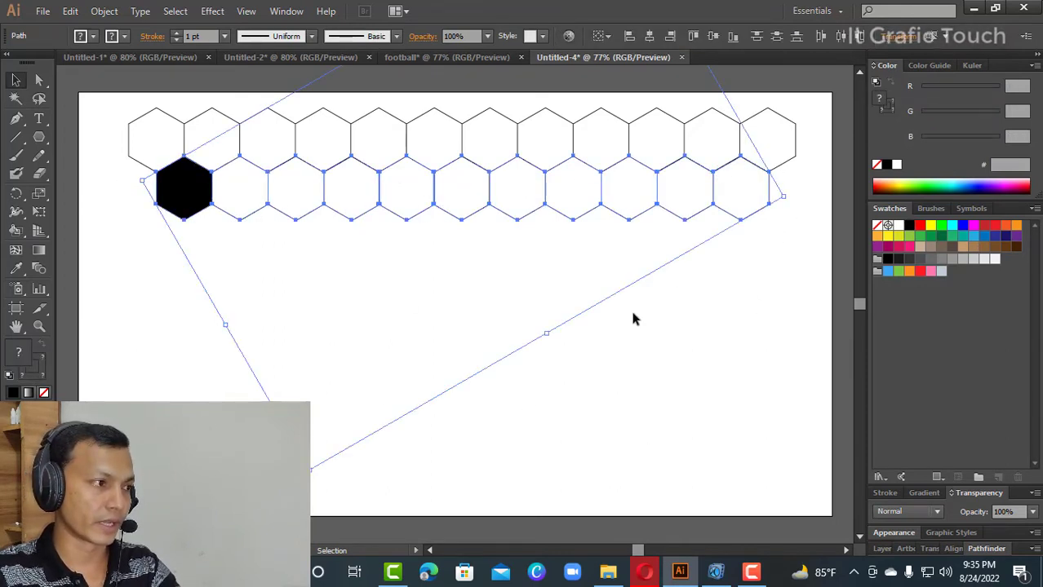
{"action": "mouse_move", "coordinate": [16, 230]}
{"action": "left_mouse_down"}
{"action": "mouse_move", "coordinate": [45, 249]}
{"action": "mouse_move", "coordinate": [90, 248]}
{"action": "left_mouse_up"}
{"action": "left_click", "coordinate": [70, 249]}
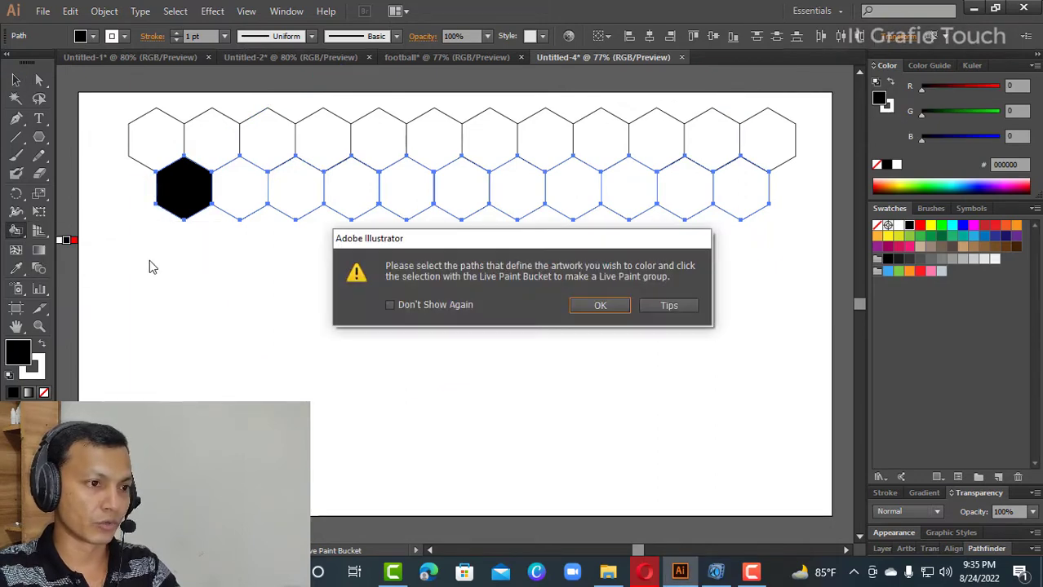
{"action": "left_click", "coordinate": [600, 306]}
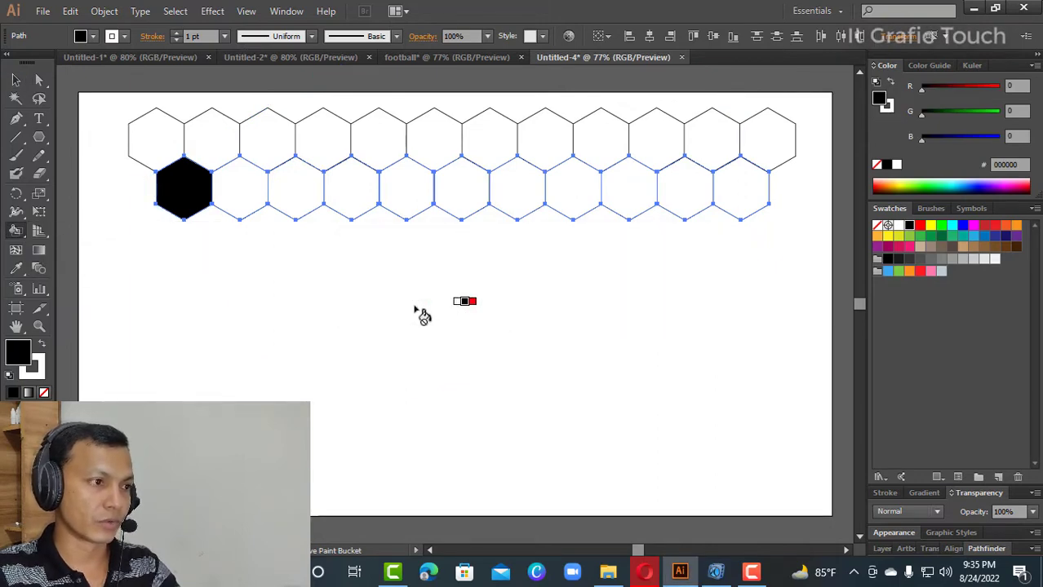
{"action": "left_click", "coordinate": [292, 194]}
{"action": "left_click", "coordinate": [404, 195]}
{"action": "left_click", "coordinate": [514, 195]}
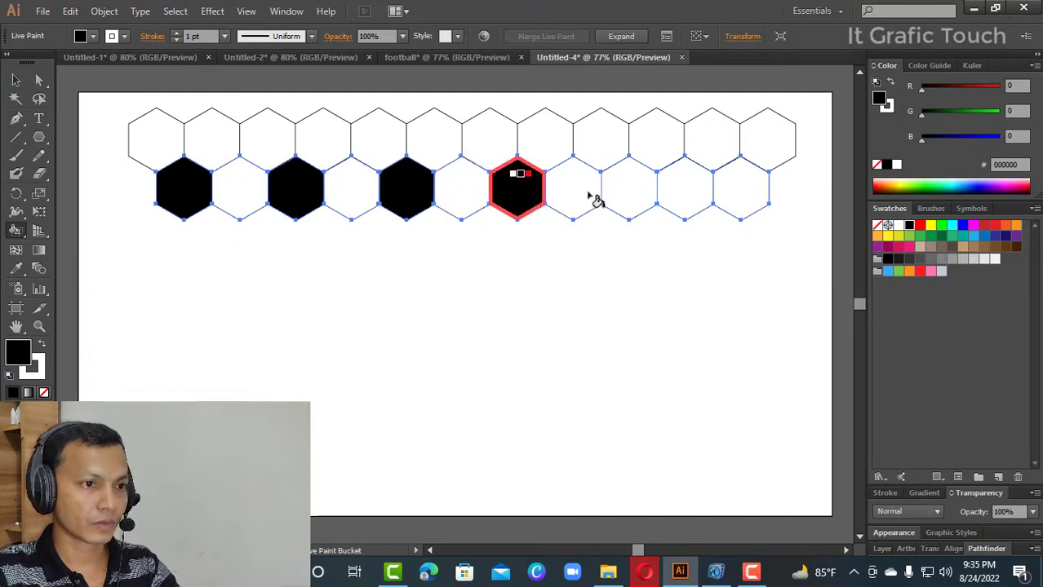
{"action": "left_click", "coordinate": [624, 194]}
{"action": "left_click", "coordinate": [729, 189]}
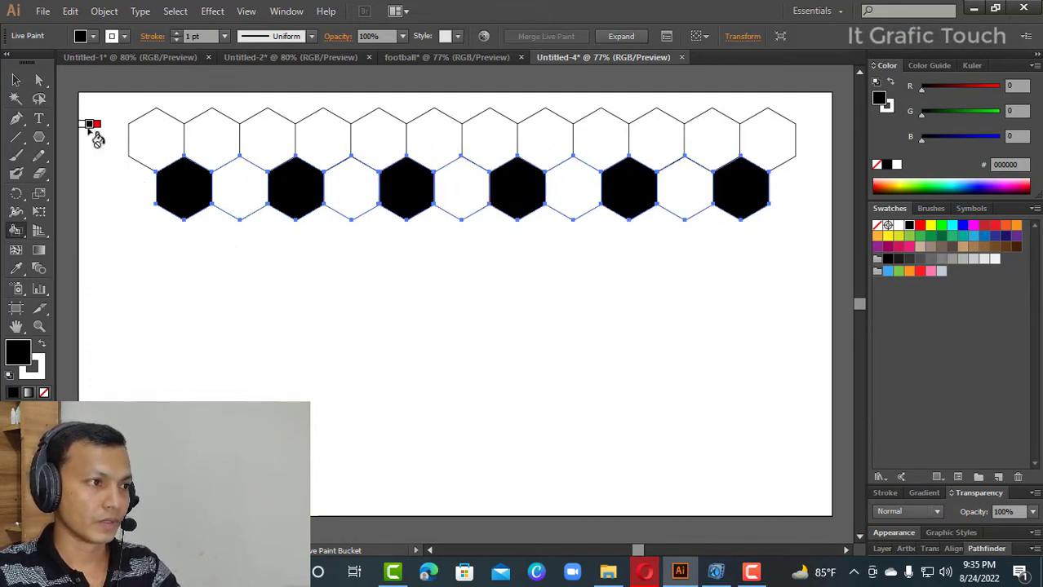
{"action": "left_click", "coordinate": [15, 80]}
{"action": "left_click", "coordinate": [145, 279]}
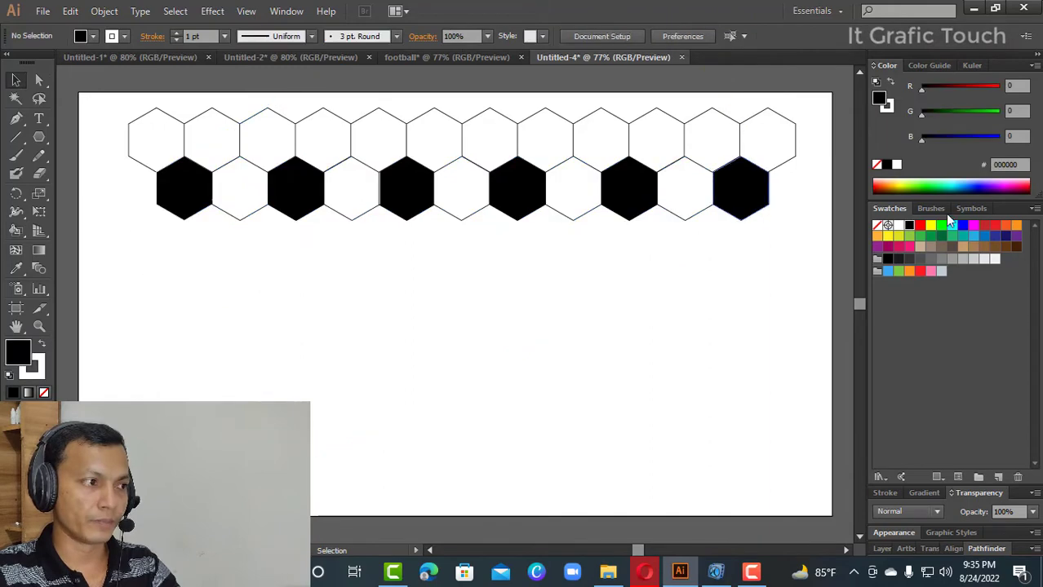
{"action": "left_click", "coordinate": [15, 230]}
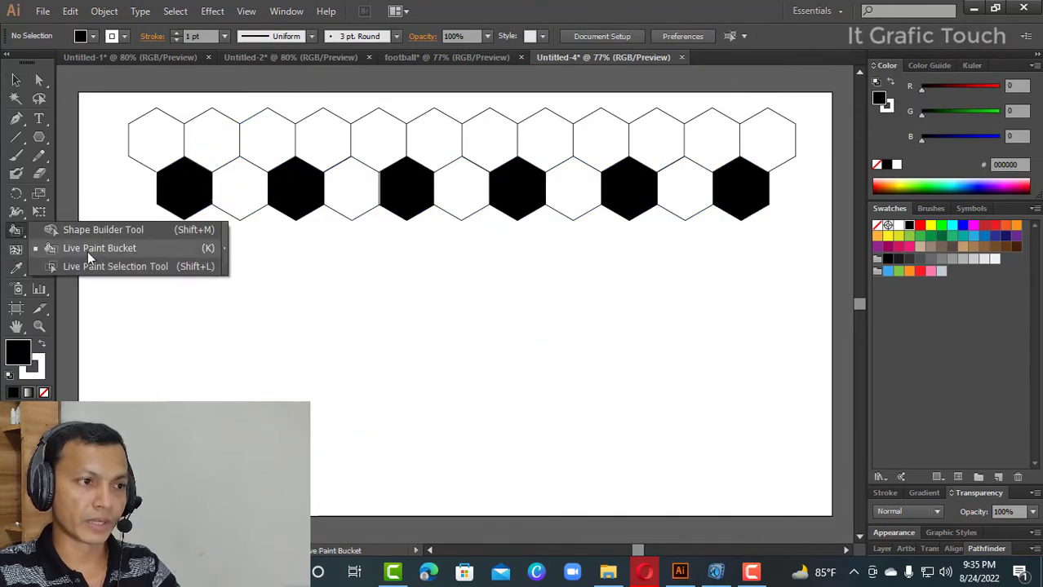
{"action": "left_click", "coordinate": [110, 251]}
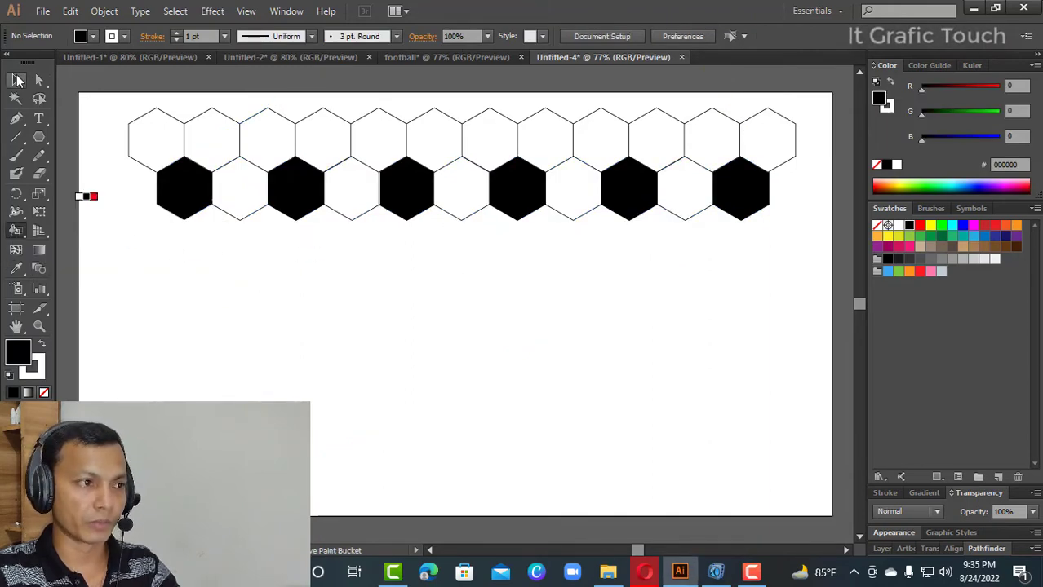
{"action": "key", "text": "v"}
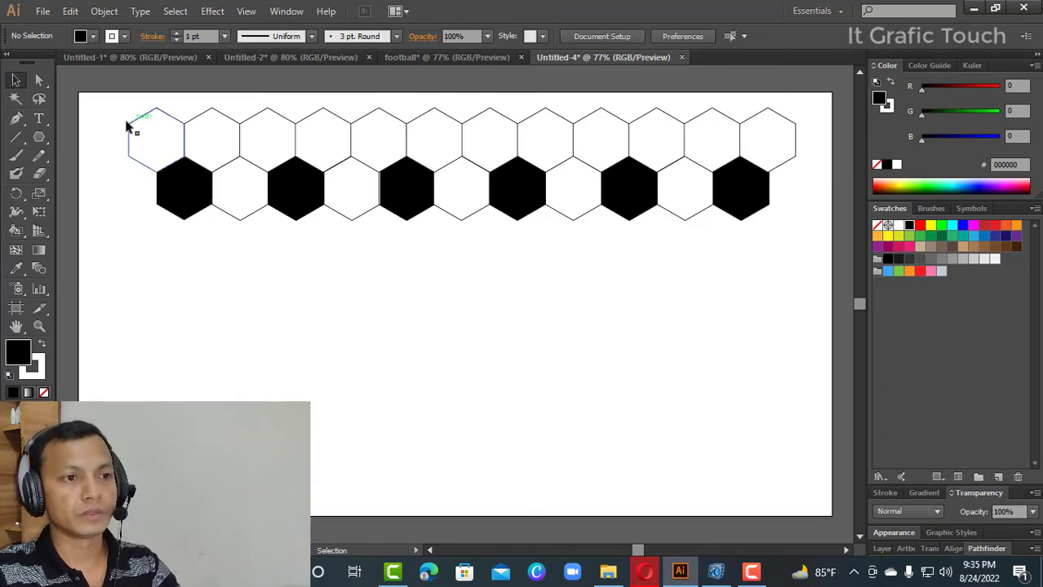
- Copy the two hexagon rows straight down to interlock with the originals, then repeat the copy twice to make eight rows
{"action": "left_click_drag", "start_coordinate": [114, 121], "coordinate": [806, 242]}
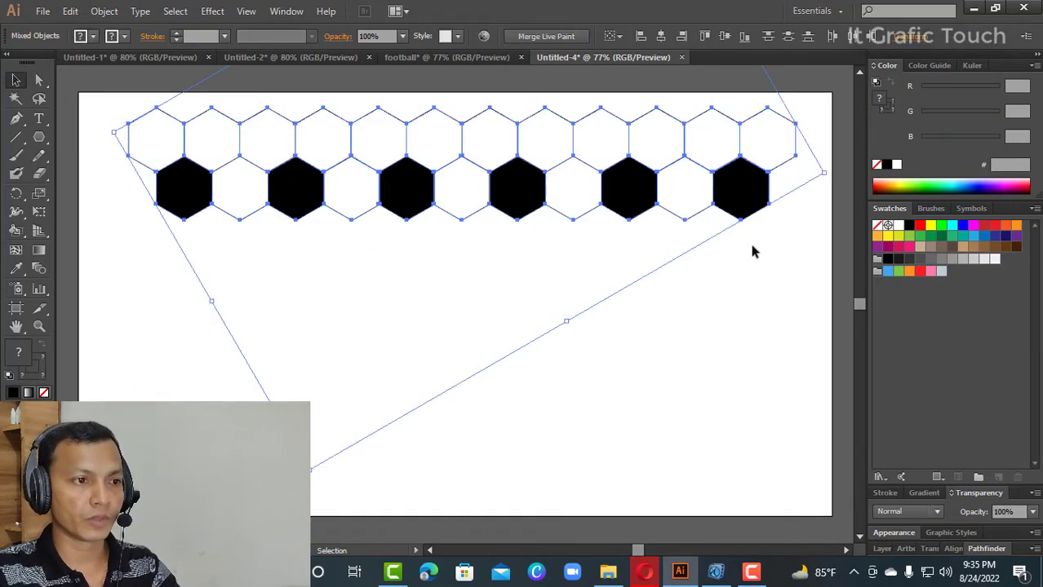
{"action": "left_click_drag", "start_coordinate": [614, 212], "coordinate": [616, 312]}
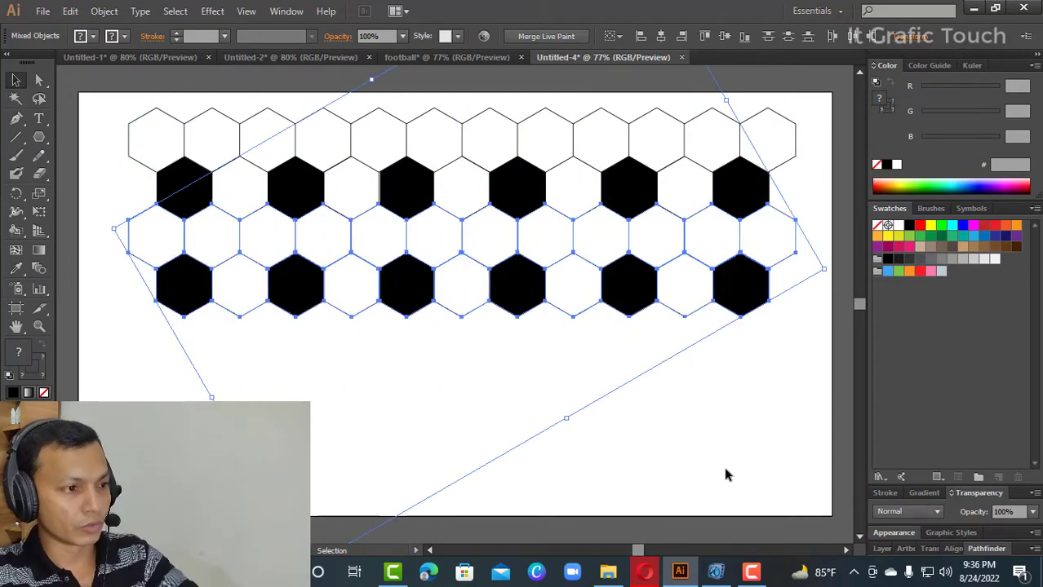
{"action": "key", "text": "a"}
{"action": "key", "text": "ctrl+d"}
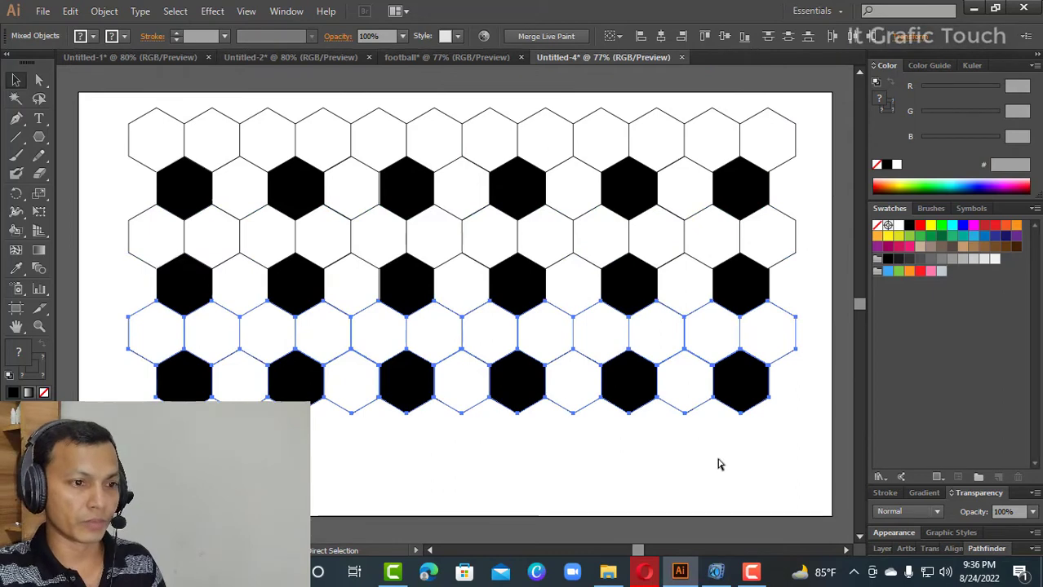
{"action": "key", "text": "ctrl+d"}
{"action": "key", "text": "v"}
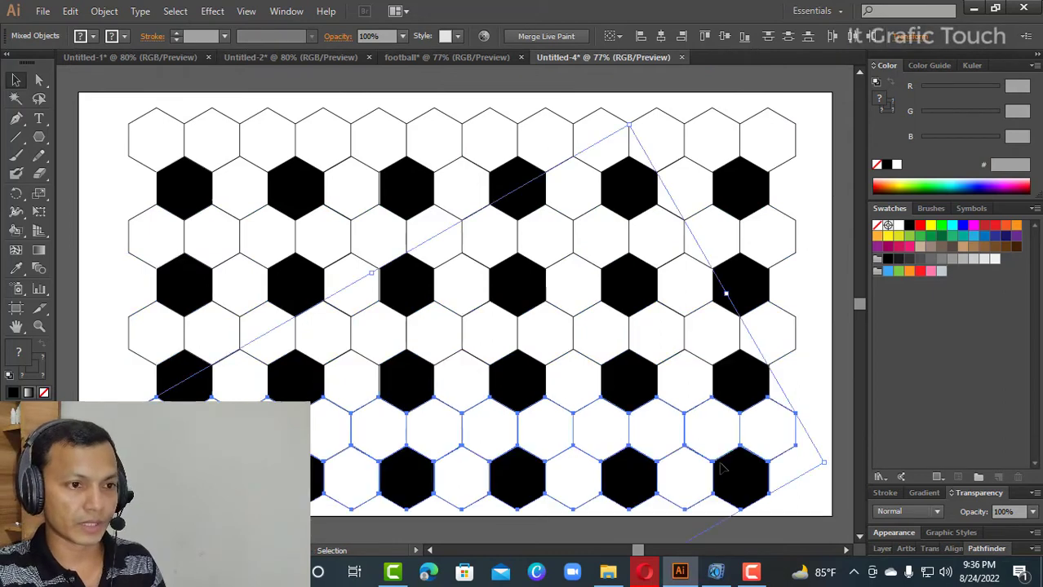
{"action": "left_click", "coordinate": [818, 405]}
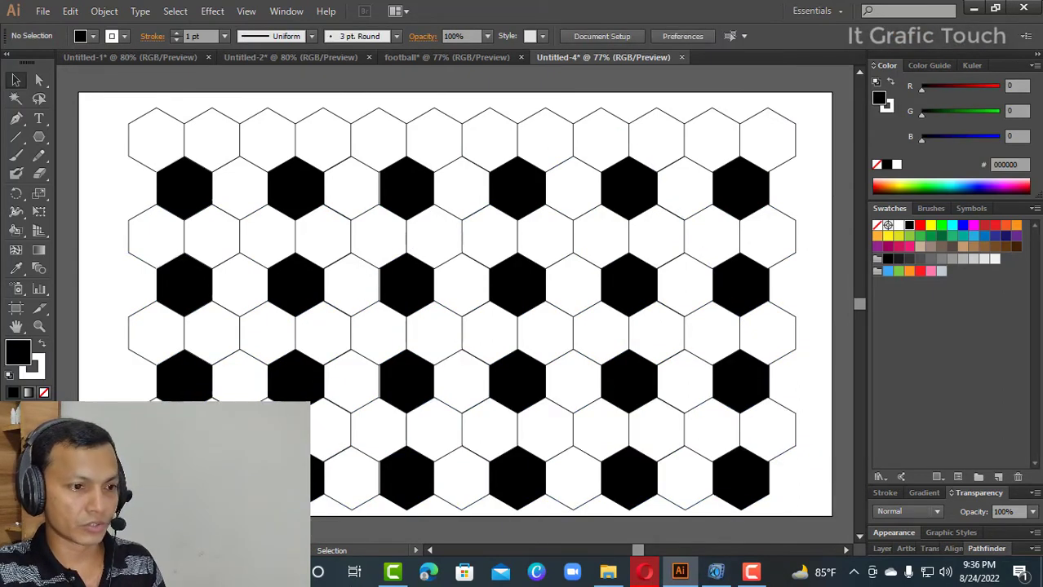
- Delete the lowest row of hexagons, then nudge the remaining seven rows slightly down on the artboard
{"action": "mouse_move", "coordinate": [310, 486]}
{"action": "left_mouse_down"}
{"action": "mouse_move", "coordinate": [547, 520]}
{"action": "mouse_move", "coordinate": [804, 517]}
{"action": "left_mouse_up"}
{"action": "key", "text": "Delete"}
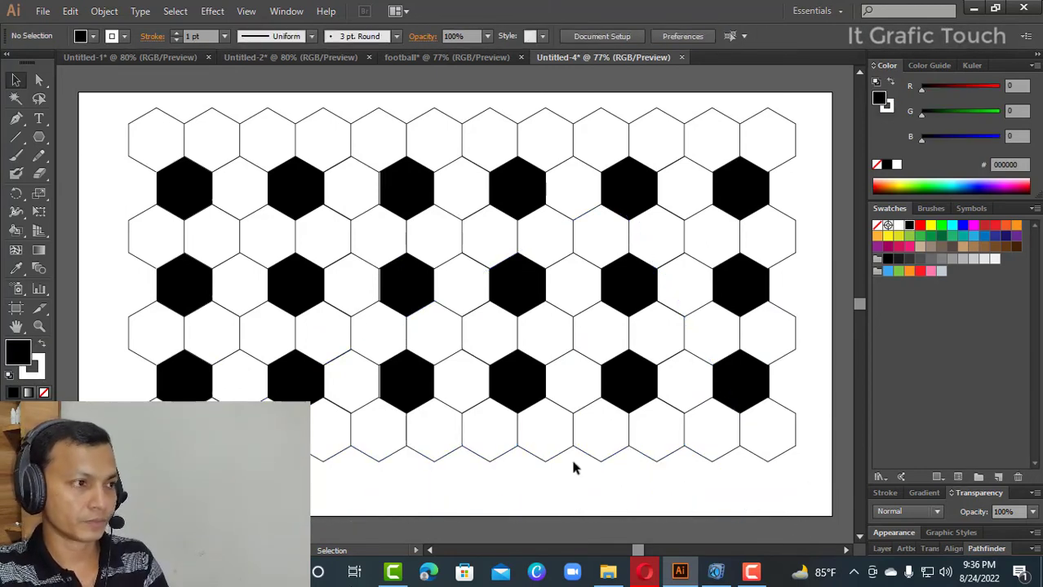
{"action": "left_click_drag", "start_coordinate": [111, 108], "coordinate": [822, 493]}
{"action": "key", "text": "Down"}
{"action": "key", "text": "Down"}
{"action": "key", "text": "Down"}
{"action": "key", "text": "Down"}
{"action": "key", "text": "Down"}
{"action": "key", "text": "Down"}
{"action": "key", "text": "Down"}
{"action": "key", "text": "Down"}
{"action": "key", "text": "Down"}
{"action": "key", "text": "Down"}
{"action": "key", "text": "Down"}
{"action": "key", "text": "Down"}
{"action": "key", "text": "Down"}
{"action": "key", "text": "Down"}
{"action": "key", "text": "Down"}
{"action": "key", "text": "Down"}
{"action": "key", "text": "Down"}
{"action": "key", "text": "Down"}
{"action": "key", "text": "Down"}
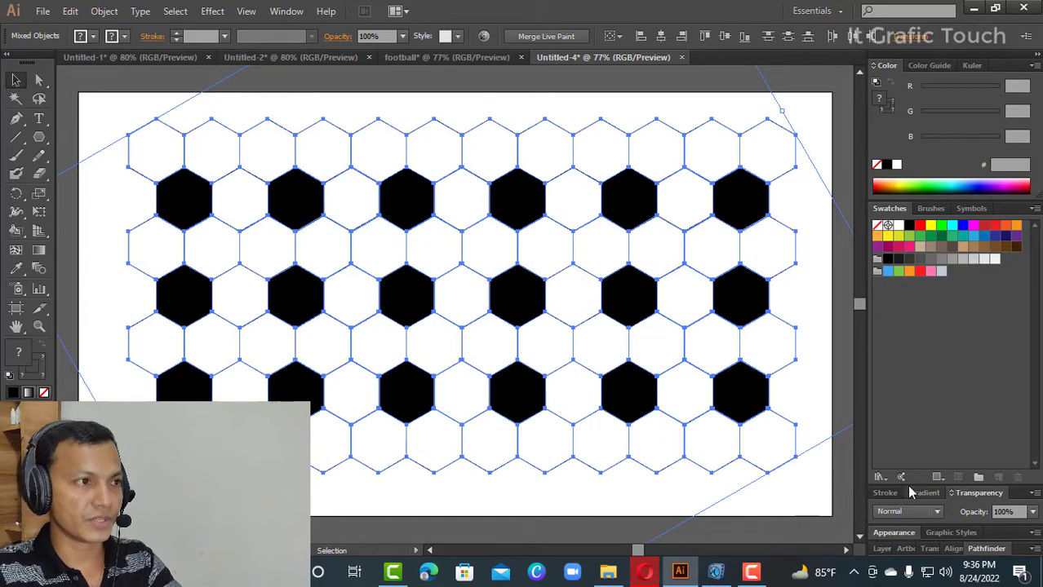
- Save the selected hexagon pattern as a Movie Clip symbol named New Symbol with Align to Pixel Grid enabled
{"action": "left_click", "coordinate": [972, 208]}
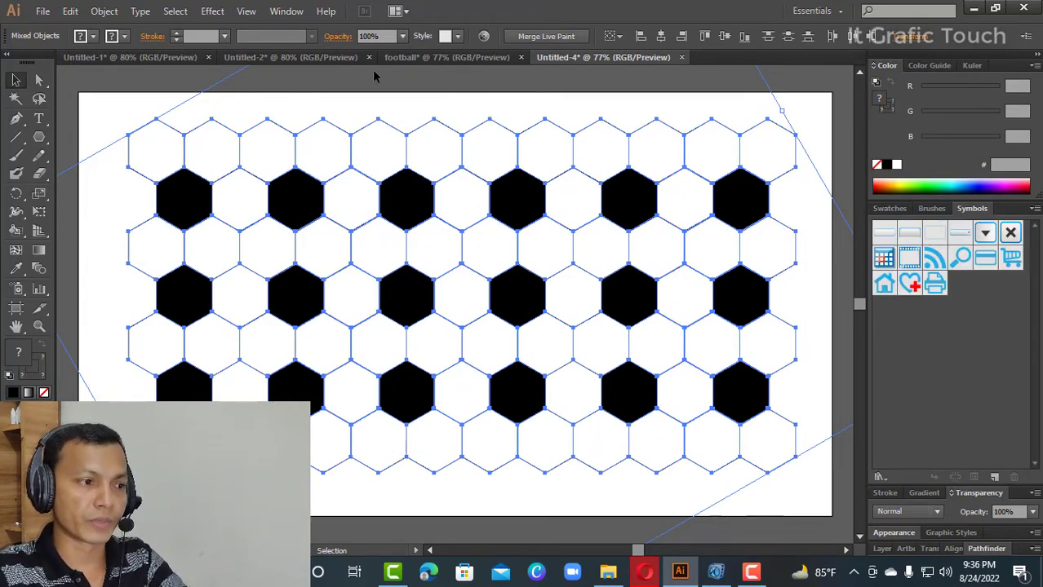
{"action": "left_click", "coordinate": [294, 13]}
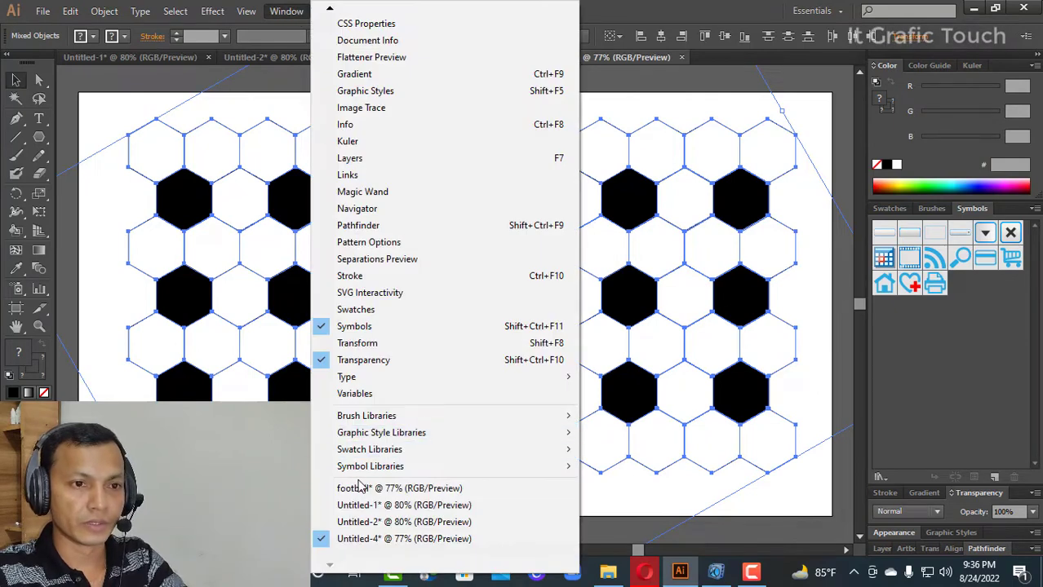
{"action": "left_click", "coordinate": [997, 267]}
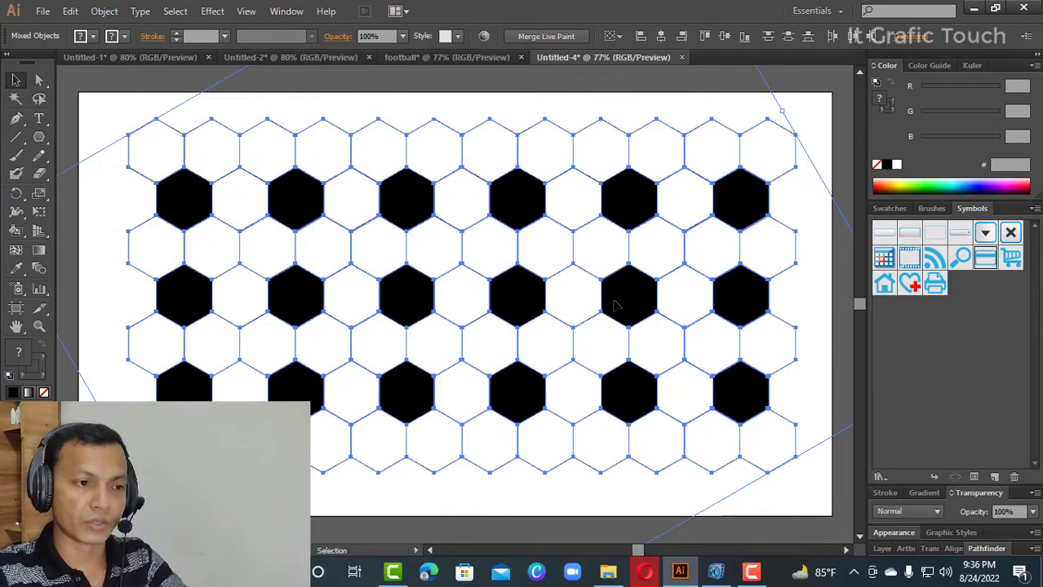
{"action": "left_click", "coordinate": [995, 480]}
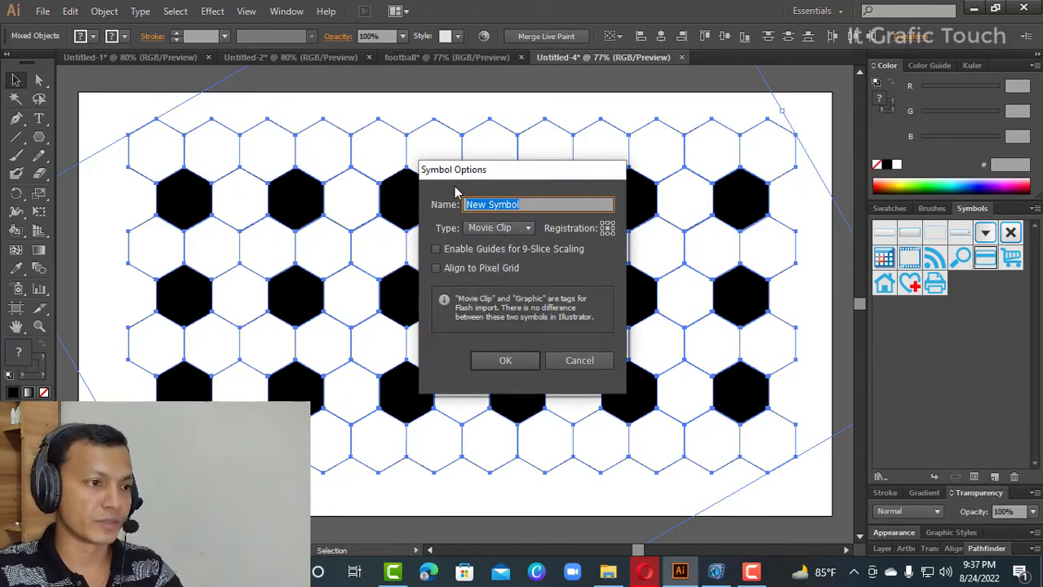
{"action": "left_click", "coordinate": [437, 269]}
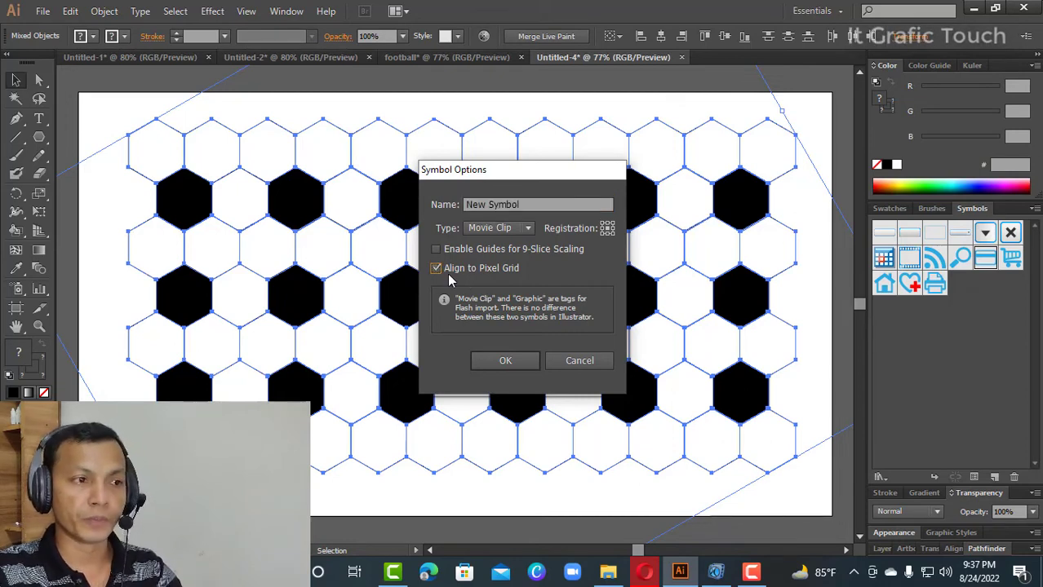
{"action": "left_click", "coordinate": [514, 361]}
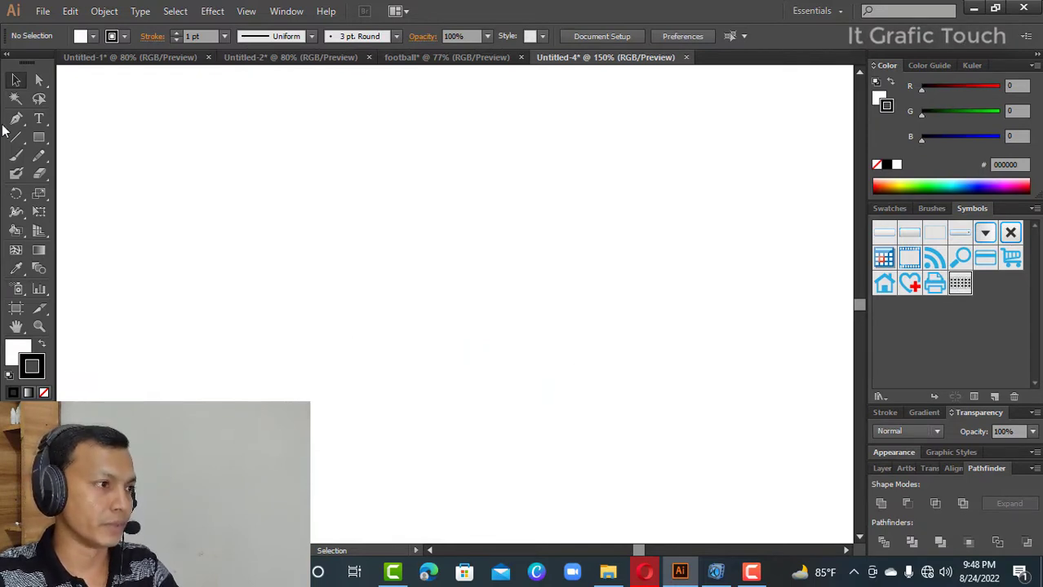
- Draw a white circle with a 1 pt black stroke outward from the artboard's centre using the Ellipse tool
{"action": "left_click", "coordinate": [39, 137]}
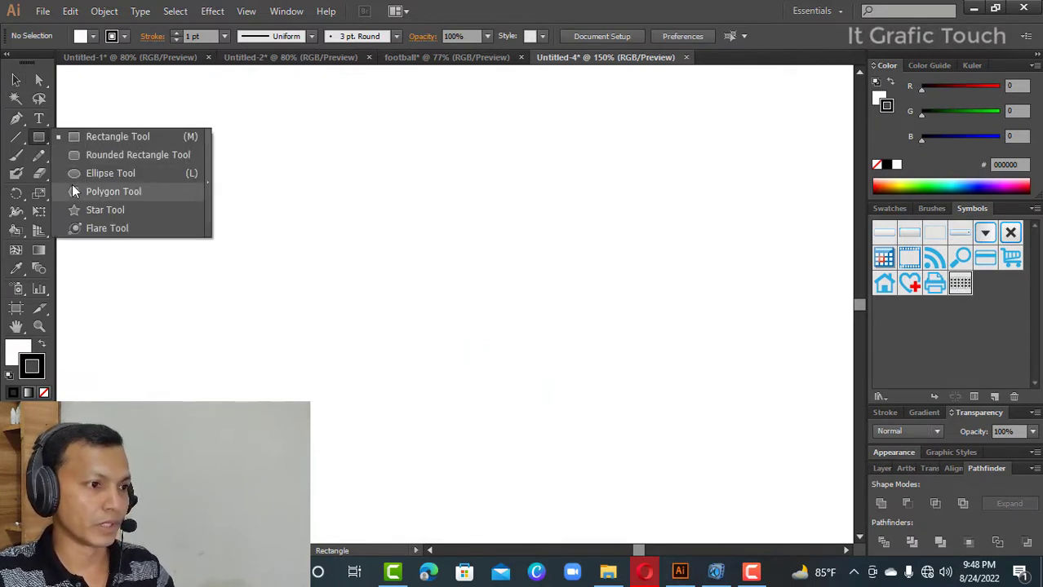
{"action": "left_click", "coordinate": [75, 176]}
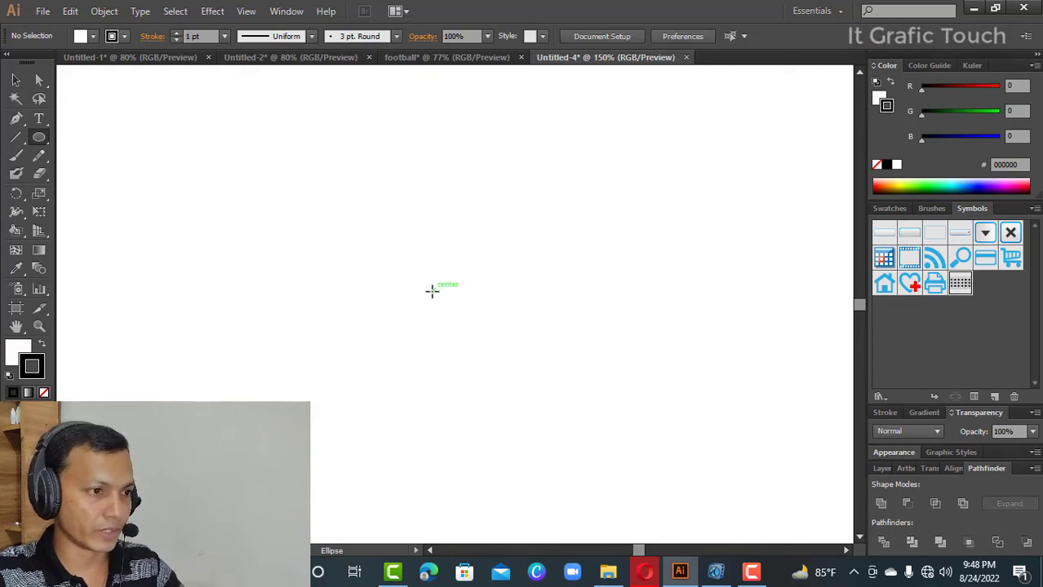
{"action": "left_click_drag", "start_coordinate": [433, 290], "coordinate": [480, 380]}
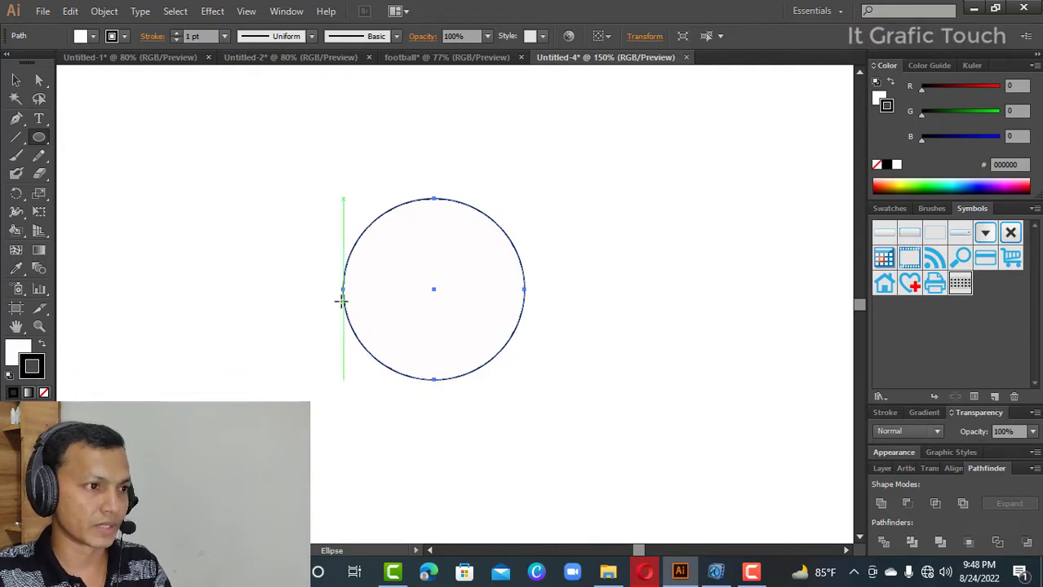
{"action": "left_click", "coordinate": [16, 80]}
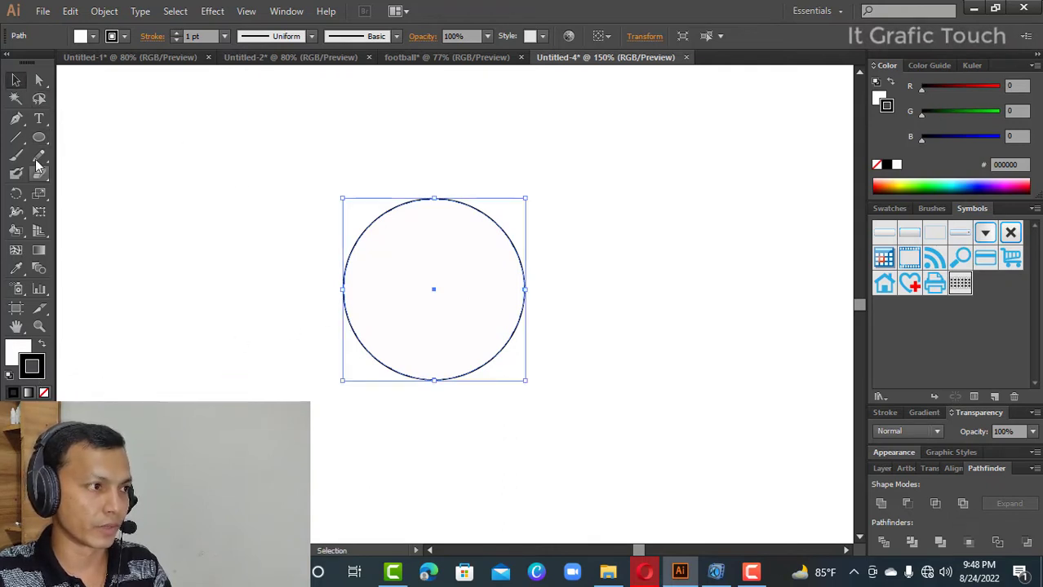
- Deselect the circle and return to the Selection tool
{"action": "left_click_drag", "start_coordinate": [38, 137], "coordinate": [78, 154]}
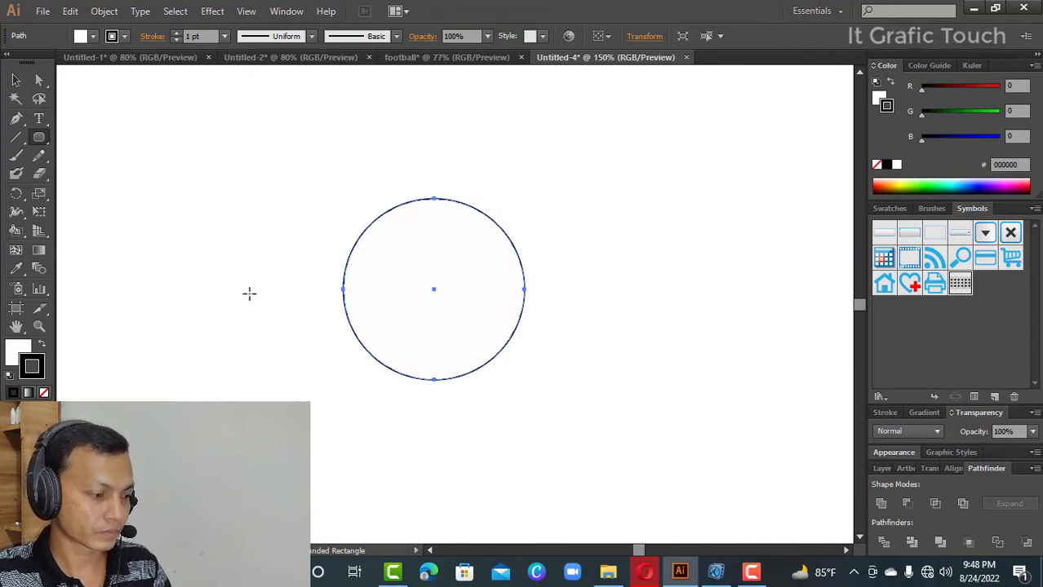
{"action": "key", "text": "v"}
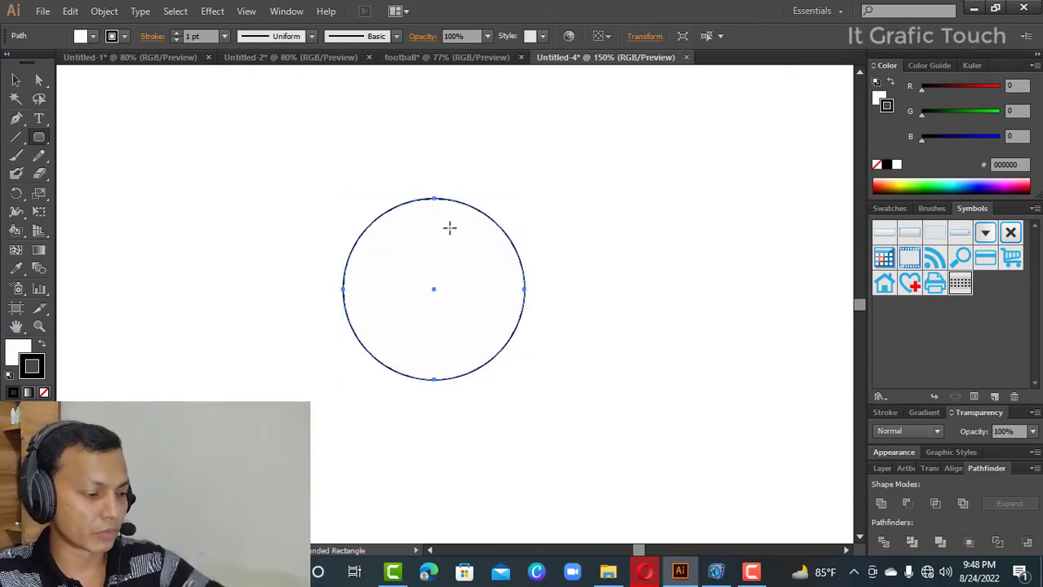
{"action": "key", "text": "ctrl"}
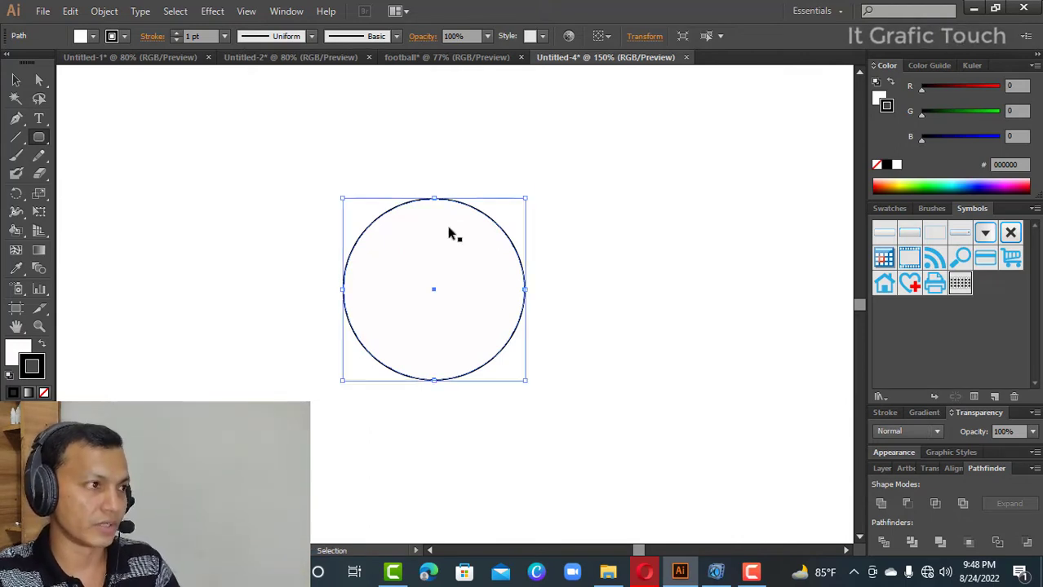
{"action": "key", "text": "ctrl+shift+a"}
{"action": "left_click", "coordinate": [19, 81]}
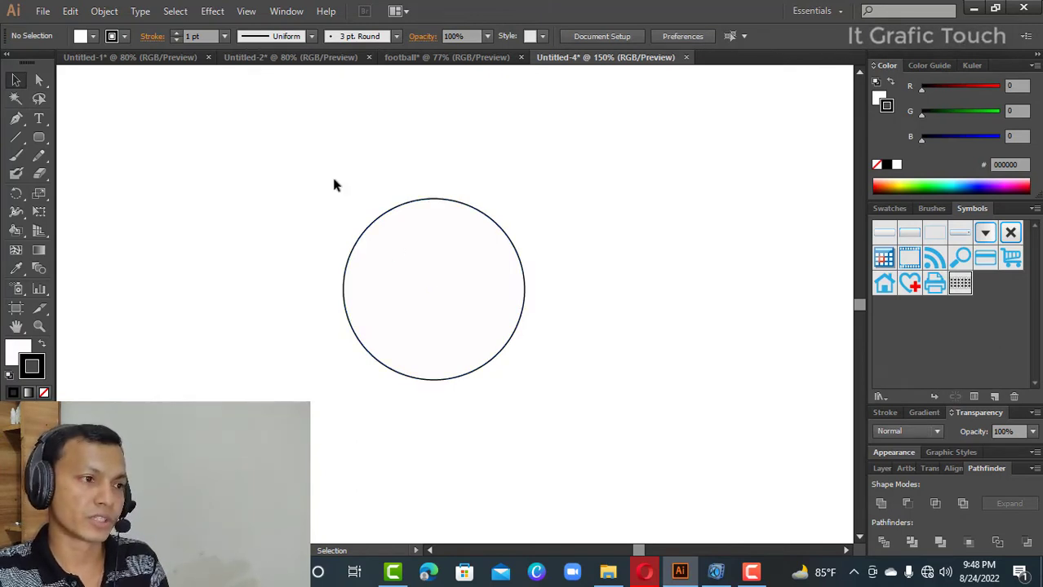
- Draw a rectangle covering the circle's left half up to its vertical centre line, and divide the two shapes with Pathfinder Divide
{"action": "left_click_drag", "start_coordinate": [316, 163], "coordinate": [505, 380]}
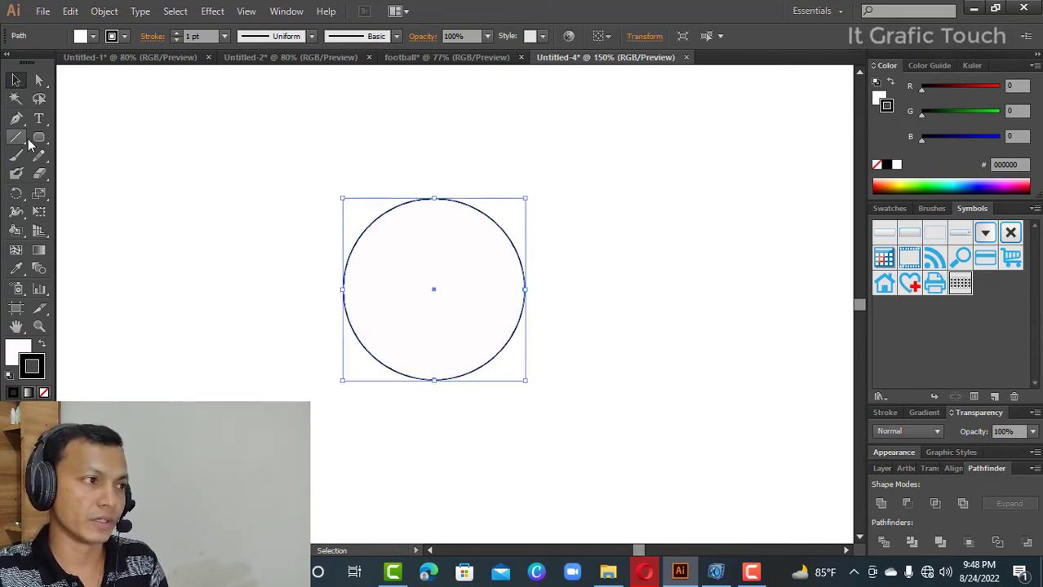
{"action": "left_click_drag", "start_coordinate": [39, 137], "coordinate": [74, 140]}
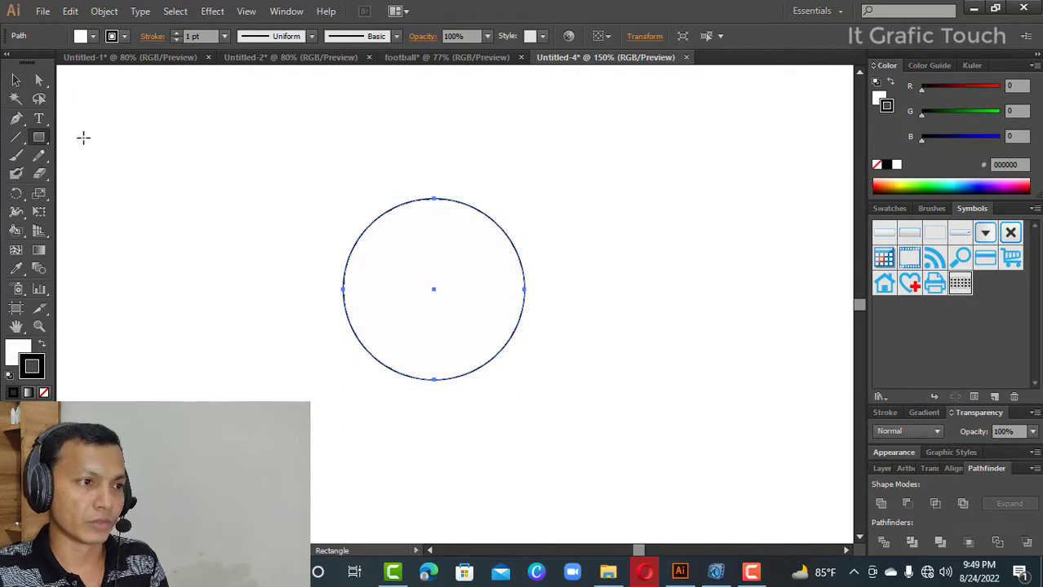
{"action": "mouse_move", "coordinate": [267, 137]}
{"action": "left_mouse_down"}
{"action": "mouse_move", "coordinate": [433, 421]}
{"action": "mouse_move", "coordinate": [434, 451]}
{"action": "left_mouse_up"}
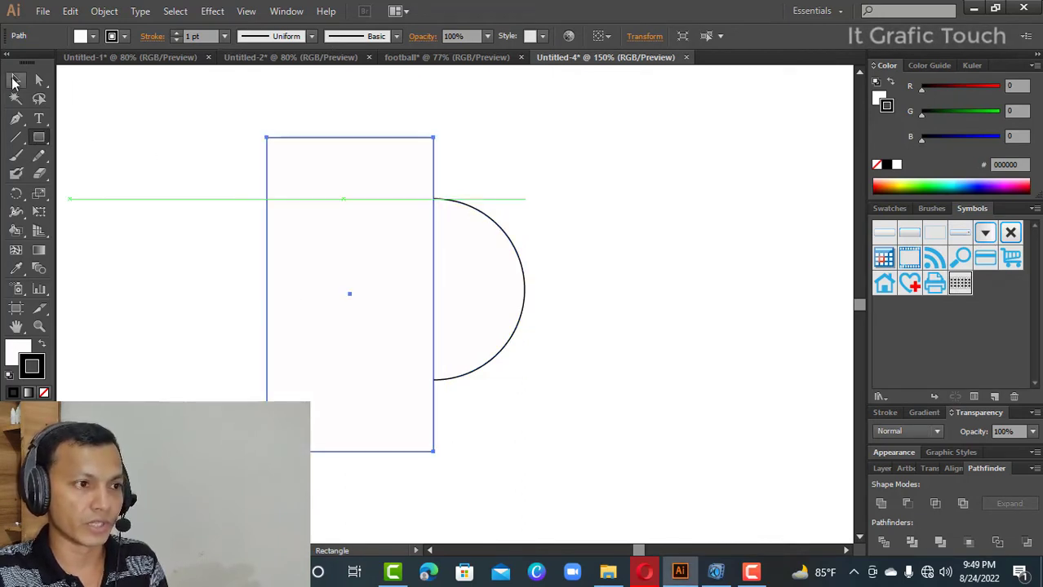
{"action": "left_click", "coordinate": [15, 80]}
{"action": "left_click_drag", "start_coordinate": [191, 135], "coordinate": [592, 444]}
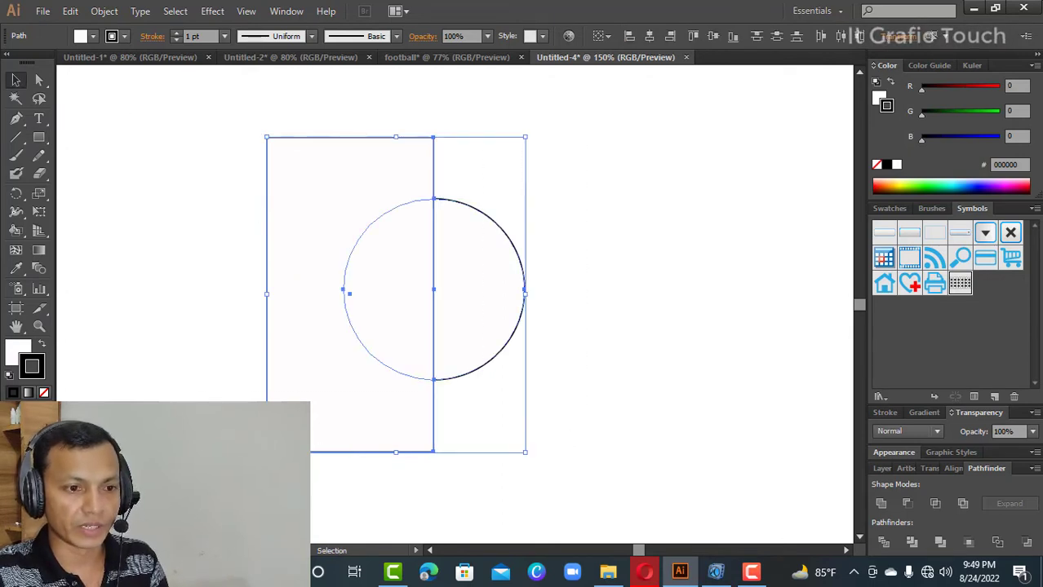
{"action": "left_click", "coordinate": [884, 542]}
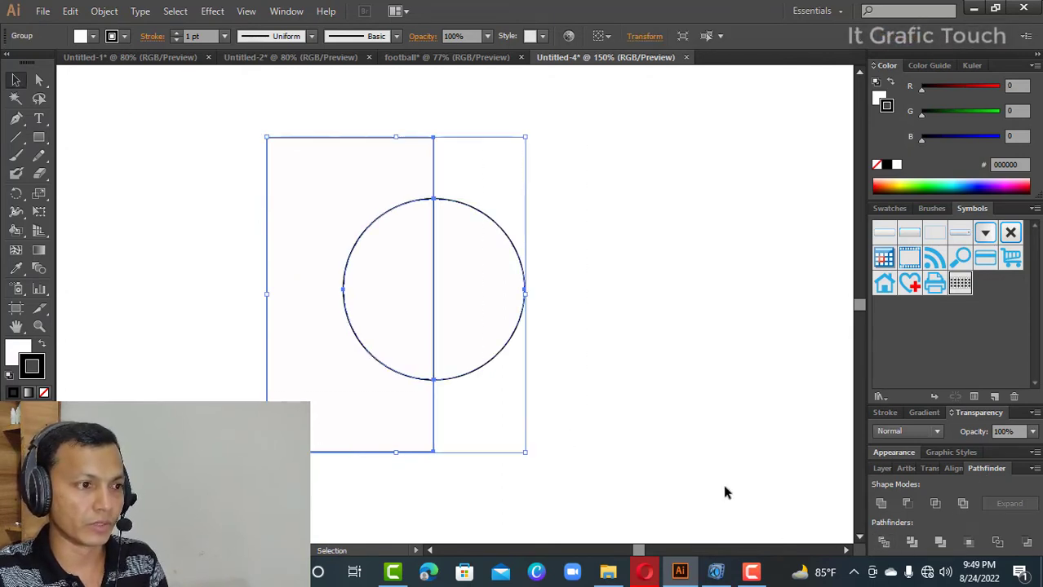
- Ungroup the divided shapes and delete the rectangle pieces and the circle's left half
{"action": "right_click", "coordinate": [344, 201]}
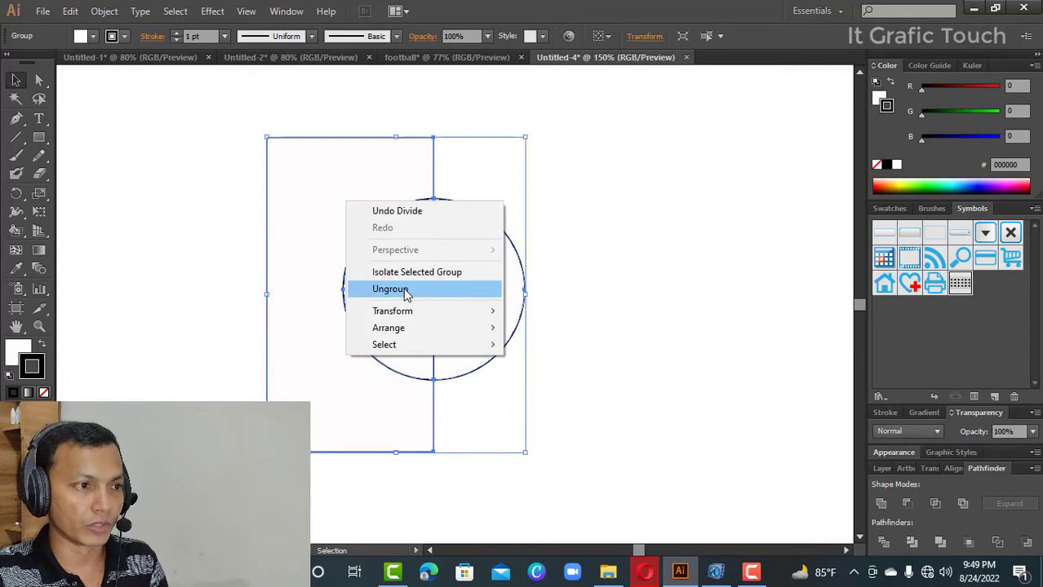
{"action": "left_click", "coordinate": [403, 292]}
{"action": "left_click", "coordinate": [529, 292]}
{"action": "left_click_drag", "start_coordinate": [246, 159], "coordinate": [405, 368]}
{"action": "key", "text": "Delete"}
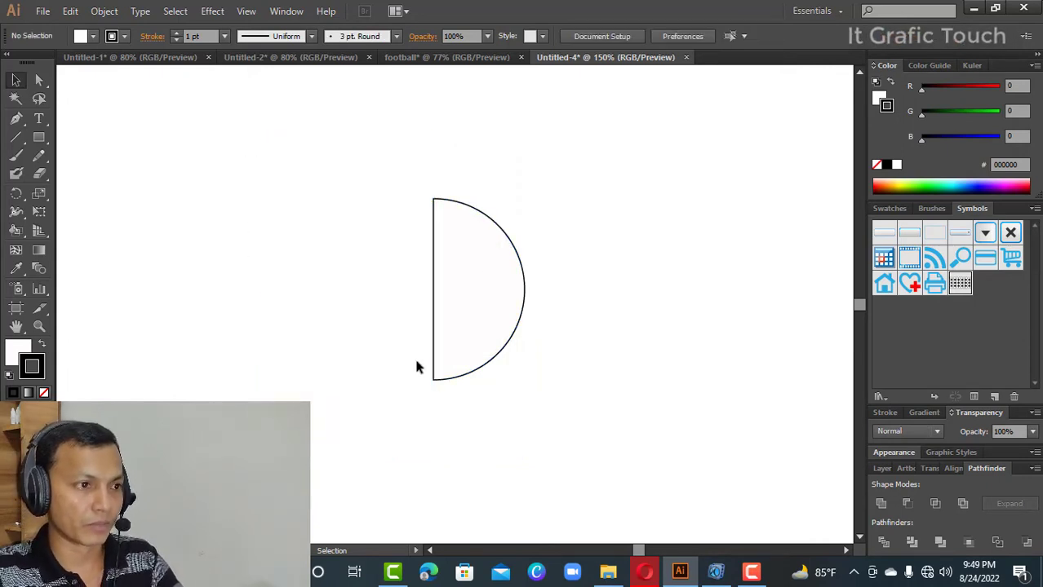
- Start a 3D Revolve effect on the half circle with Preview enabled and set its position to Front
{"action": "left_click_drag", "start_coordinate": [377, 154], "coordinate": [547, 411]}
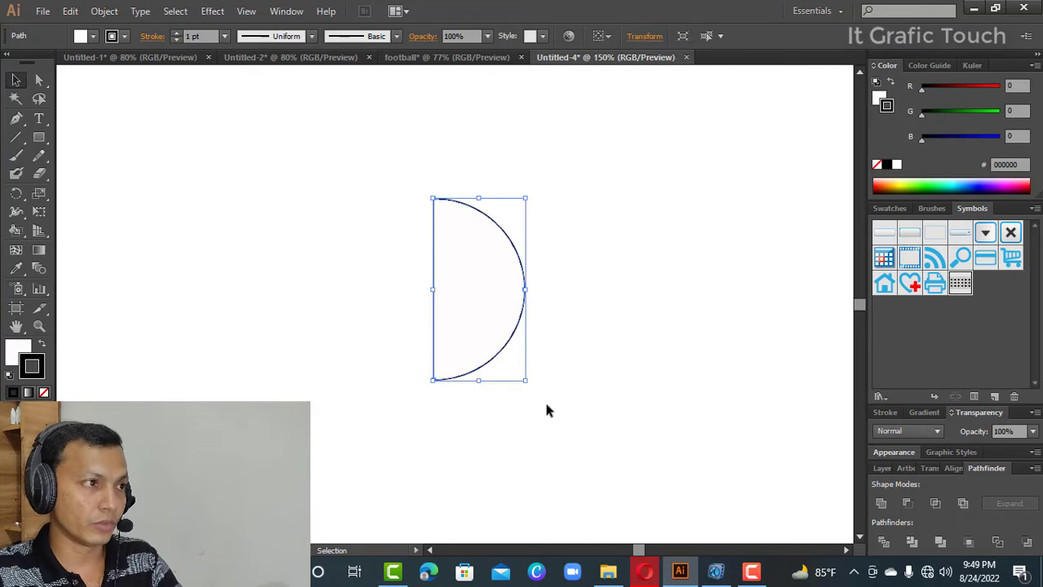
{"action": "left_click", "coordinate": [212, 11]}
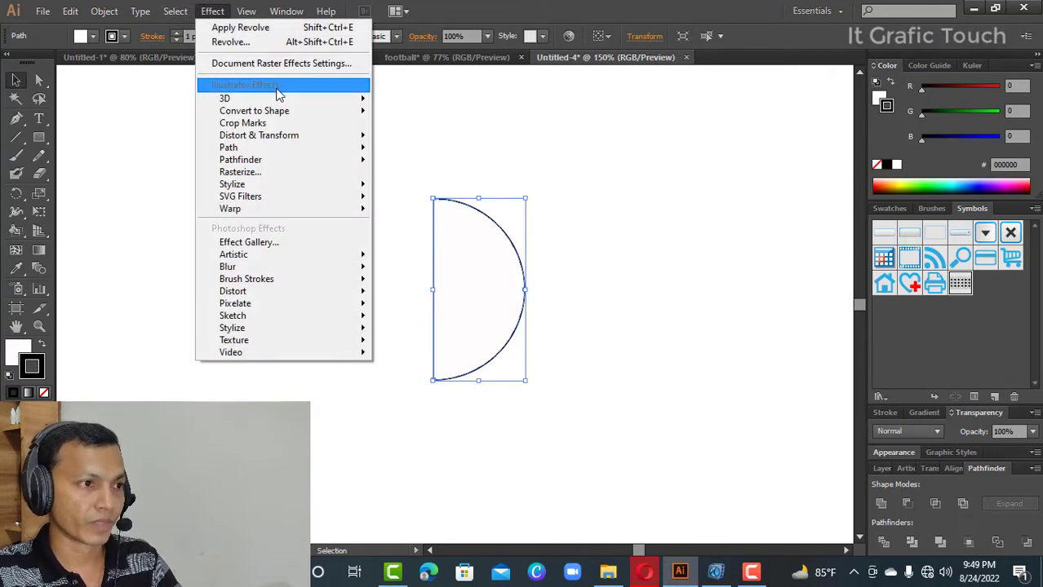
{"action": "mouse_move", "coordinate": [280, 99]}
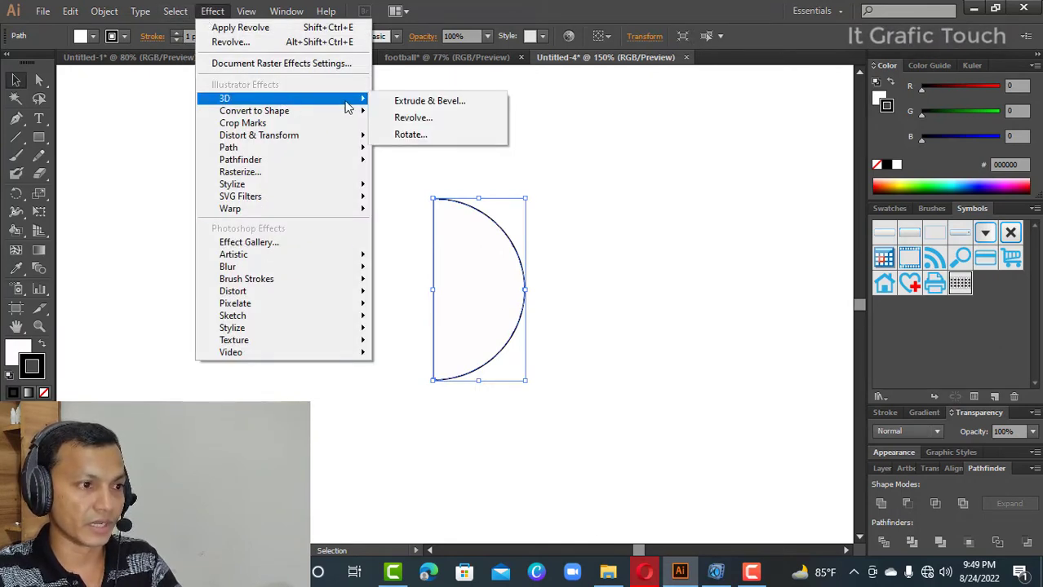
{"action": "left_click", "coordinate": [442, 118]}
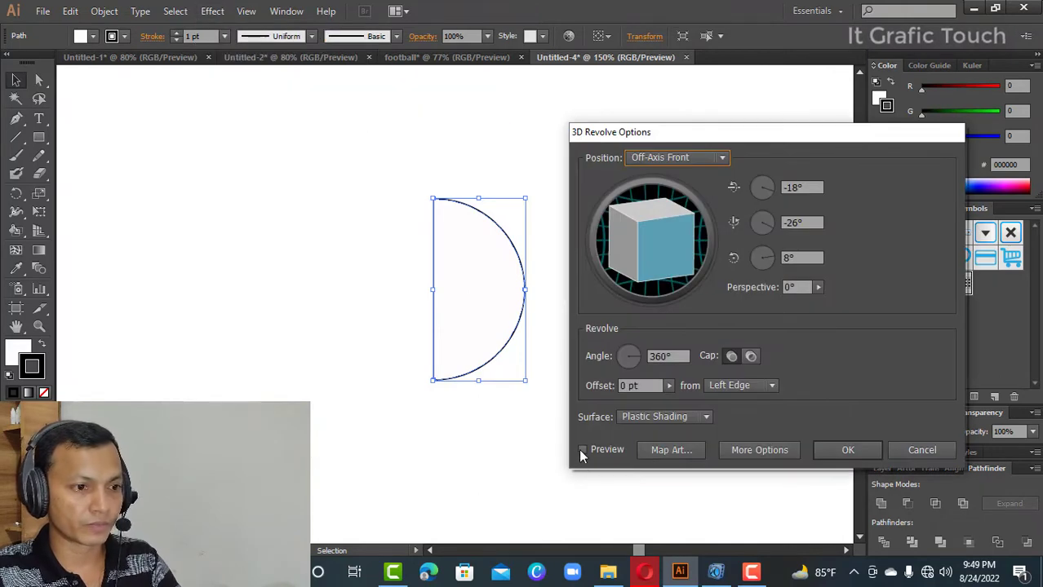
{"action": "left_click", "coordinate": [583, 450]}
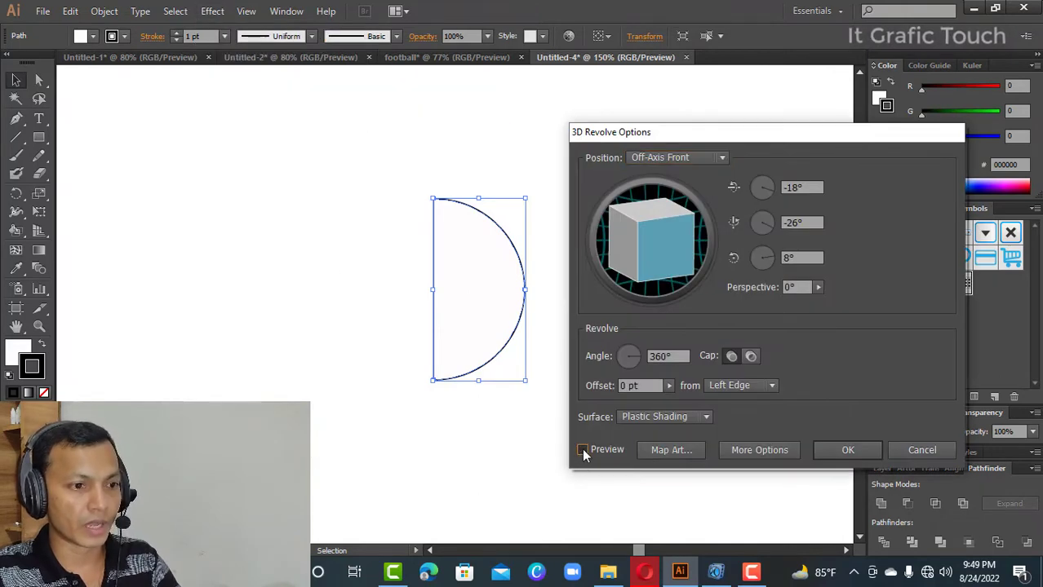
{"action": "left_click", "coordinate": [670, 449]}
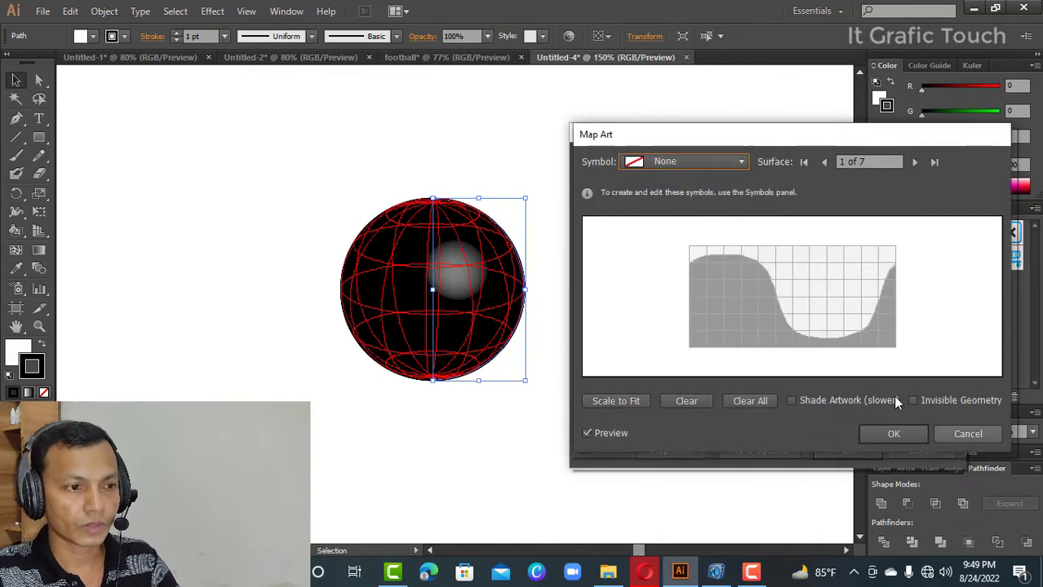
{"action": "left_click", "coordinate": [964, 435]}
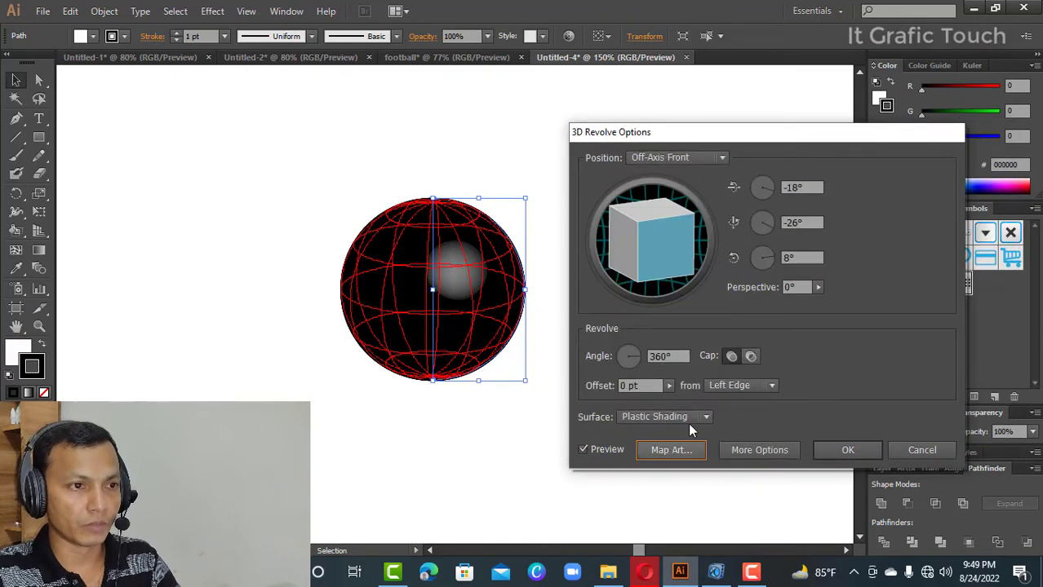
{"action": "left_click", "coordinate": [722, 158]}
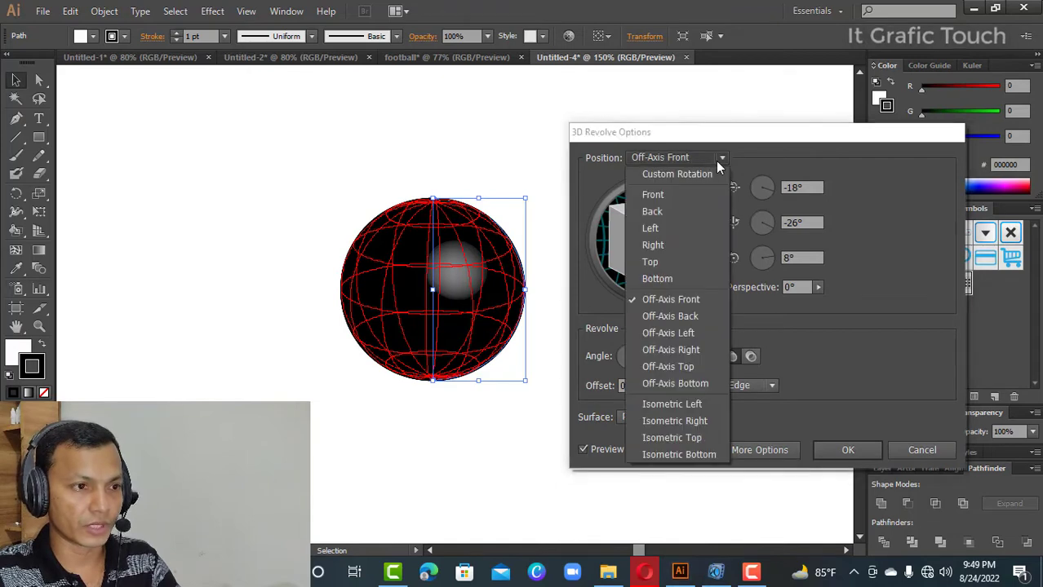
{"action": "left_click", "coordinate": [661, 195]}
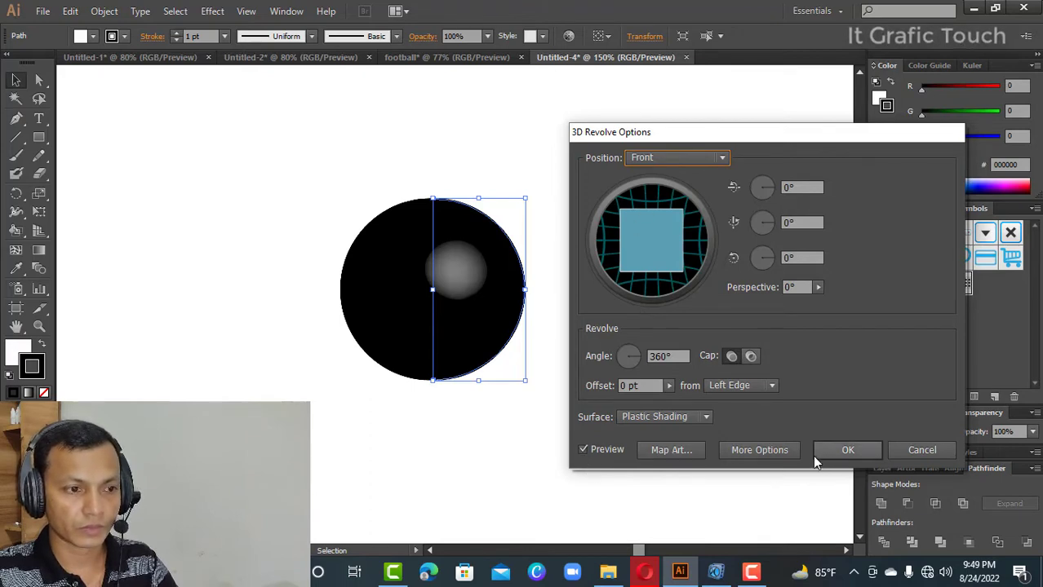
{"action": "left_click", "coordinate": [672, 451]}
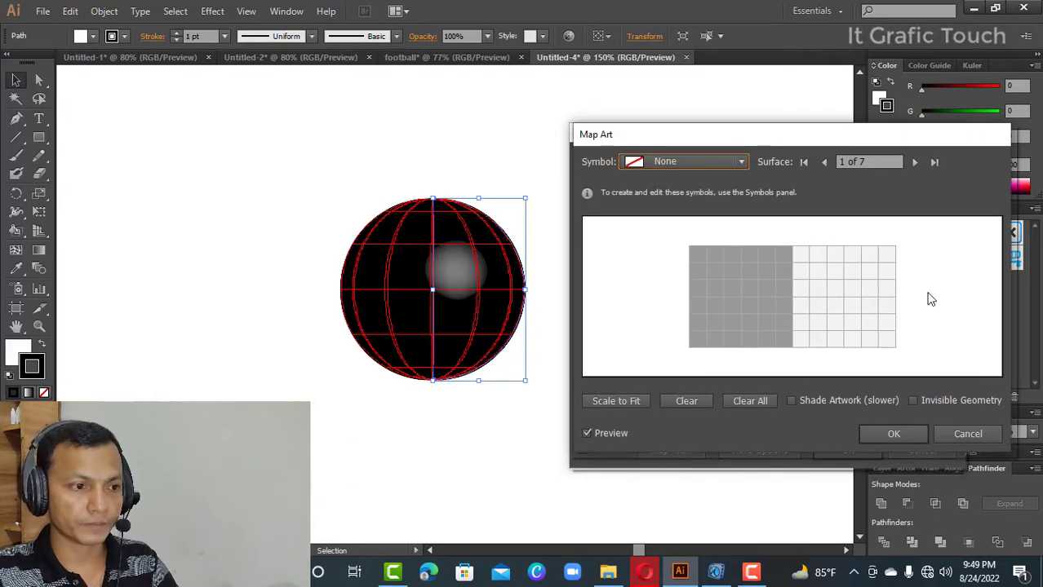
{"action": "left_click", "coordinate": [948, 432]}
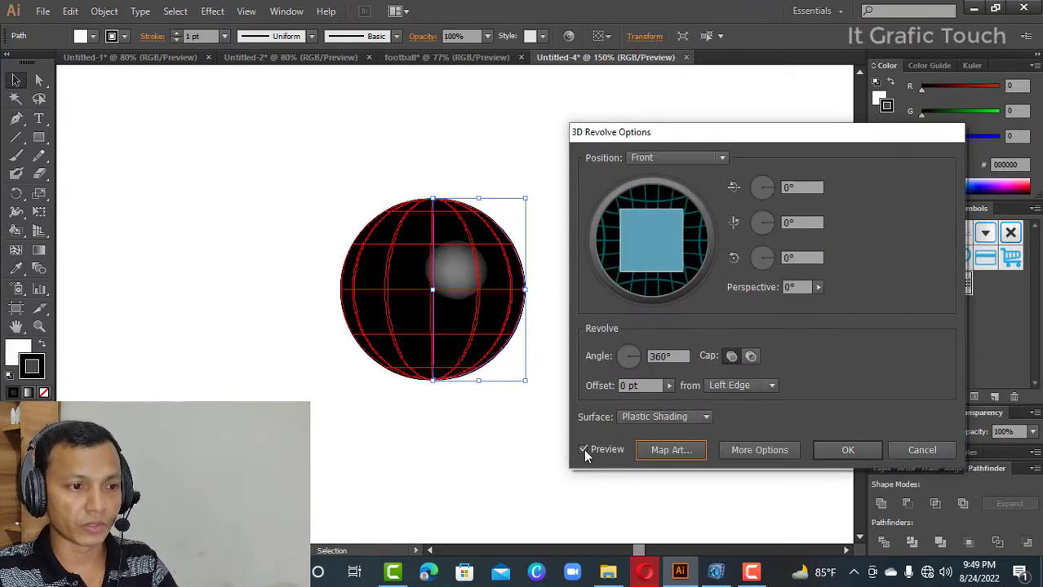
{"action": "left_click", "coordinate": [713, 158]}
{"action": "left_click", "coordinate": [661, 197]}
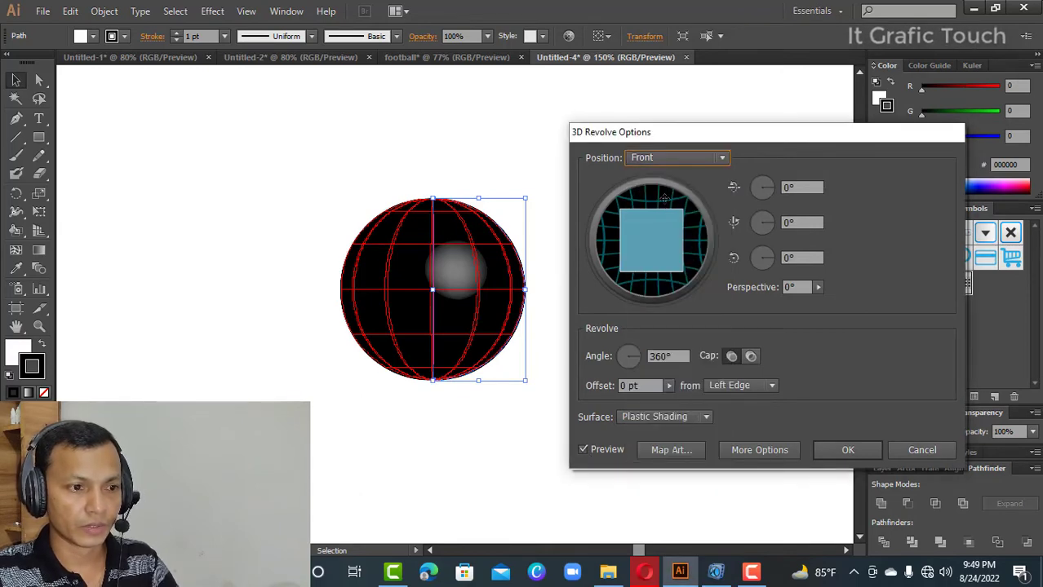
- Map New Symbol onto surface 1 of 7 of the revolved sphere and enable Invisible Geometry
{"action": "left_click", "coordinate": [682, 453]}
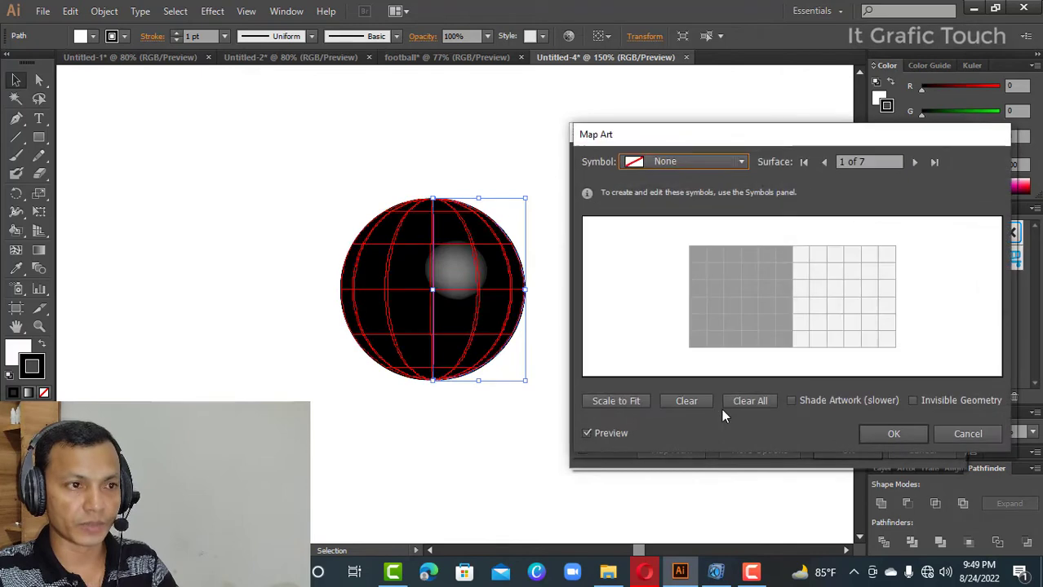
{"action": "left_click", "coordinate": [743, 165]}
{"action": "left_click", "coordinate": [660, 448]}
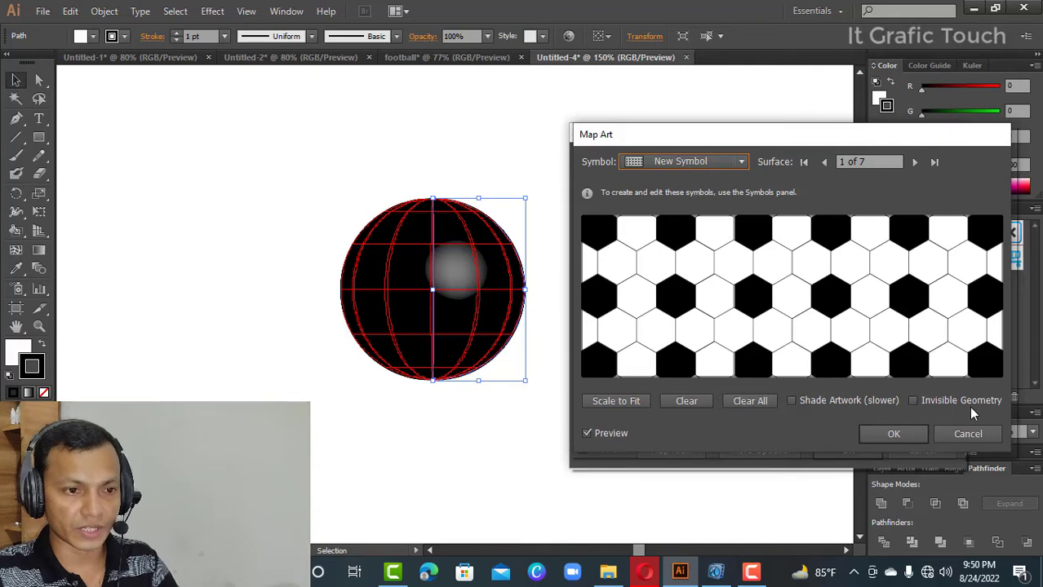
{"action": "left_click", "coordinate": [913, 401]}
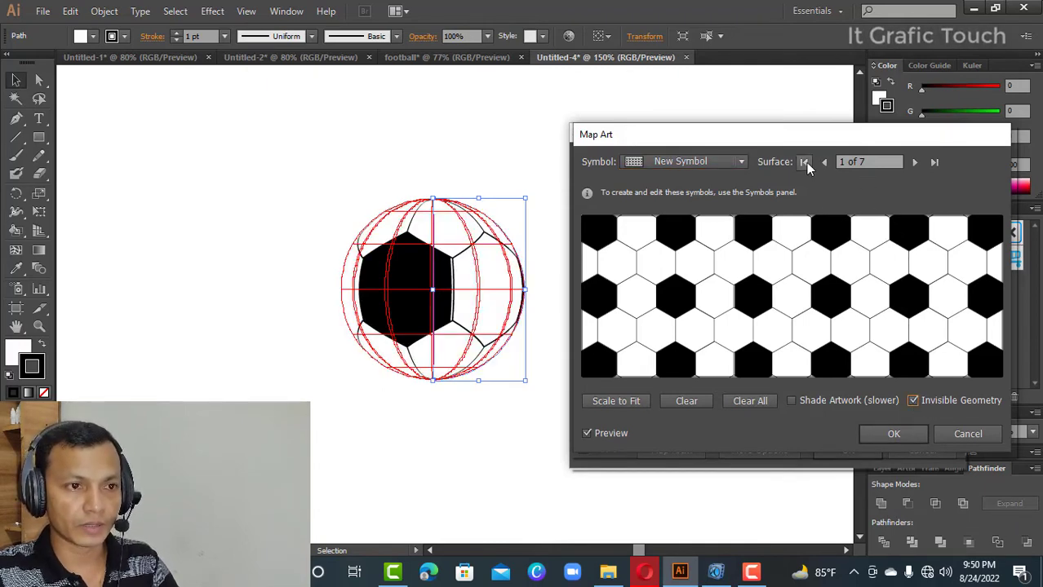
- Map New Symbol onto surface 5 of 7 of the sphere, with Invisible Geometry disabled
{"action": "left_click", "coordinate": [915, 162]}
{"action": "left_click", "coordinate": [915, 162]}
{"action": "left_click", "coordinate": [914, 162]}
{"action": "left_click", "coordinate": [914, 162]}
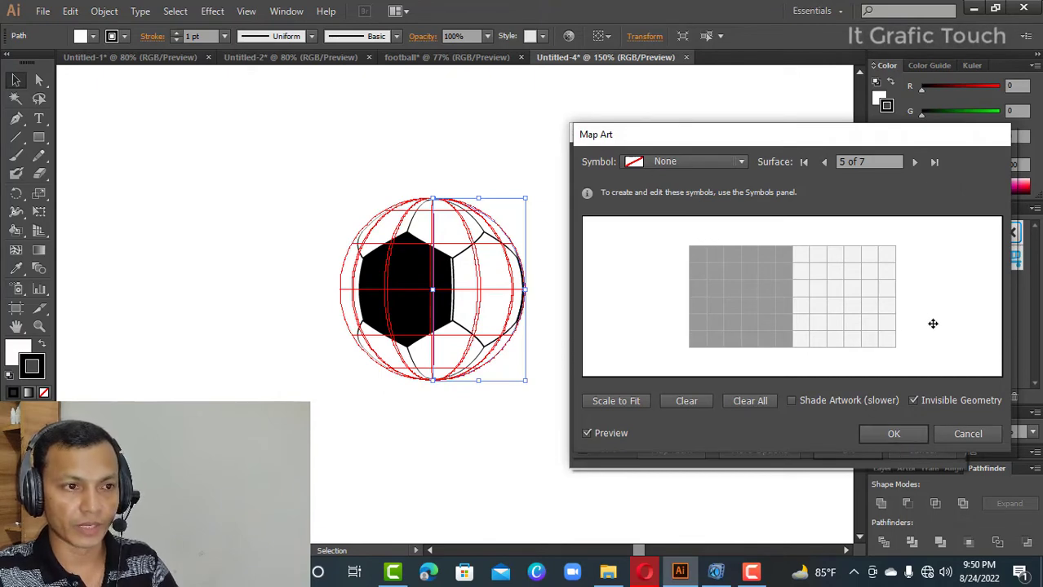
{"action": "left_click", "coordinate": [740, 162]}
{"action": "left_click", "coordinate": [687, 445]}
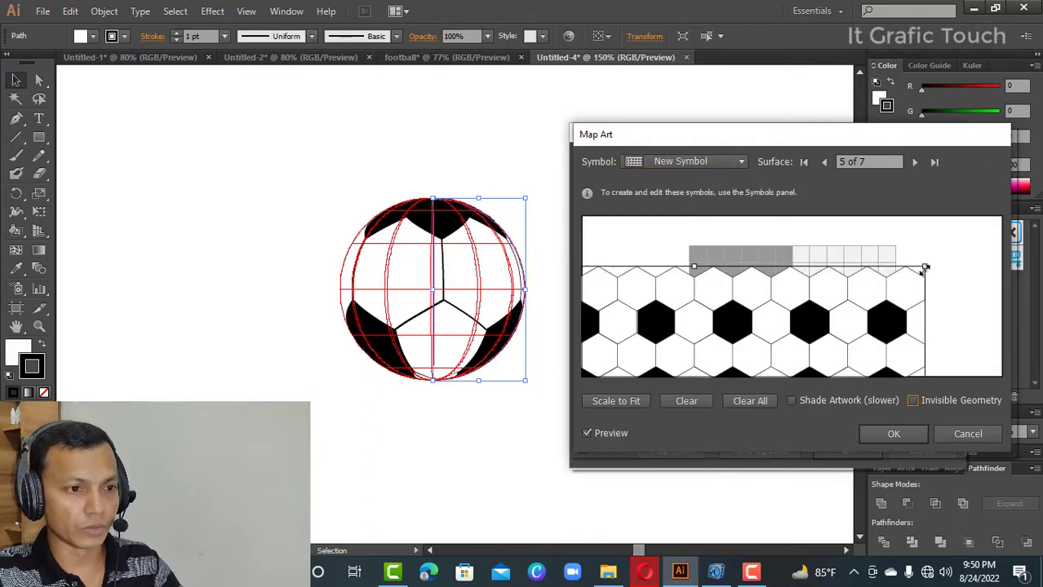
- Scale and move the hexagon artwork to fit the surface 5 grid, and apply the art mapping and the 3D Revolve effect
{"action": "left_click_drag", "start_coordinate": [924, 270], "coordinate": [815, 335]}
{"action": "left_click_drag", "start_coordinate": [766, 365], "coordinate": [891, 269]}
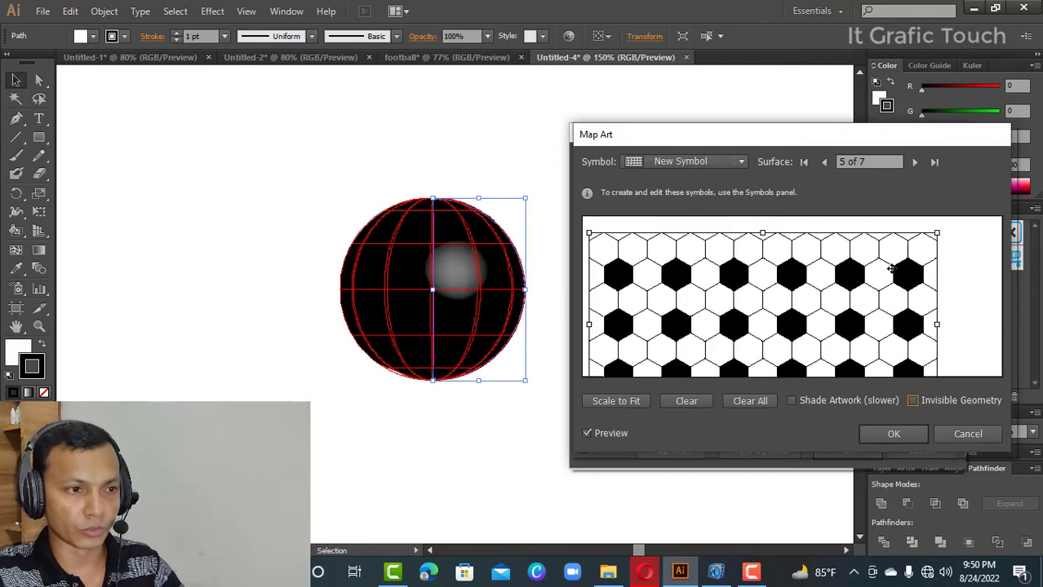
{"action": "left_click_drag", "start_coordinate": [937, 233], "coordinate": [838, 327]}
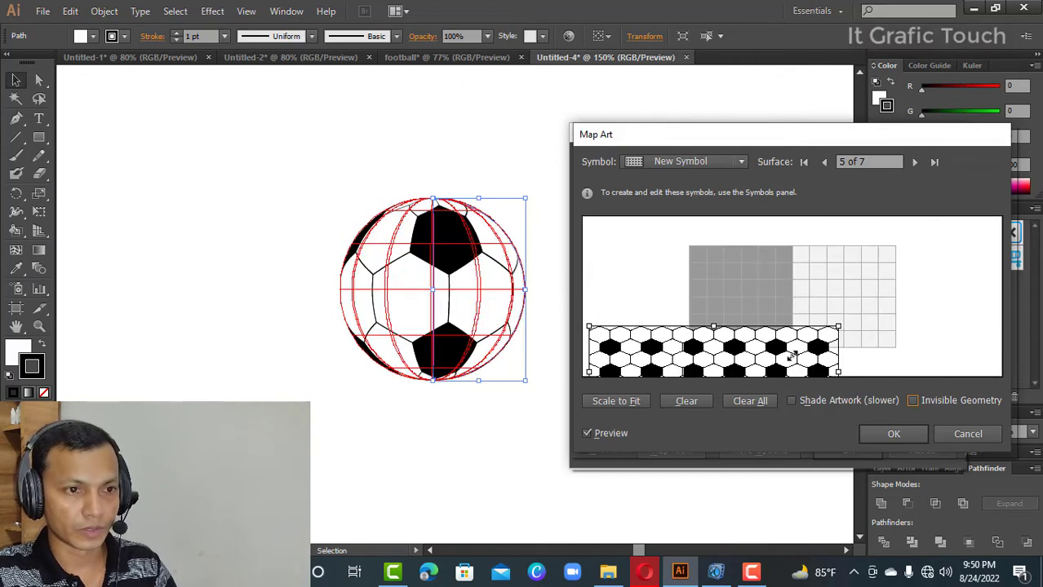
{"action": "left_click_drag", "start_coordinate": [792, 356], "coordinate": [846, 278]}
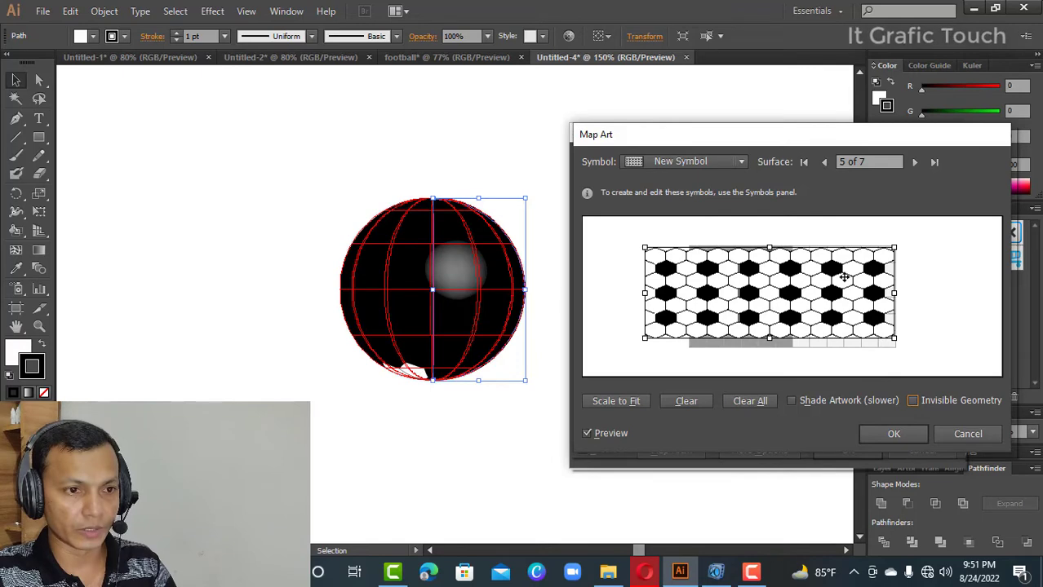
{"action": "left_click_drag", "start_coordinate": [894, 338], "coordinate": [898, 349]}
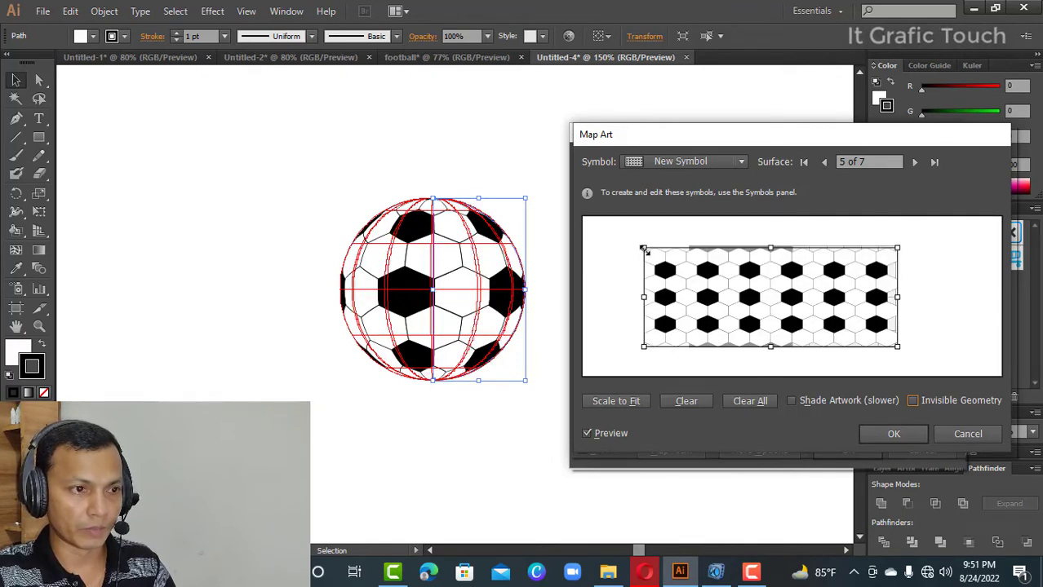
{"action": "left_click_drag", "start_coordinate": [643, 249], "coordinate": [689, 247]}
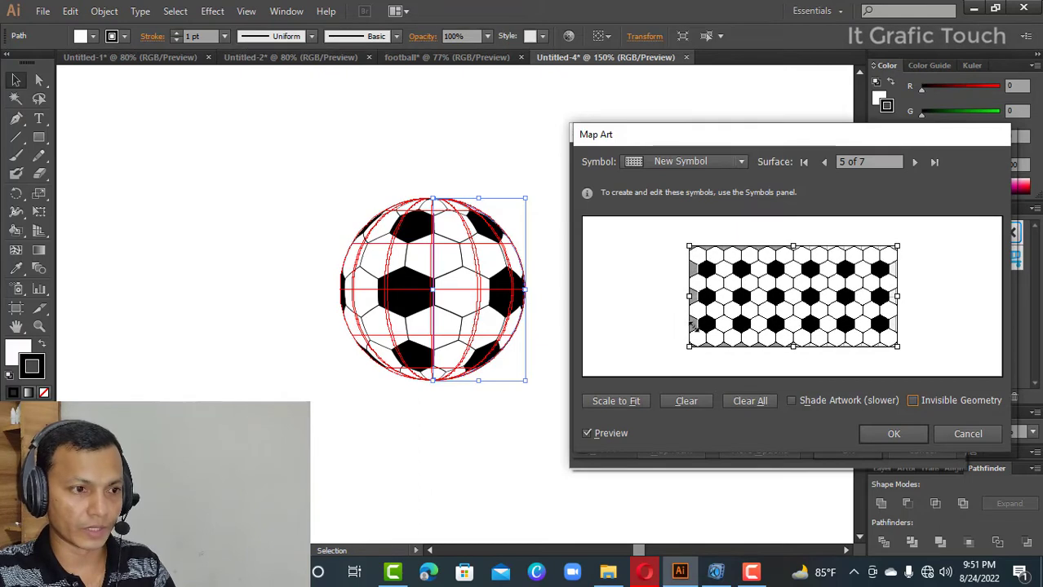
{"action": "left_click_drag", "start_coordinate": [690, 346], "coordinate": [690, 348]}
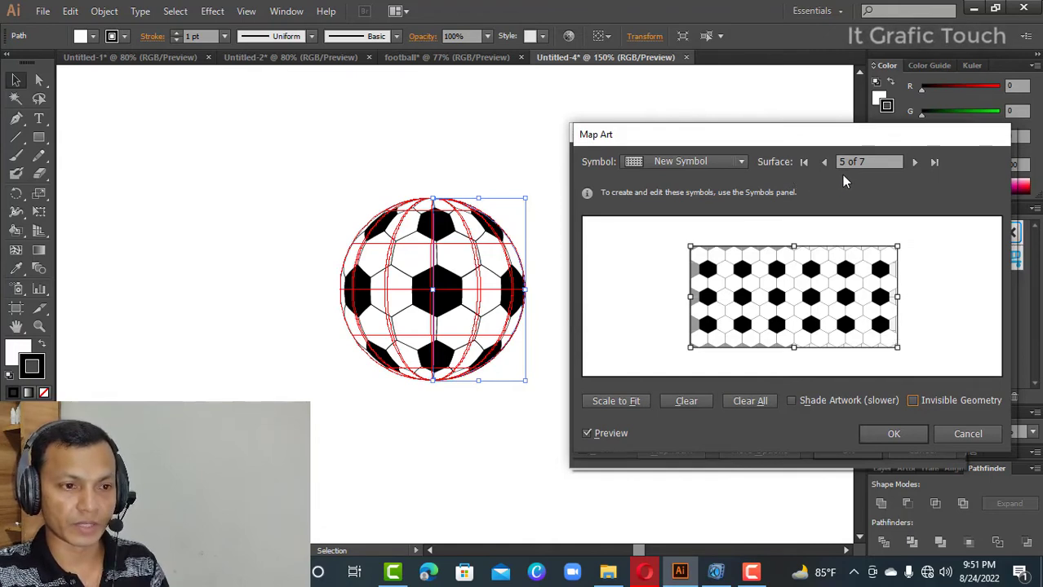
{"action": "left_click", "coordinate": [893, 433]}
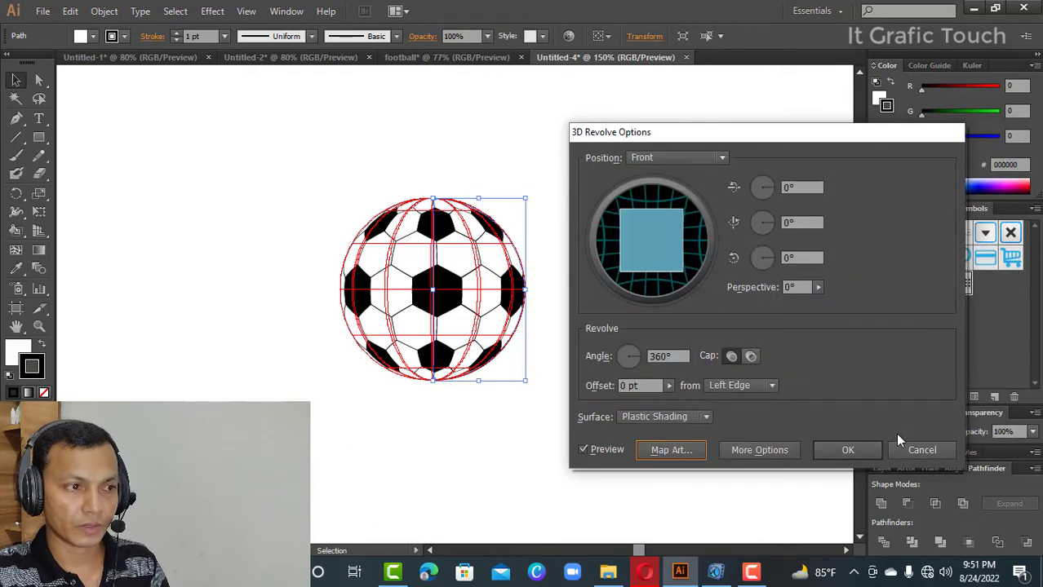
{"action": "left_click", "coordinate": [871, 451]}
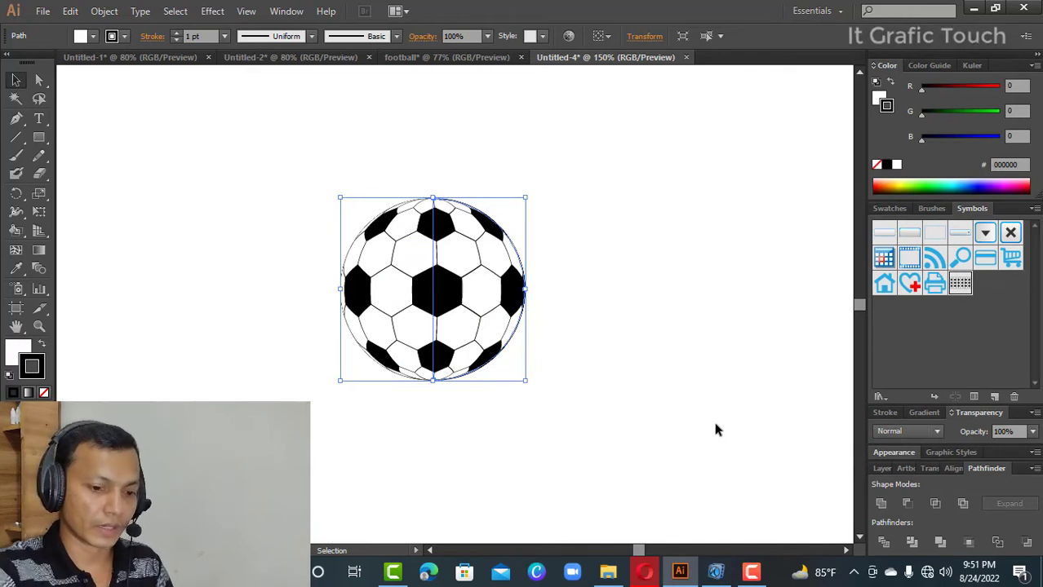
- Enlarge the view of the football to 300% and deselect it to inspect the result
{"action": "key", "text": "a"}
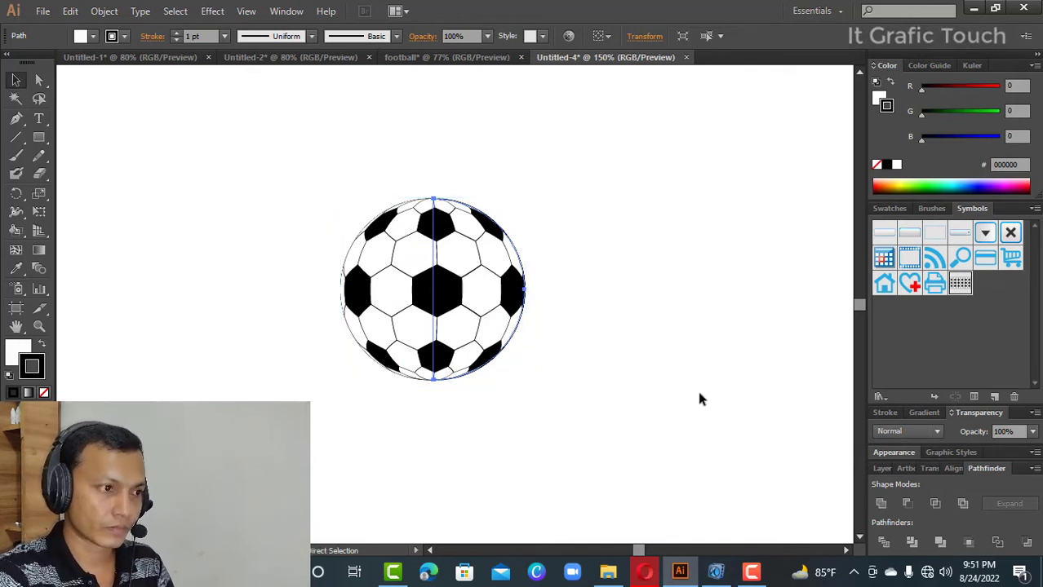
{"action": "key", "text": "ctrl+plus"}
{"action": "key", "text": "ctrl+plus"}
{"action": "key", "text": "v"}
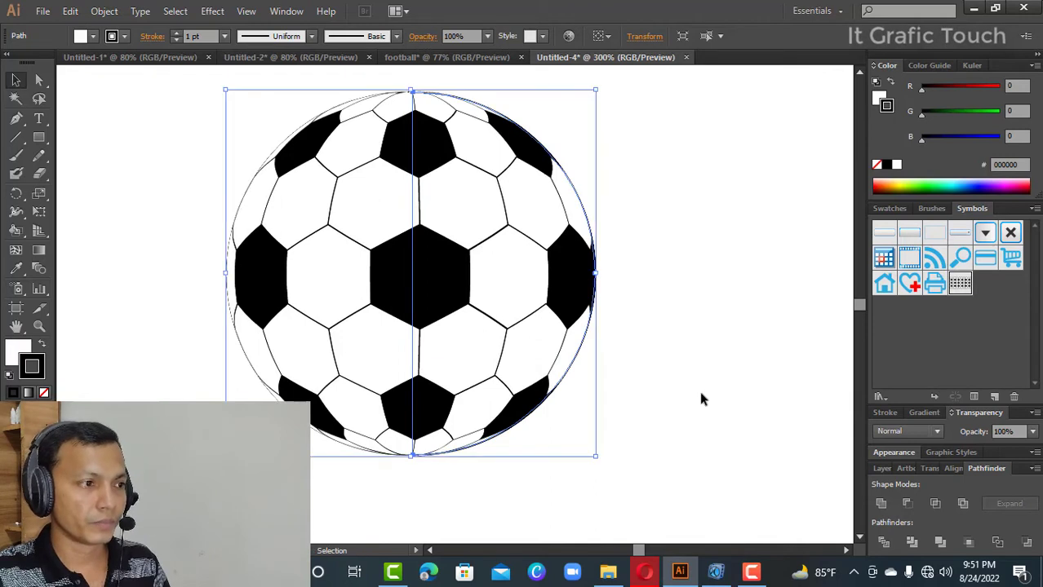
{"action": "left_click", "coordinate": [709, 369]}
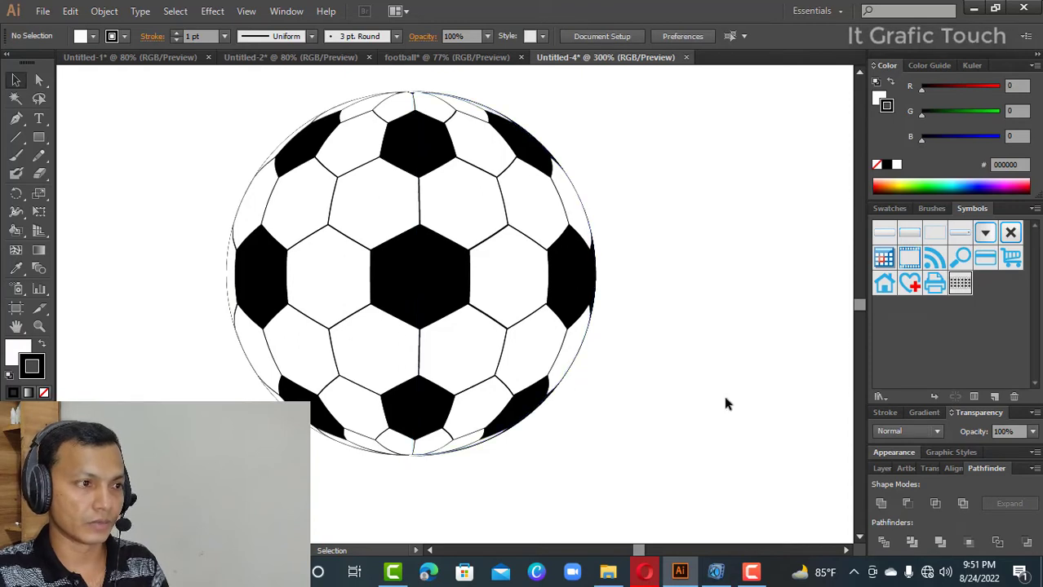
- Expand the appearance of the mapped 3D football and the circle outline around it, and deselect the result
{"action": "left_click_drag", "start_coordinate": [227, 118], "coordinate": [630, 471]}
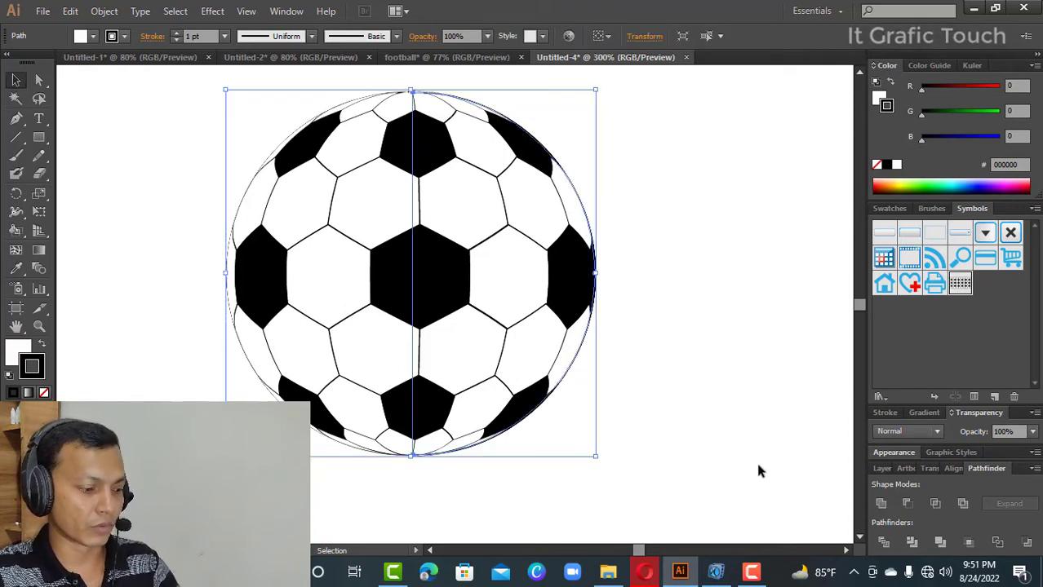
{"action": "key", "text": "a"}
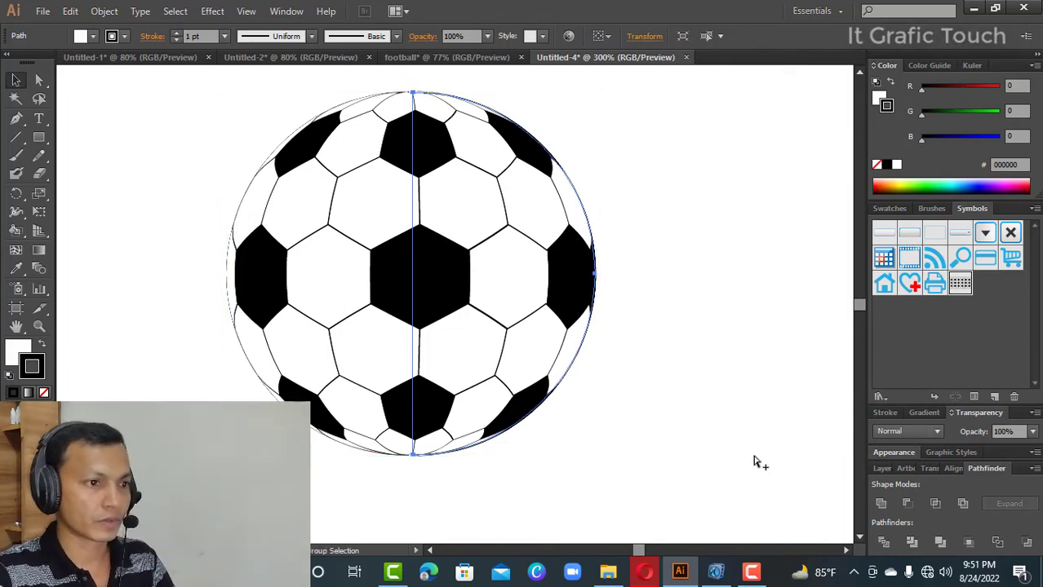
{"action": "key", "text": "v"}
{"action": "left_click", "coordinate": [706, 348]}
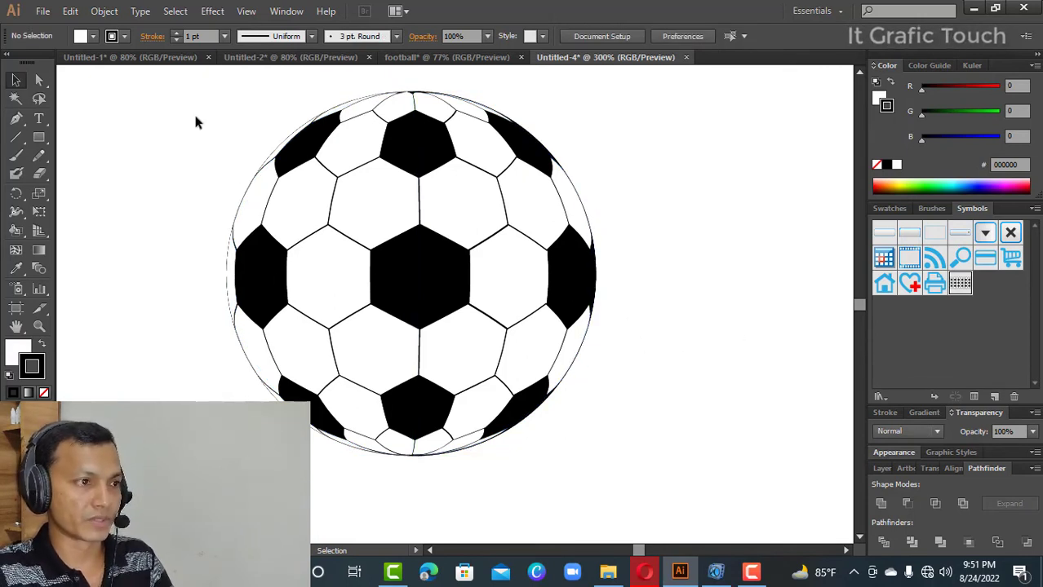
{"action": "left_click_drag", "start_coordinate": [192, 109], "coordinate": [653, 426]}
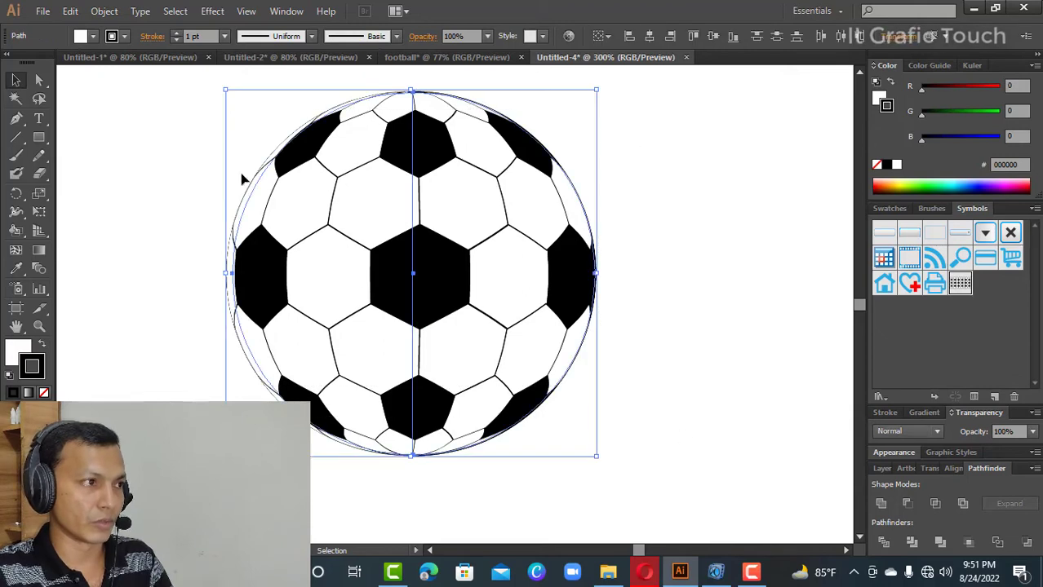
{"action": "left_click", "coordinate": [105, 11]}
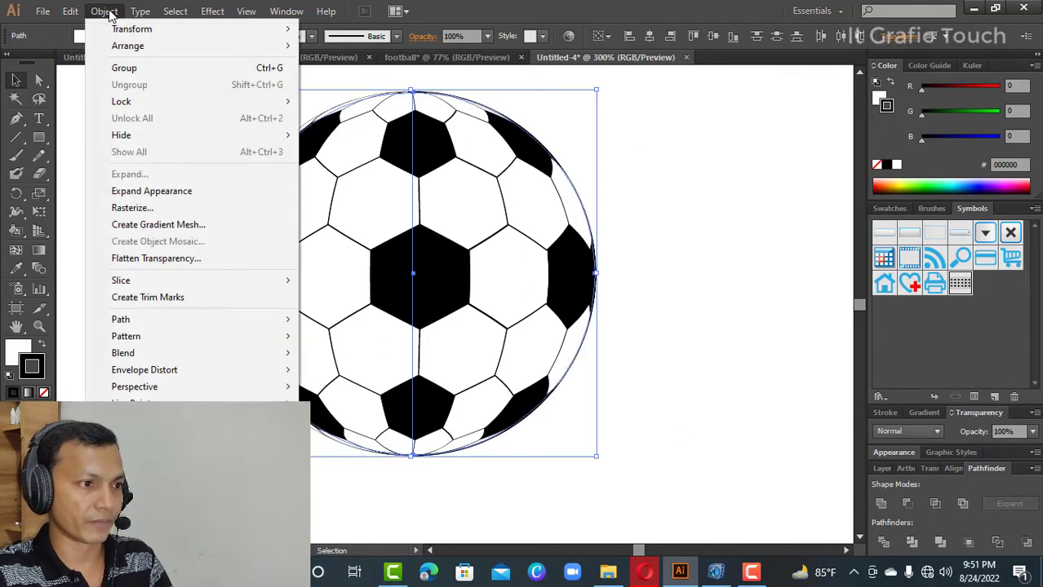
{"action": "left_click", "coordinate": [169, 192]}
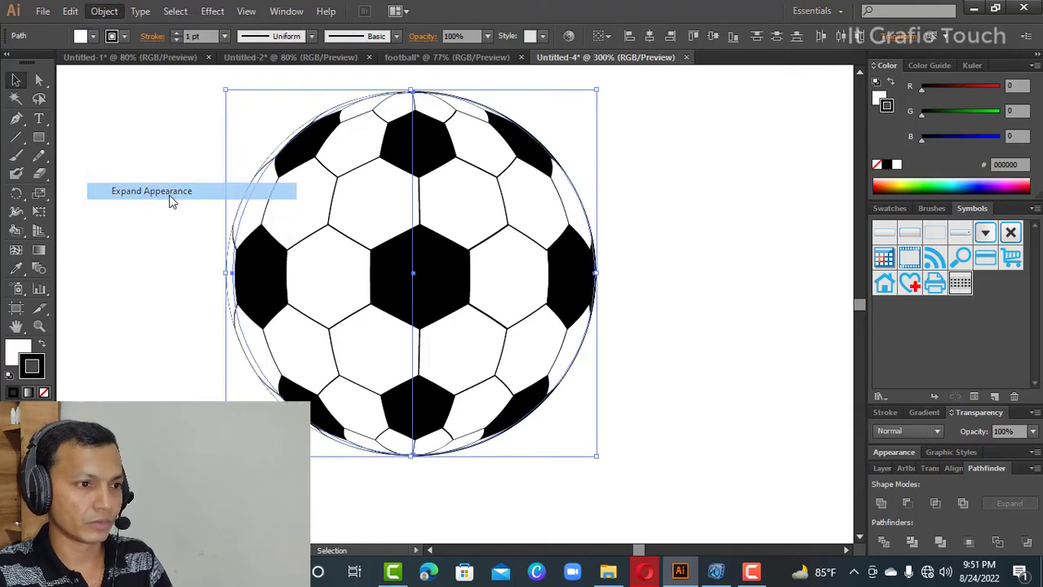
{"action": "left_click", "coordinate": [706, 237]}
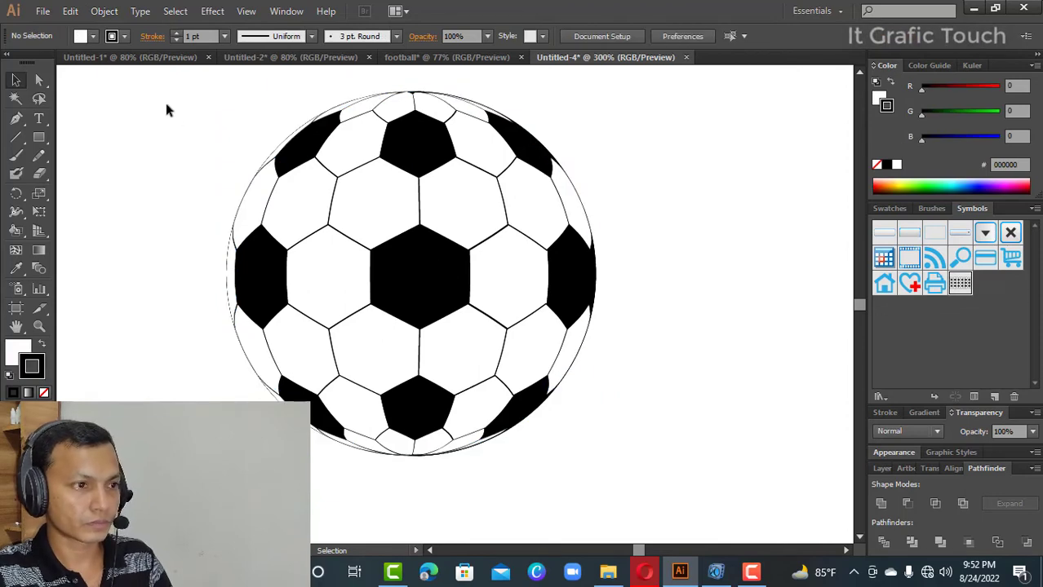
- Scale the whole football down proportionally about its centre, deselect it, and switch to the Ellipse tool
{"action": "left_click_drag", "start_coordinate": [164, 99], "coordinate": [641, 443]}
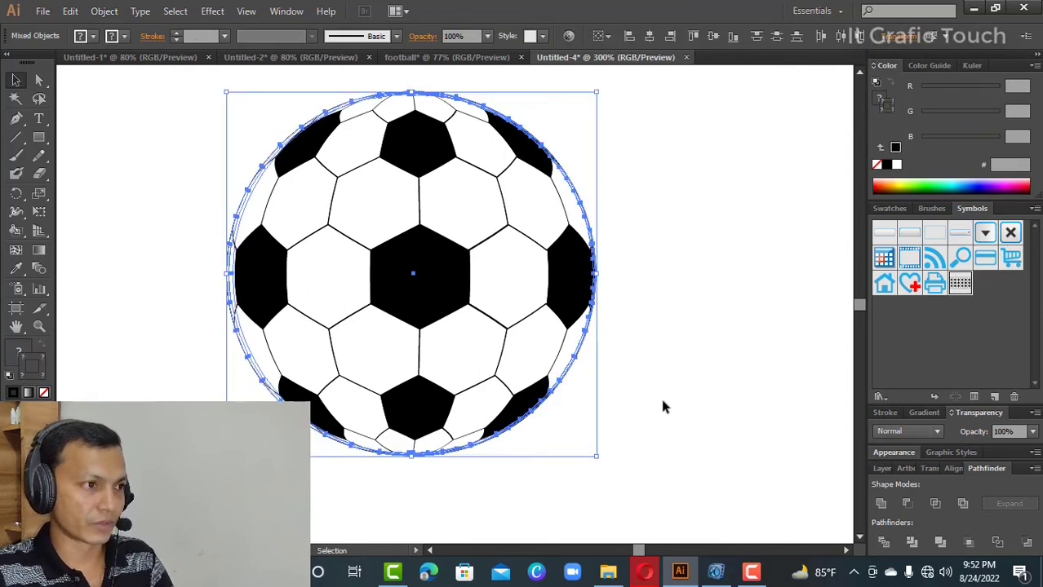
{"action": "left_click", "coordinate": [662, 399]}
{"action": "left_click_drag", "start_coordinate": [129, 88], "coordinate": [518, 380]}
{"action": "left_click", "coordinate": [619, 412]}
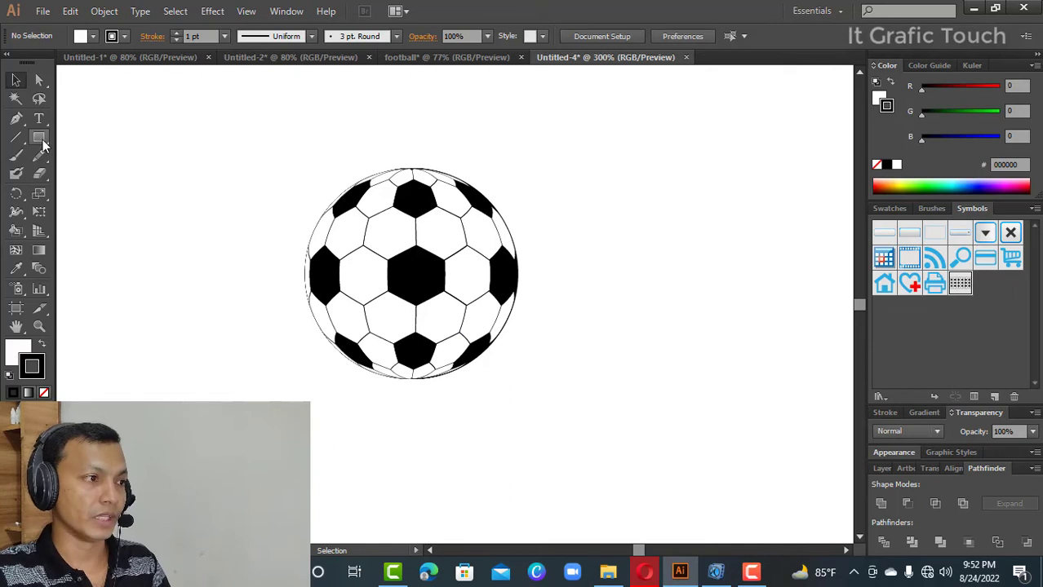
{"action": "left_click_drag", "start_coordinate": [38, 137], "coordinate": [88, 177]}
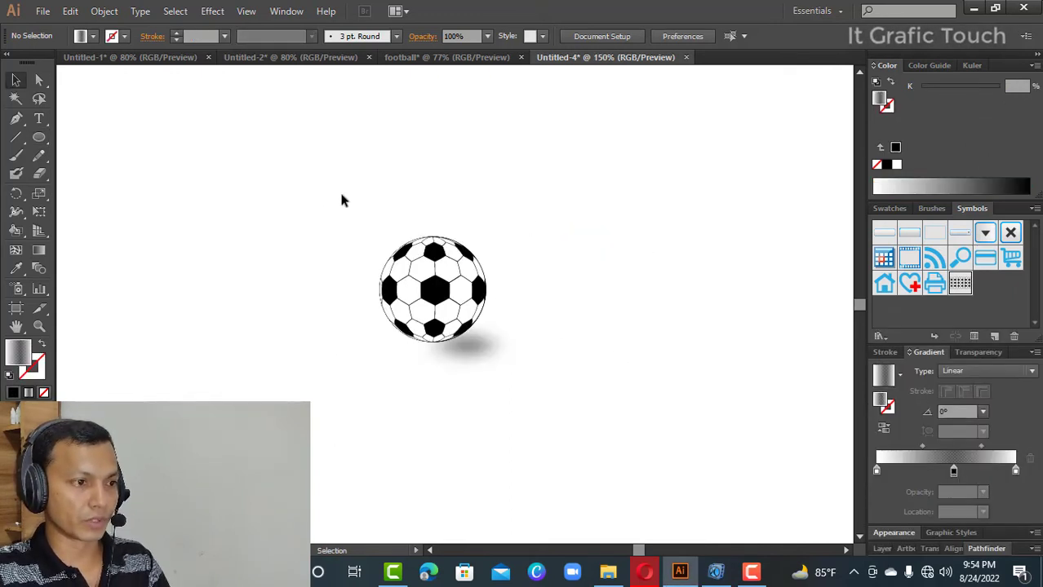
- Group the football with its shadow and place the group in the football document, beside the large coloured ball
{"action": "left_click_drag", "start_coordinate": [341, 199], "coordinate": [534, 392]}
{"action": "right_click", "coordinate": [468, 308]}
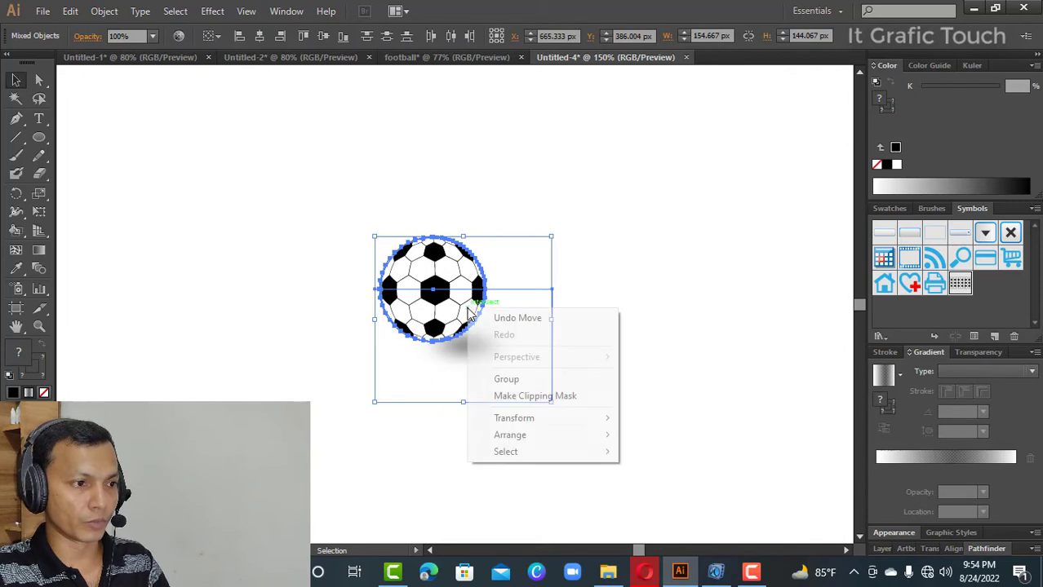
{"action": "left_click", "coordinate": [514, 379]}
{"action": "left_click_drag", "start_coordinate": [441, 309], "coordinate": [707, 189]}
{"action": "left_click", "coordinate": [754, 307]}
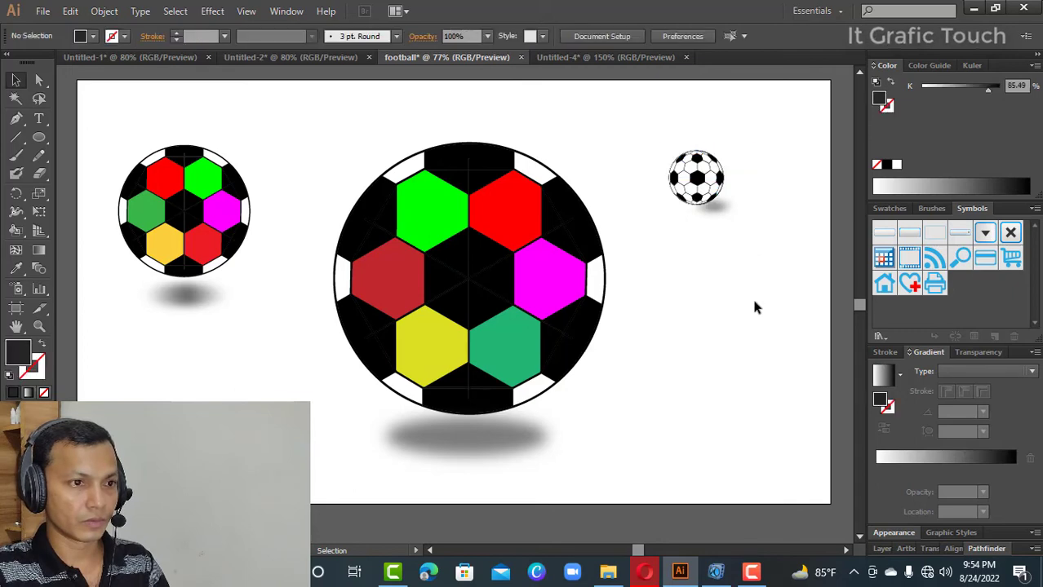
- Enlarge the grouped black-and-white football to about 317 × 296 px and move it slightly lower on the artboard
{"action": "left_click_drag", "start_coordinate": [636, 149], "coordinate": [806, 327]}
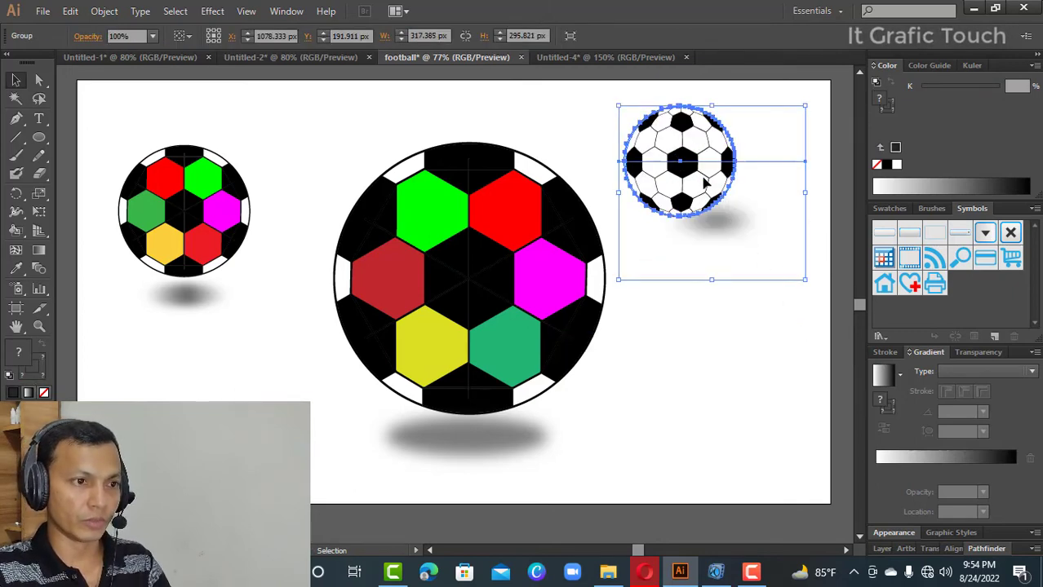
{"action": "left_click_drag", "start_coordinate": [705, 183], "coordinate": [701, 196]}
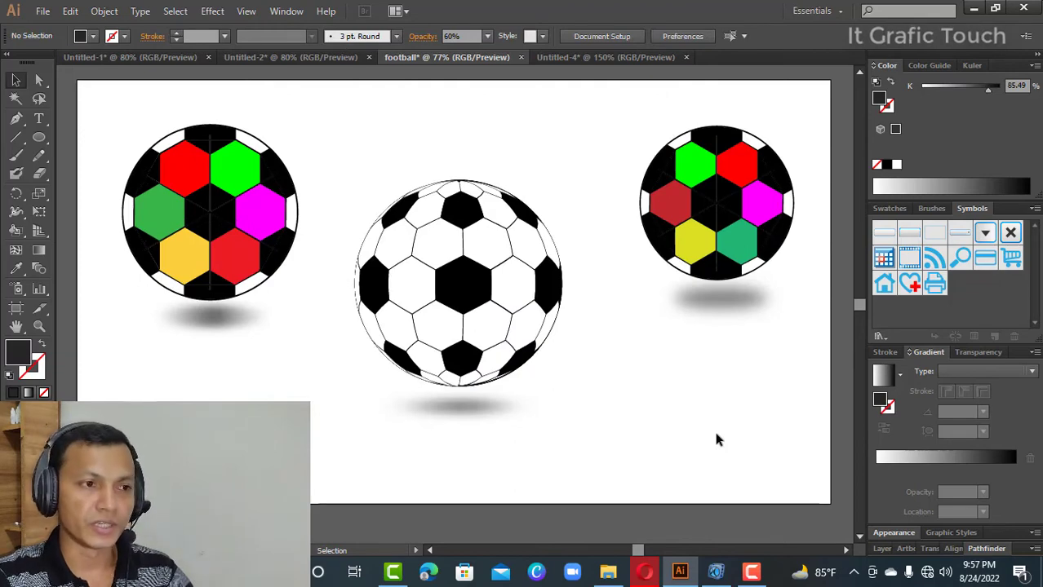